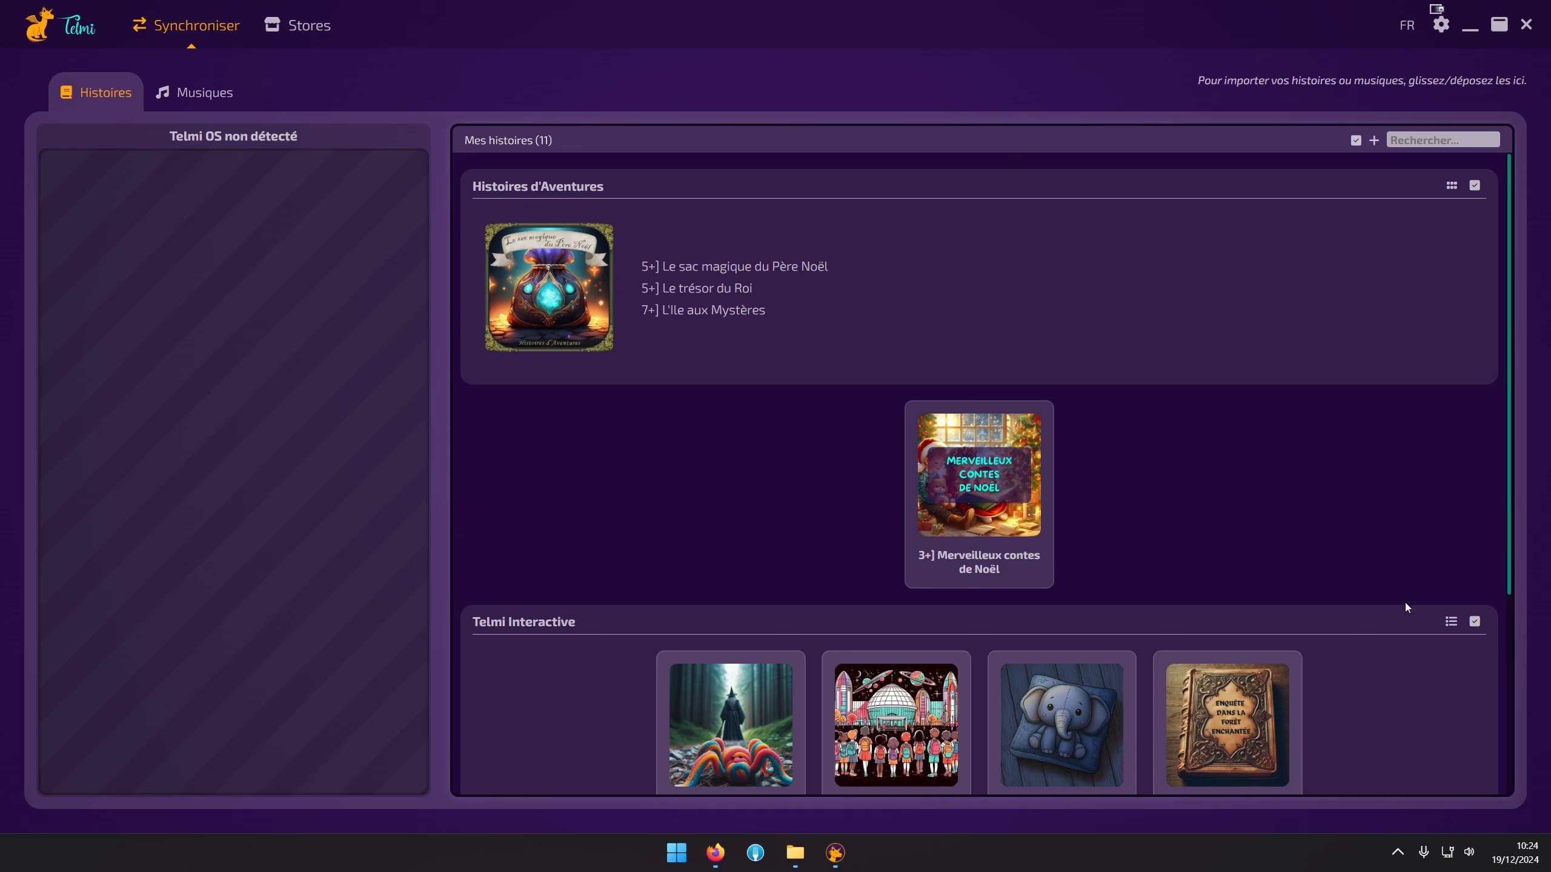
Toggle the Telmi Interactive category between list and thumbnail display
click(1452, 622)
scroll(1450, 627, down, 4)
click(1452, 380)
click(1452, 380)
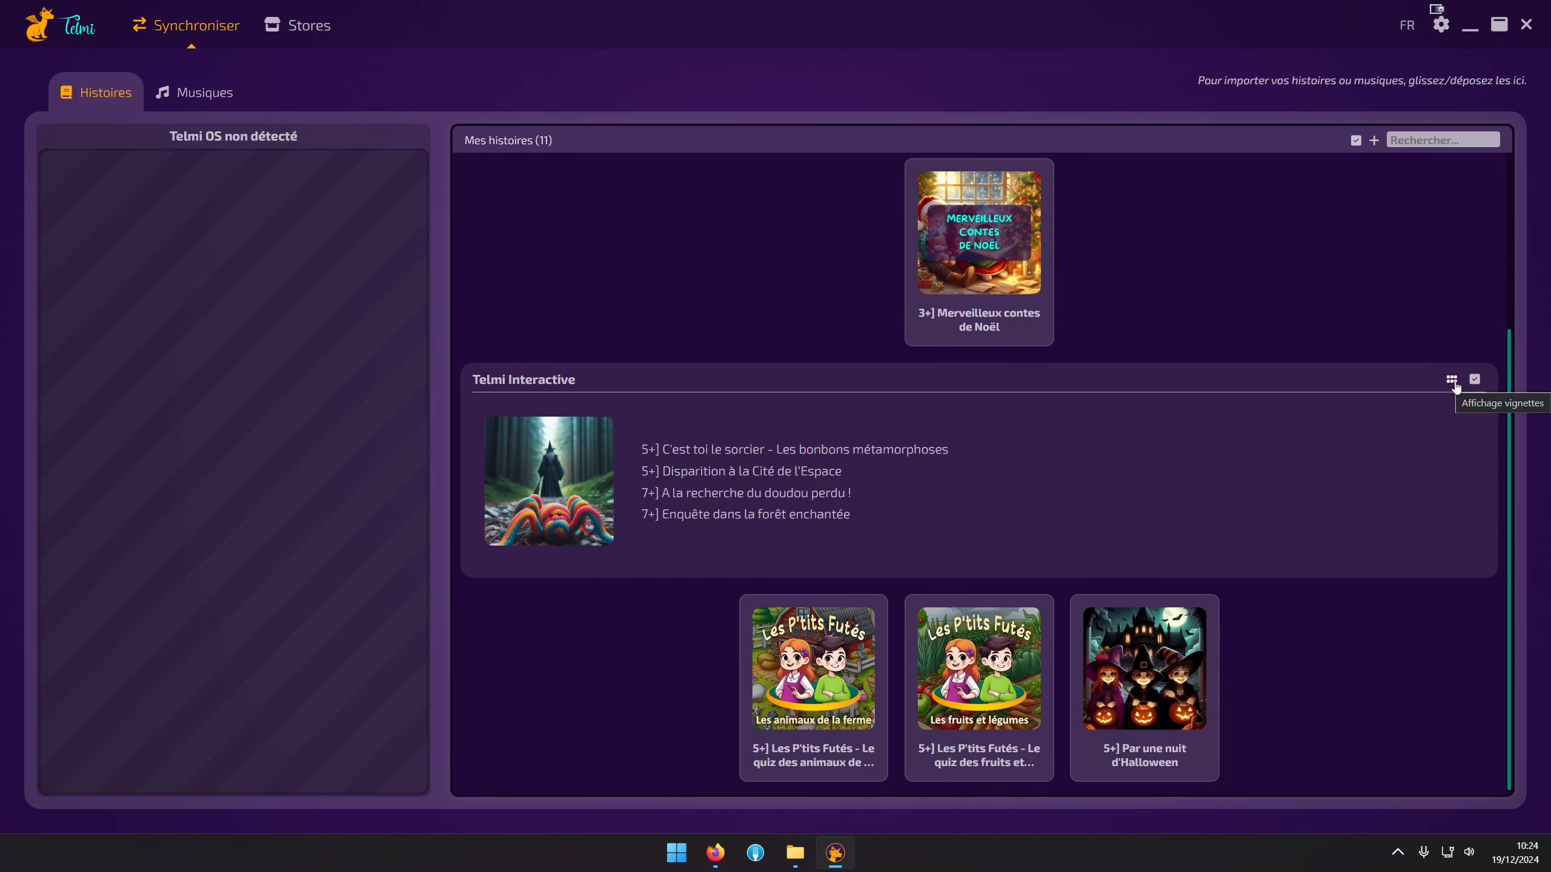
click(1454, 382)
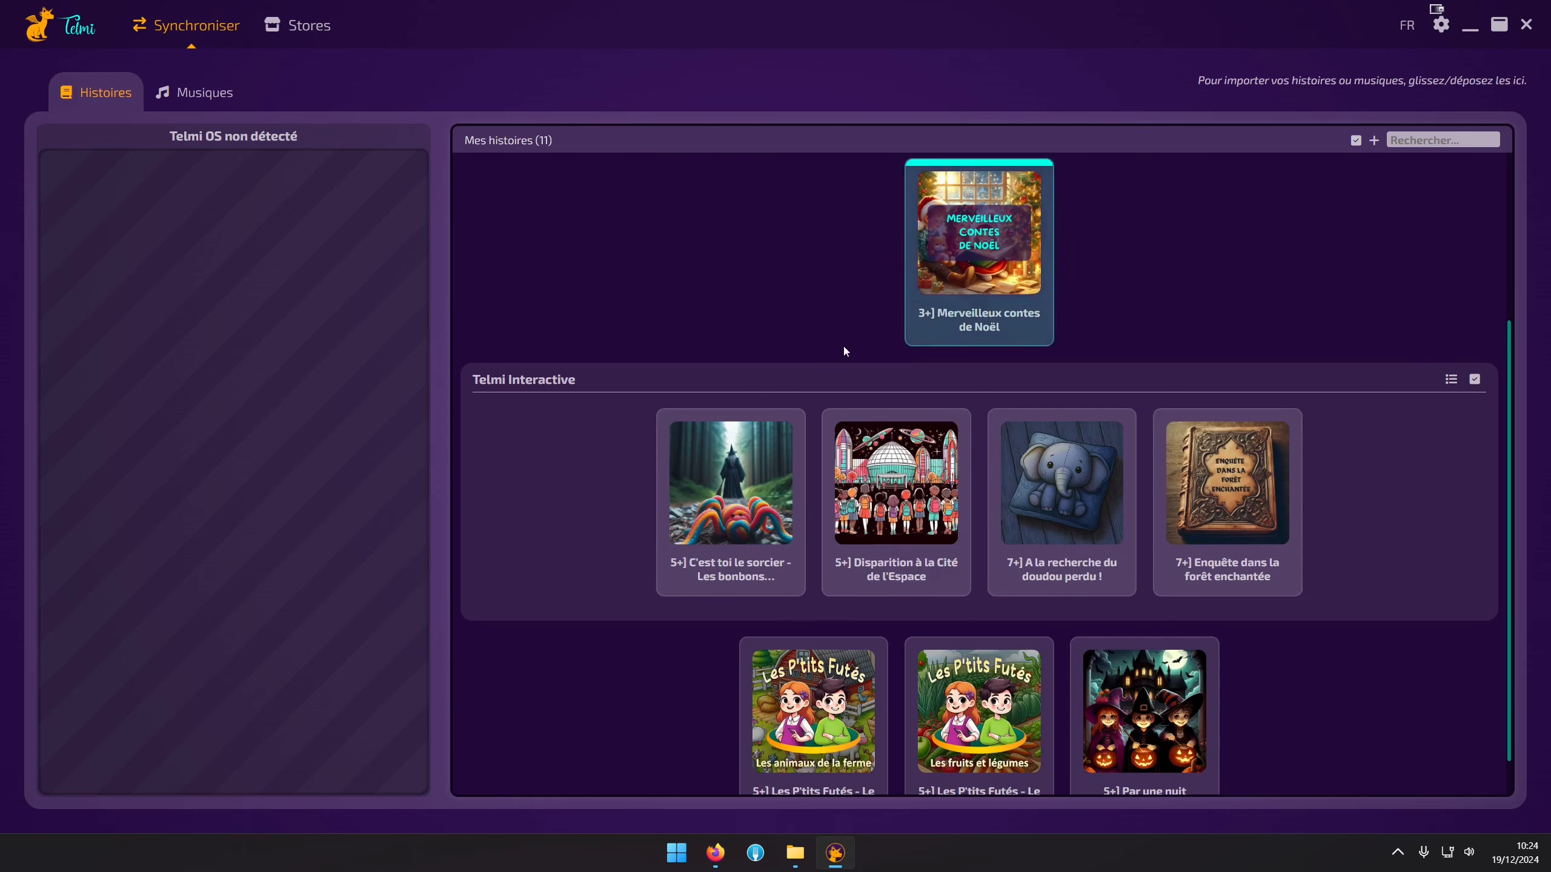
mouse_move(1024, 431)
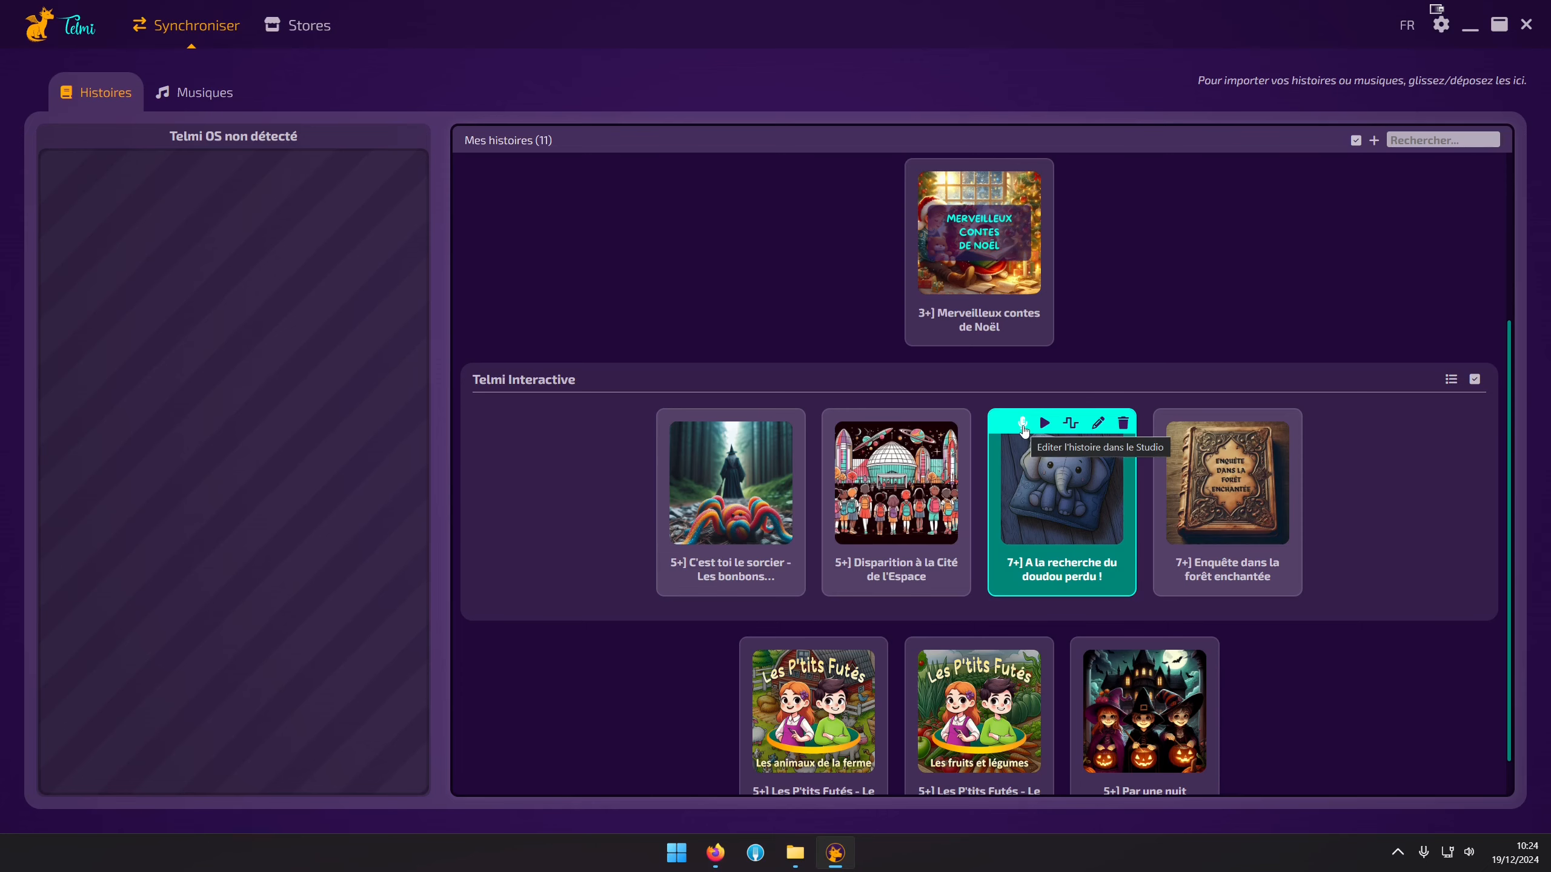
Create a new story titled "Jeux des notes de musiques" and generate its title audio with text-to-speech
click(1374, 141)
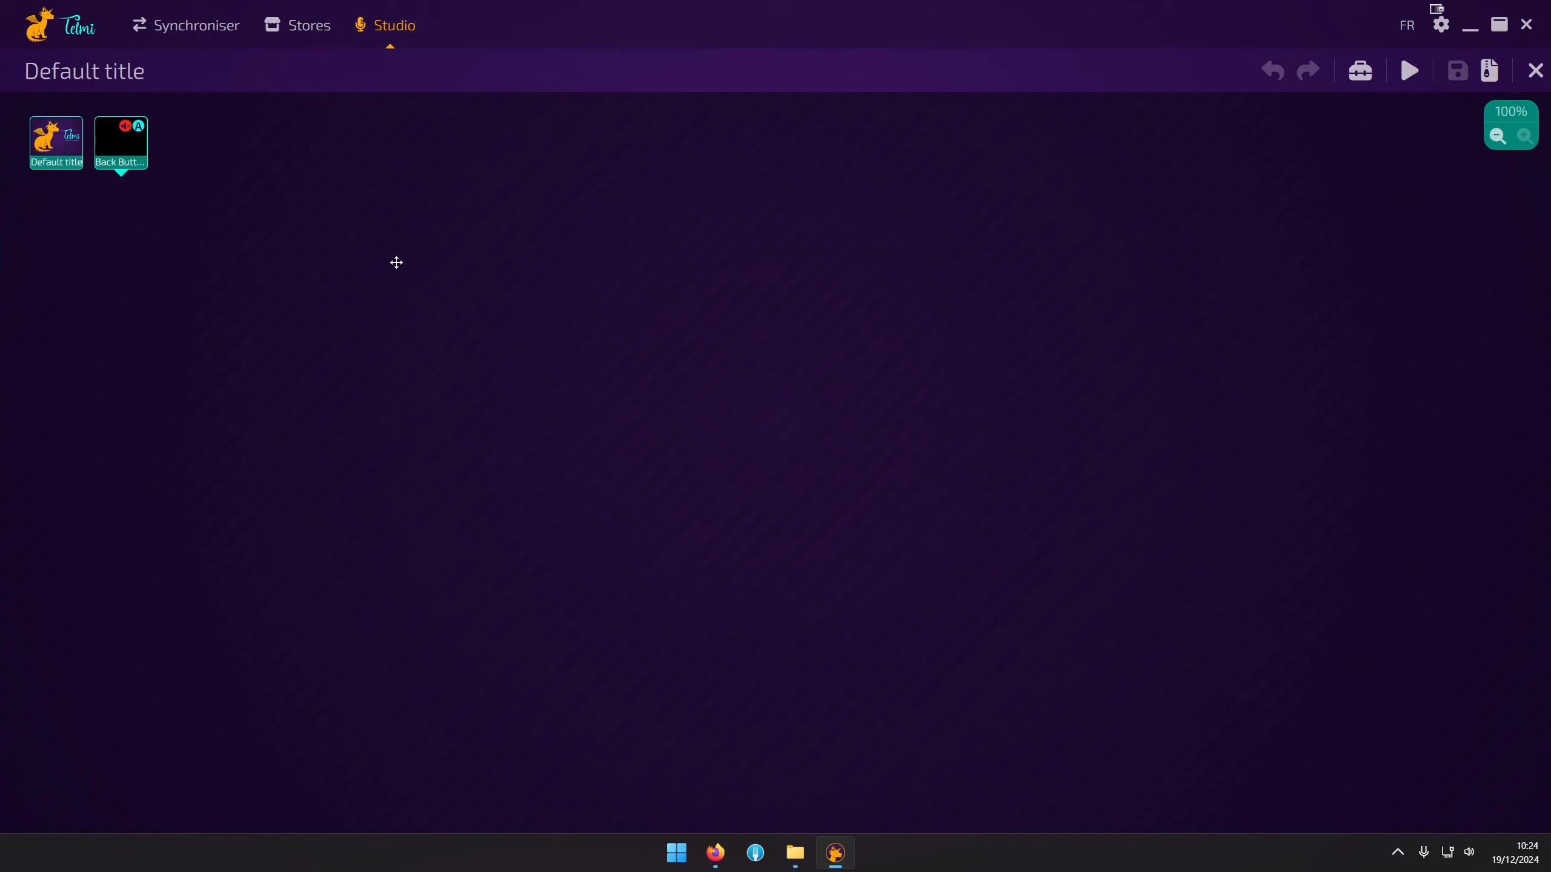
click(47, 163)
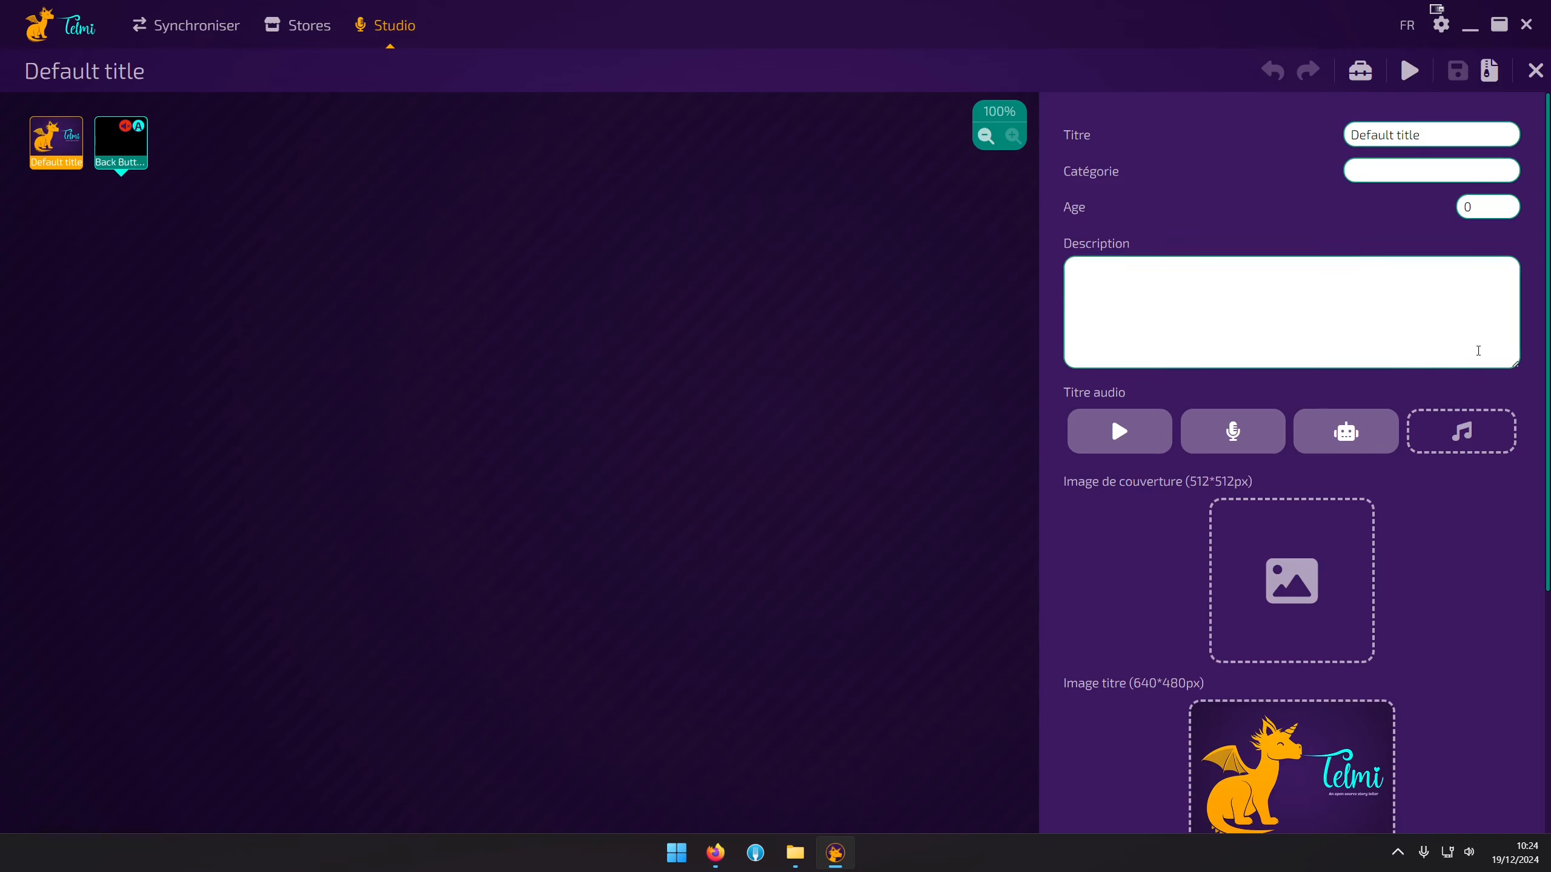
scroll(1127, 342, down, 2)
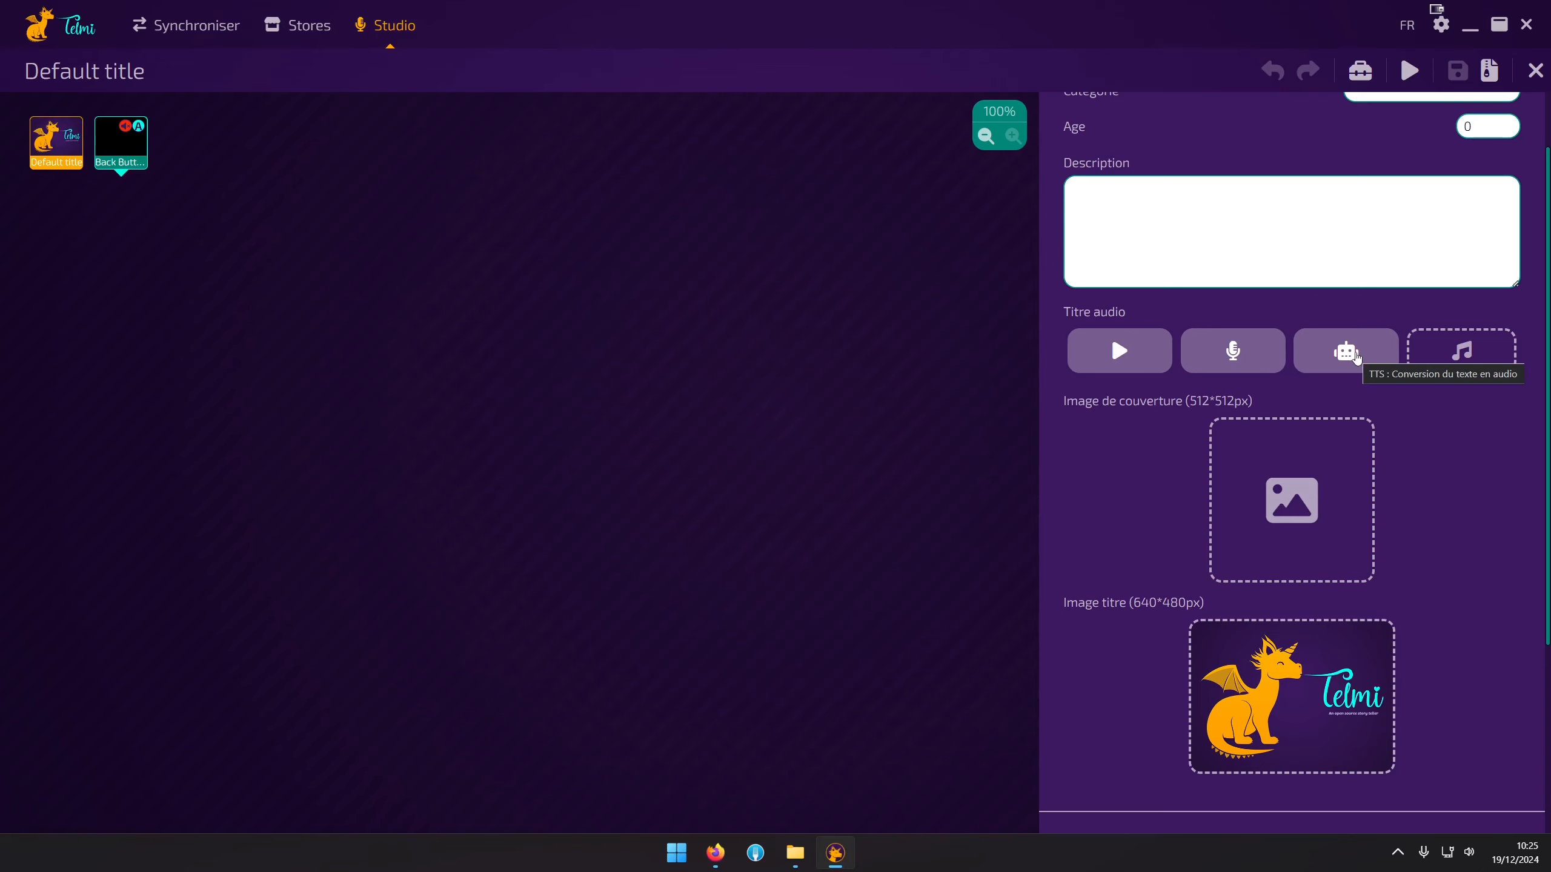
scroll(1356, 358, up, 2)
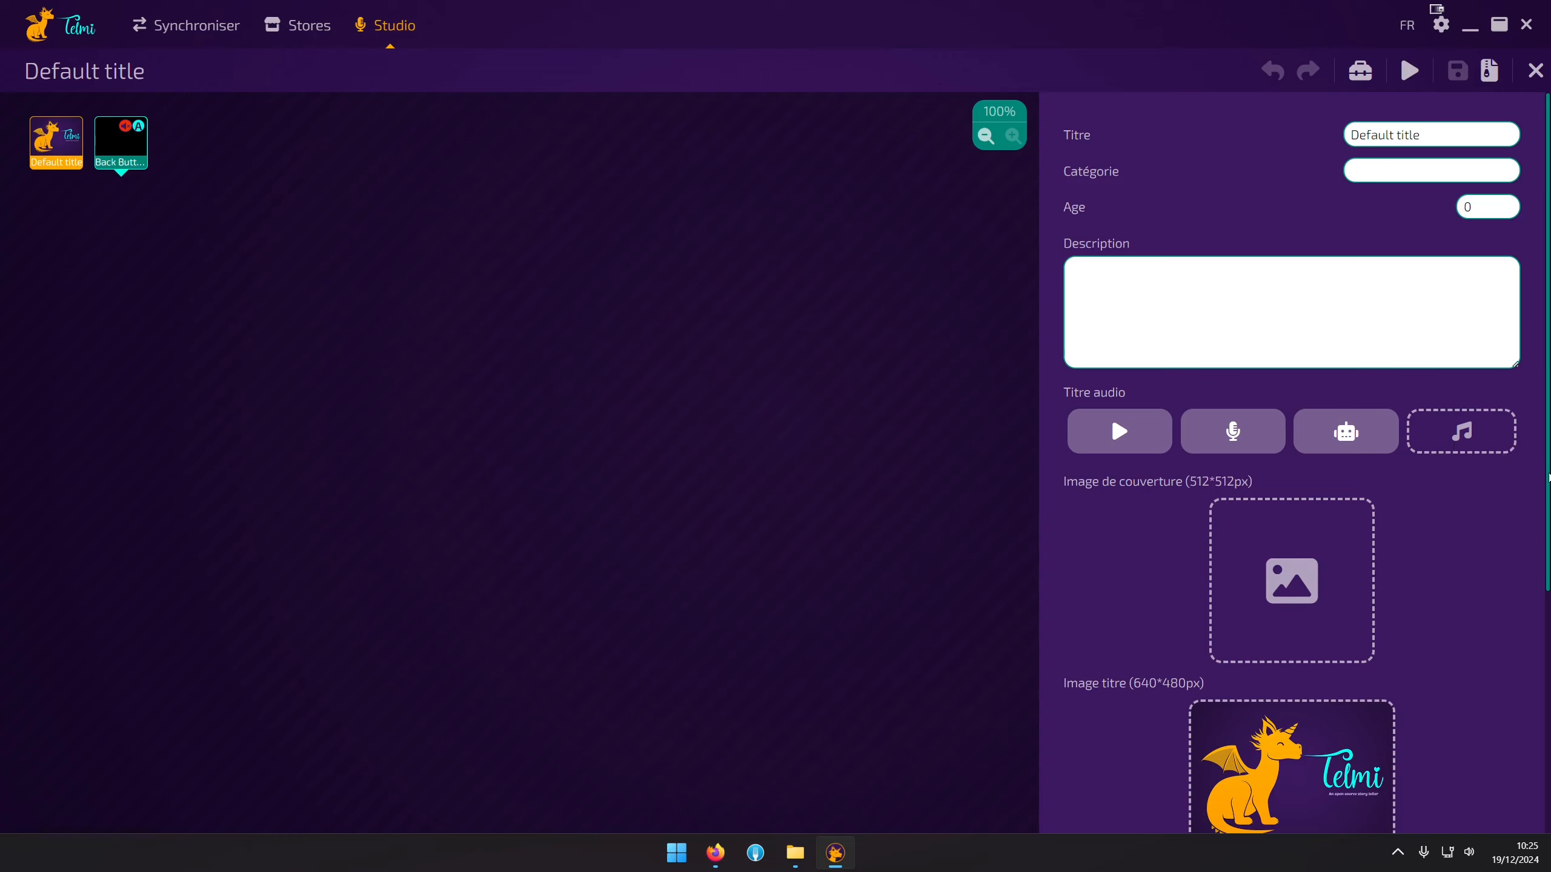
text(Jeux des notes de musiques)
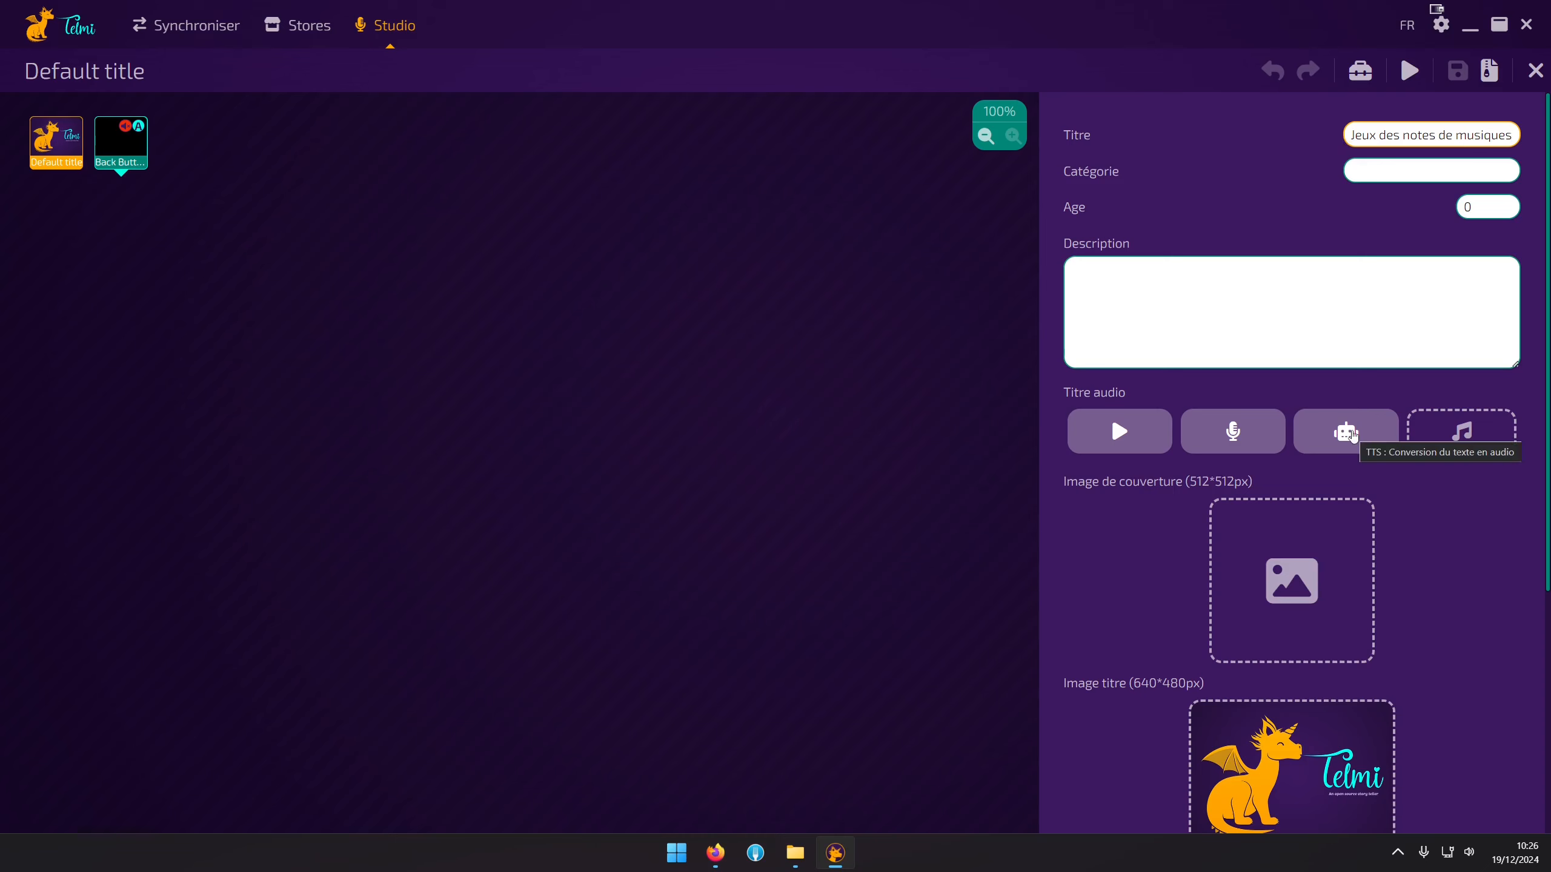
click(1351, 435)
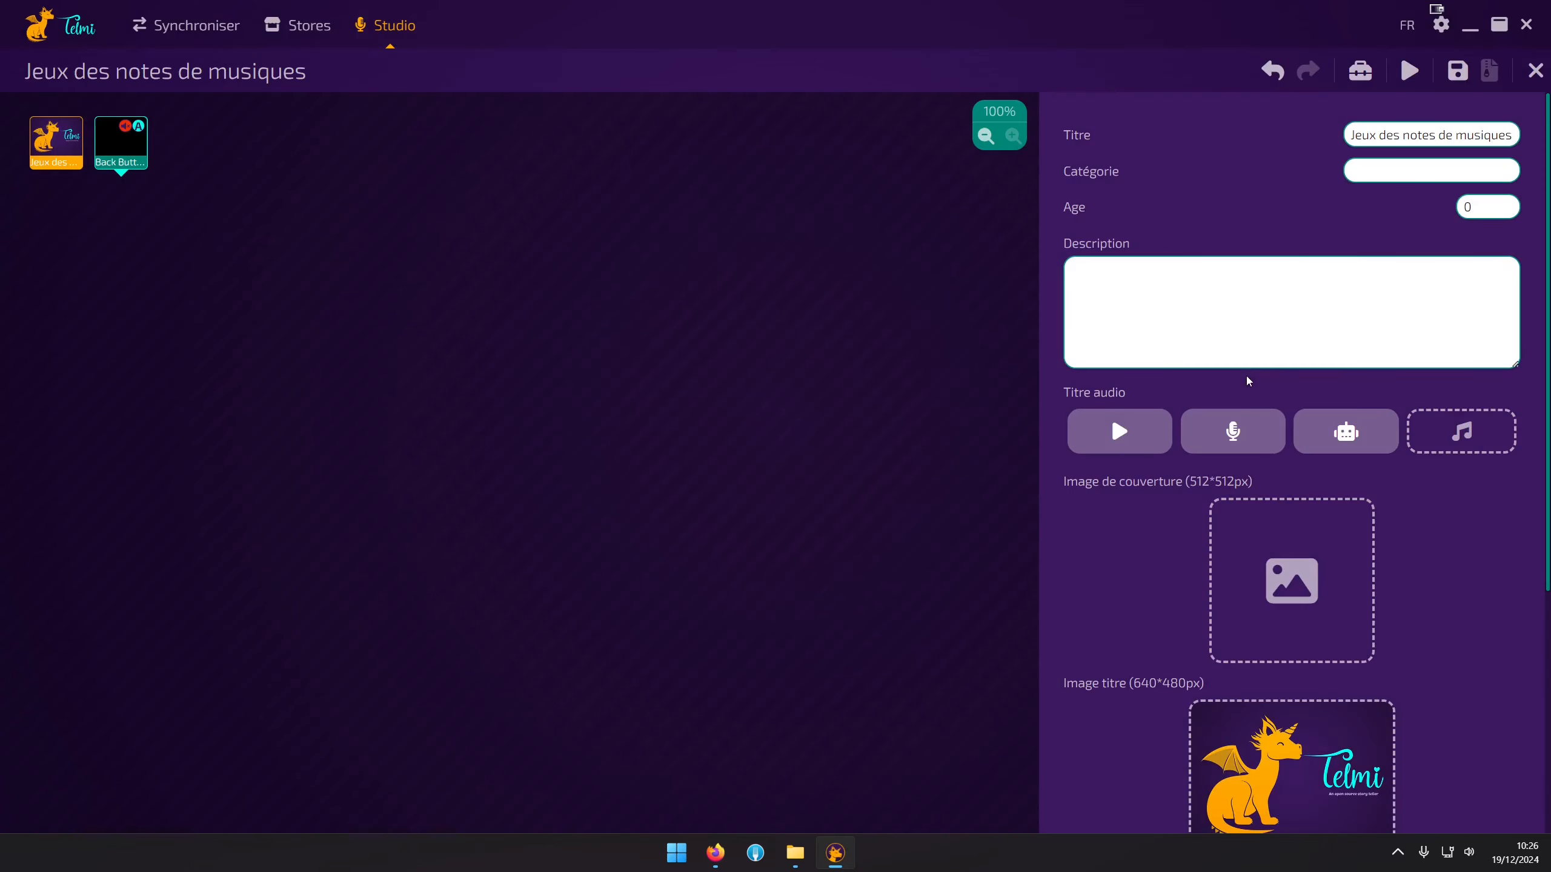
click(1116, 444)
Add a new scene following the story's title scene
scroll(1307, 552, down, 3)
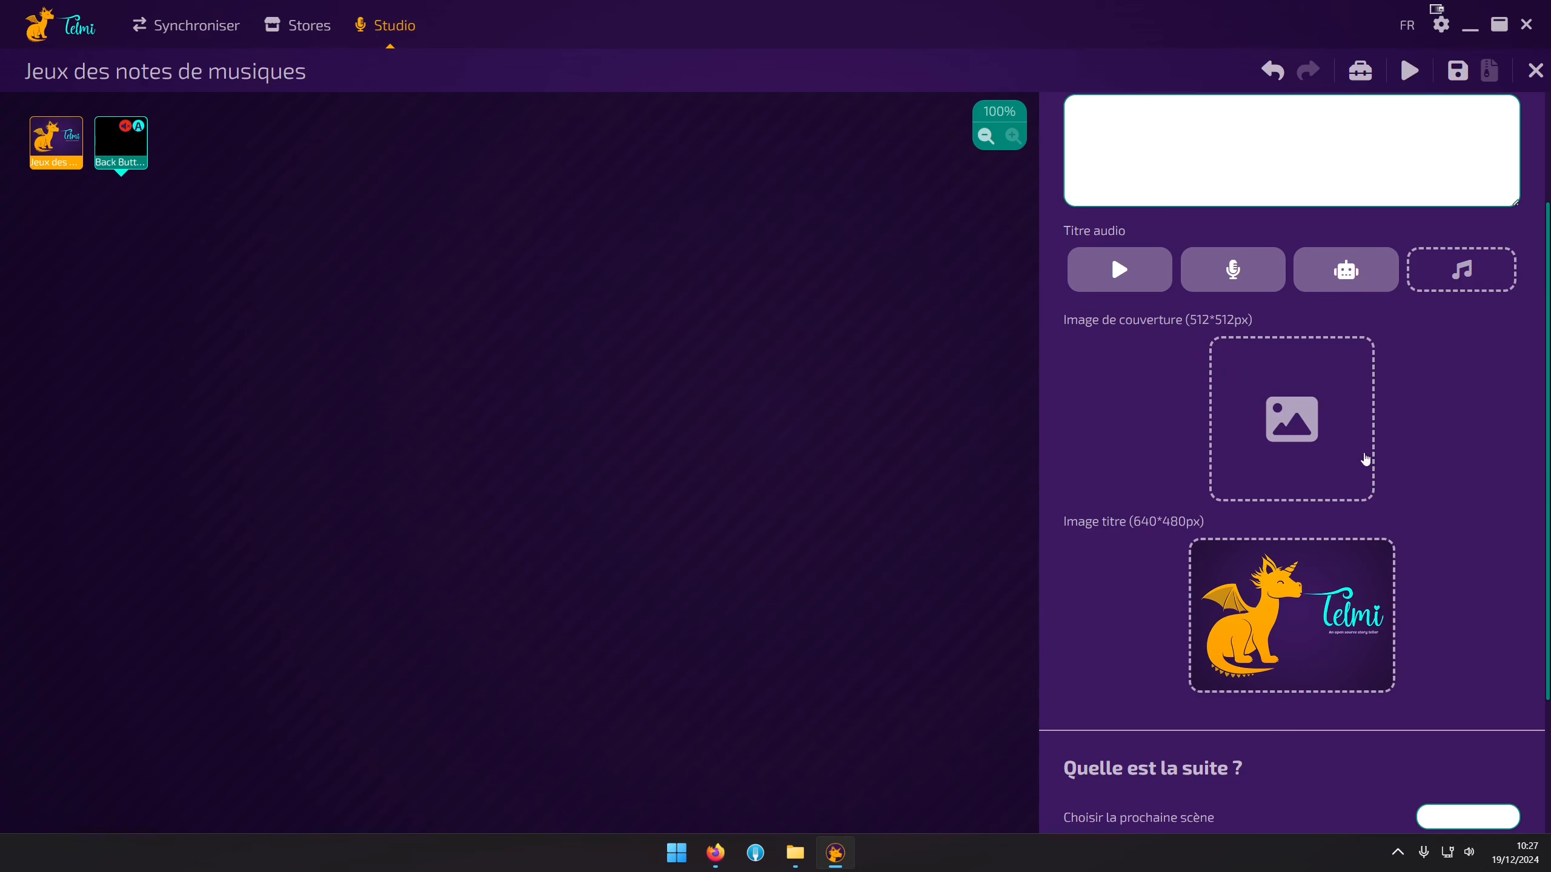
scroll(1469, 455, down, 3)
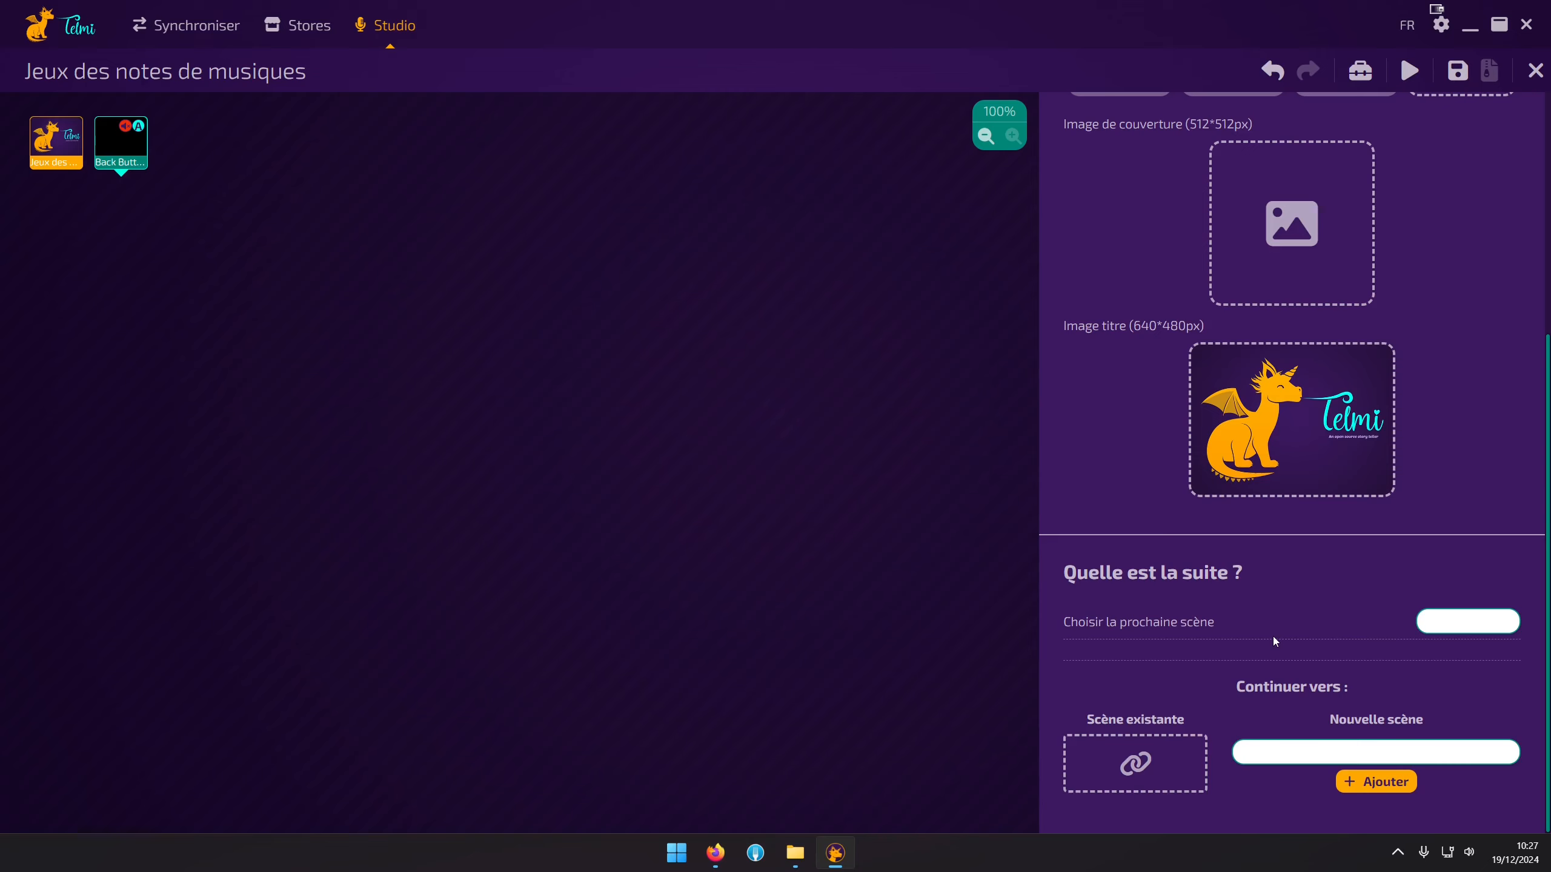
click(1377, 782)
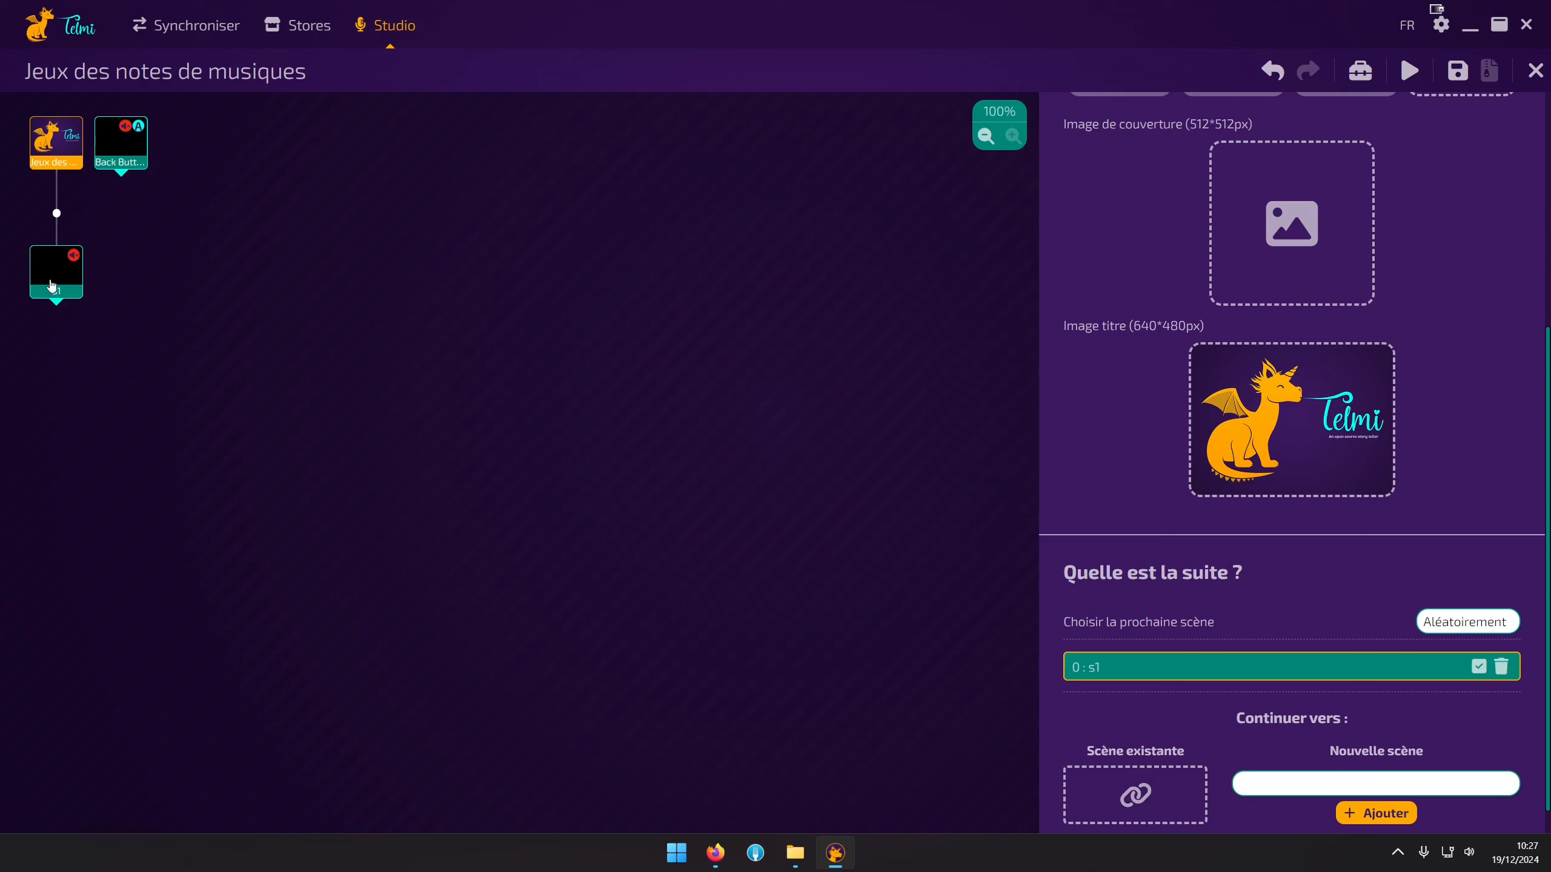
Give the new scene s1 the crimson red colour
click(56, 288)
scroll(1272, 239, up, 3)
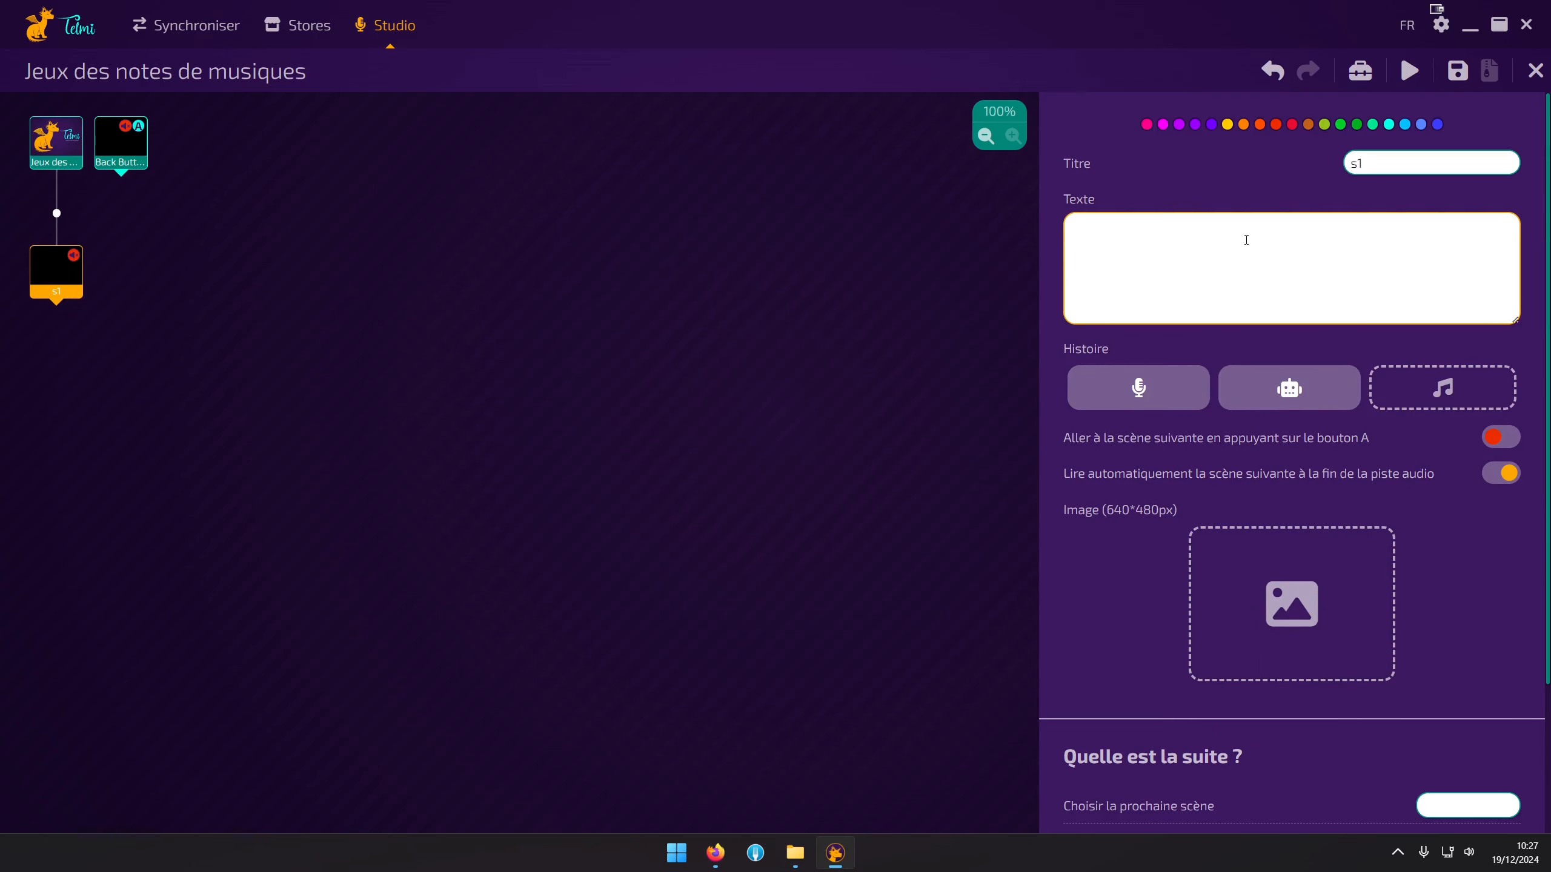
key(shift+Tab)
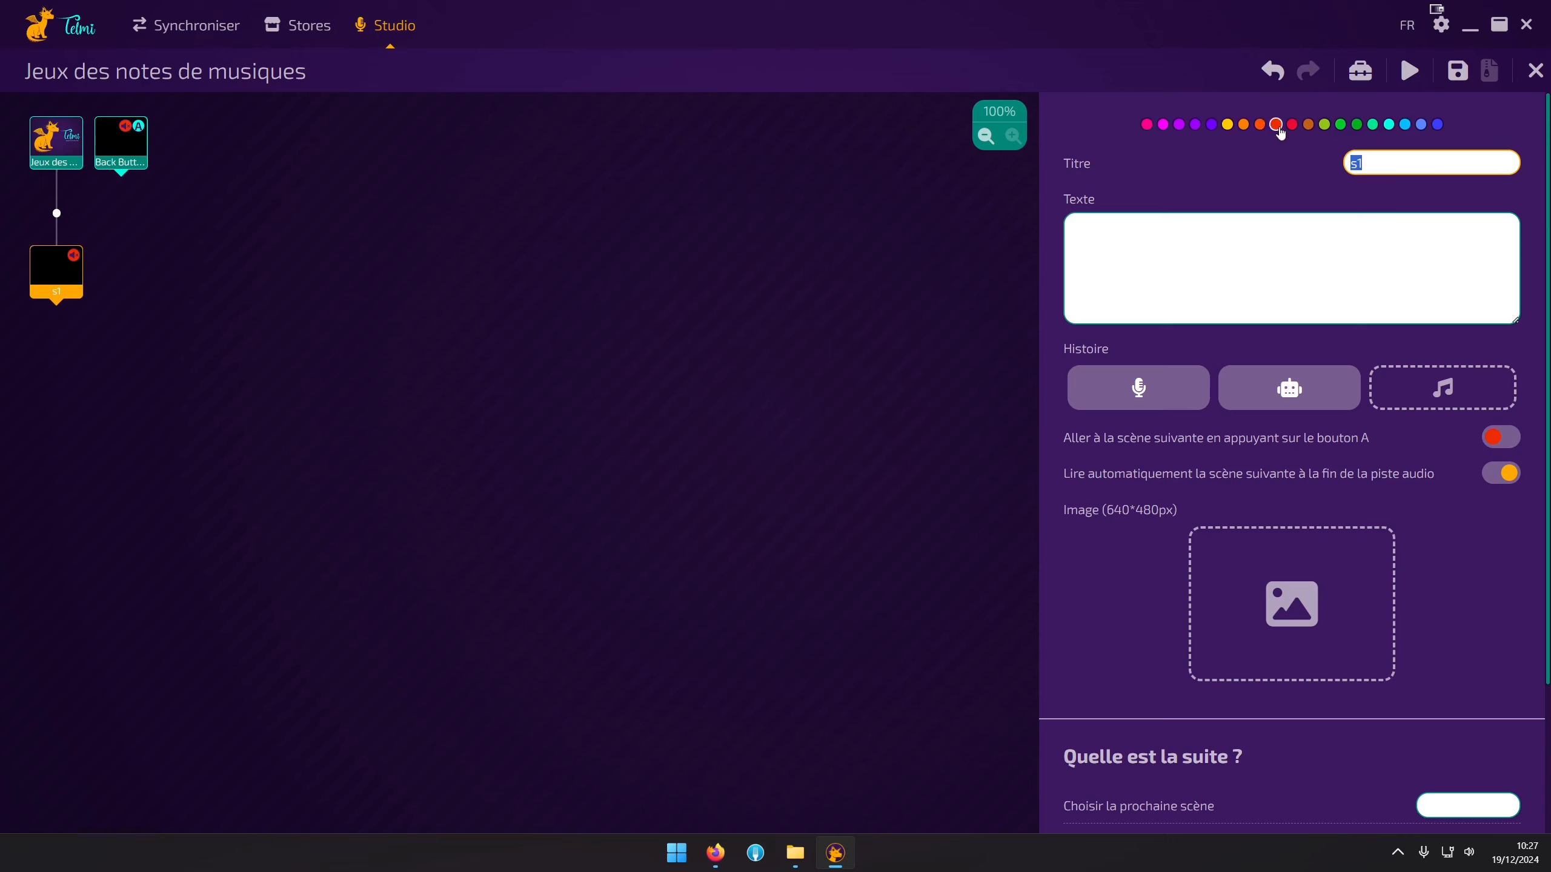
click(1294, 127)
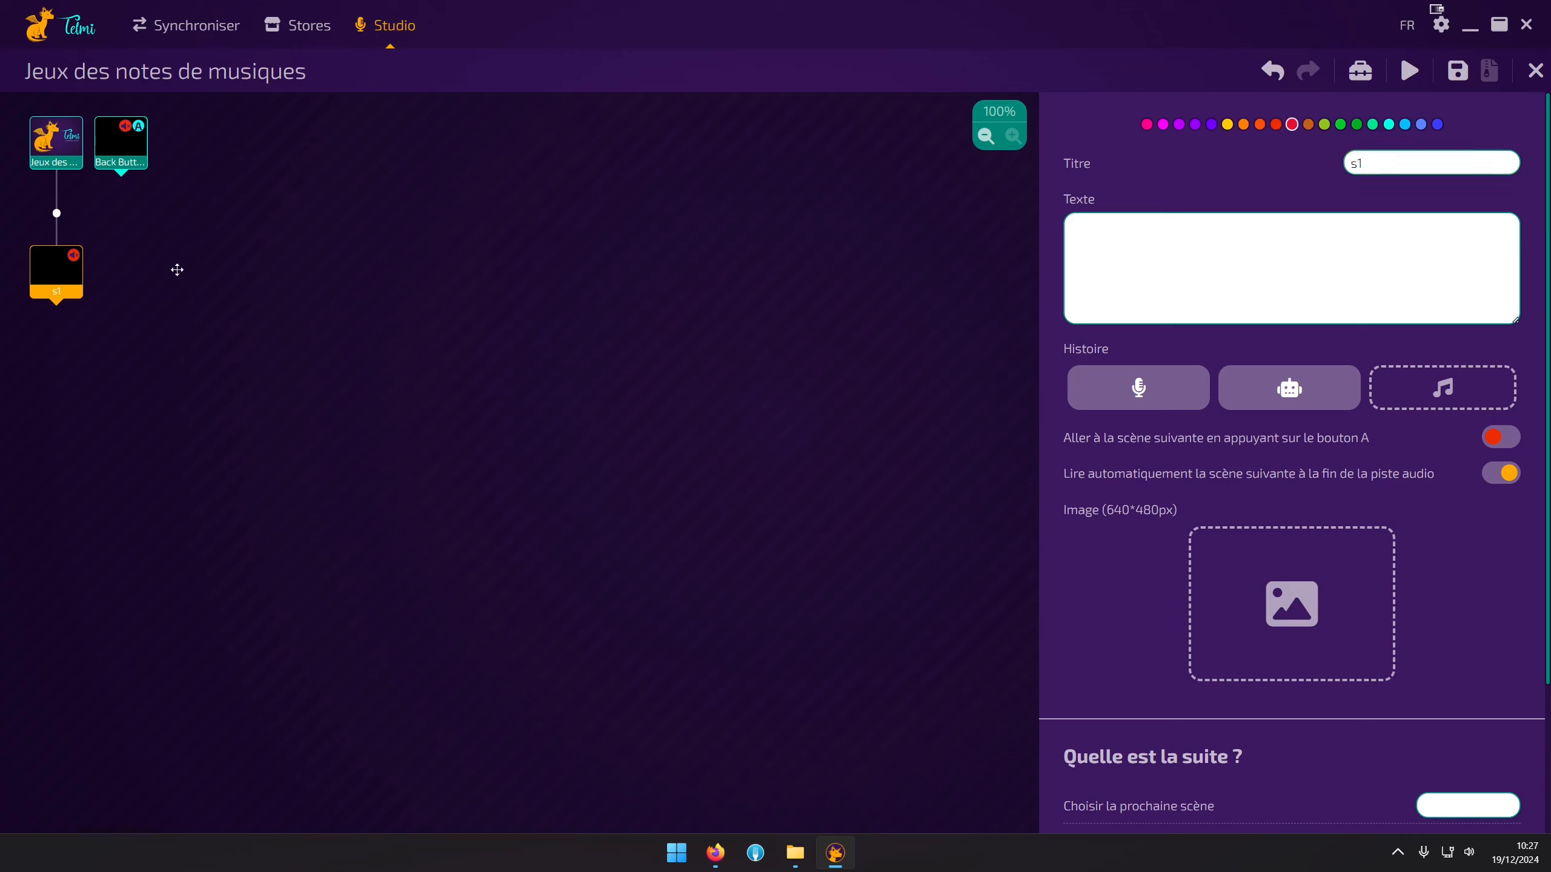
click(139, 152)
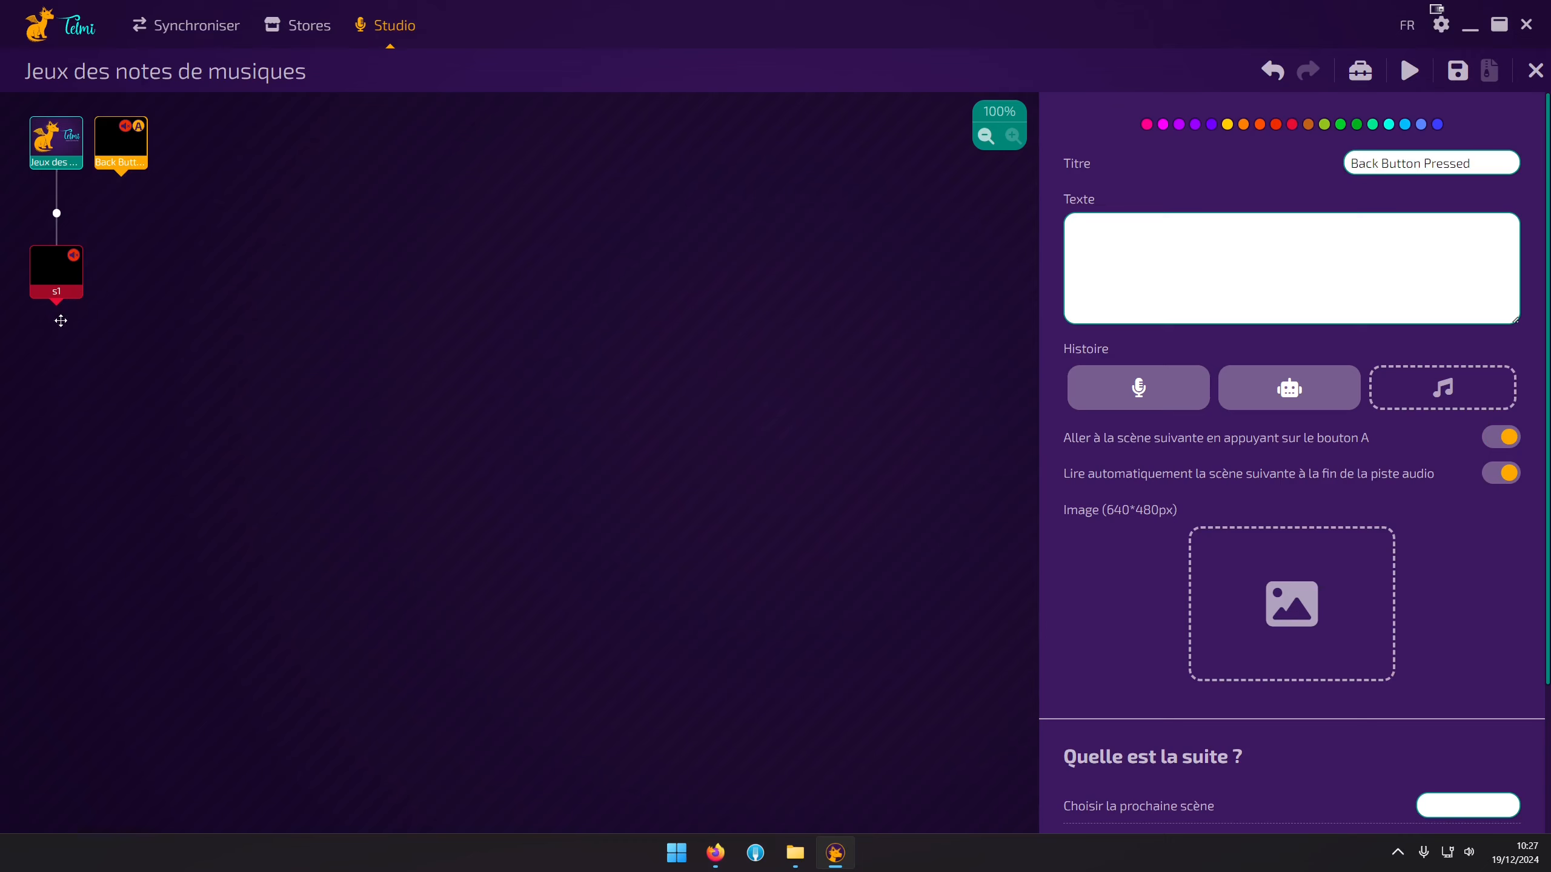
Rename scene s1 as "intro"
click(59, 289)
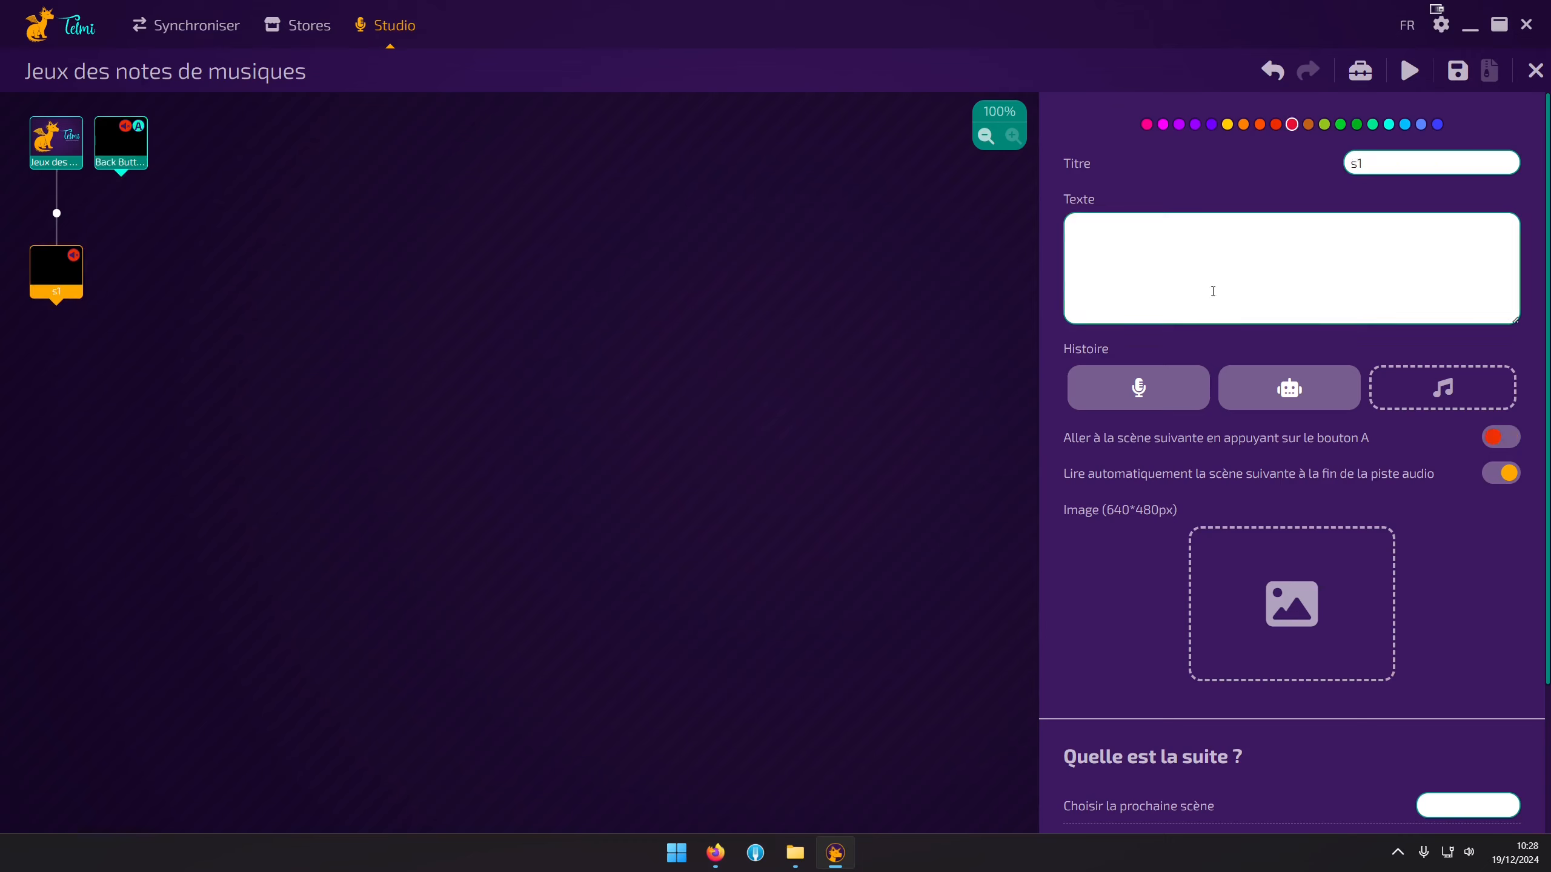
drag(1377, 164, 1322, 166)
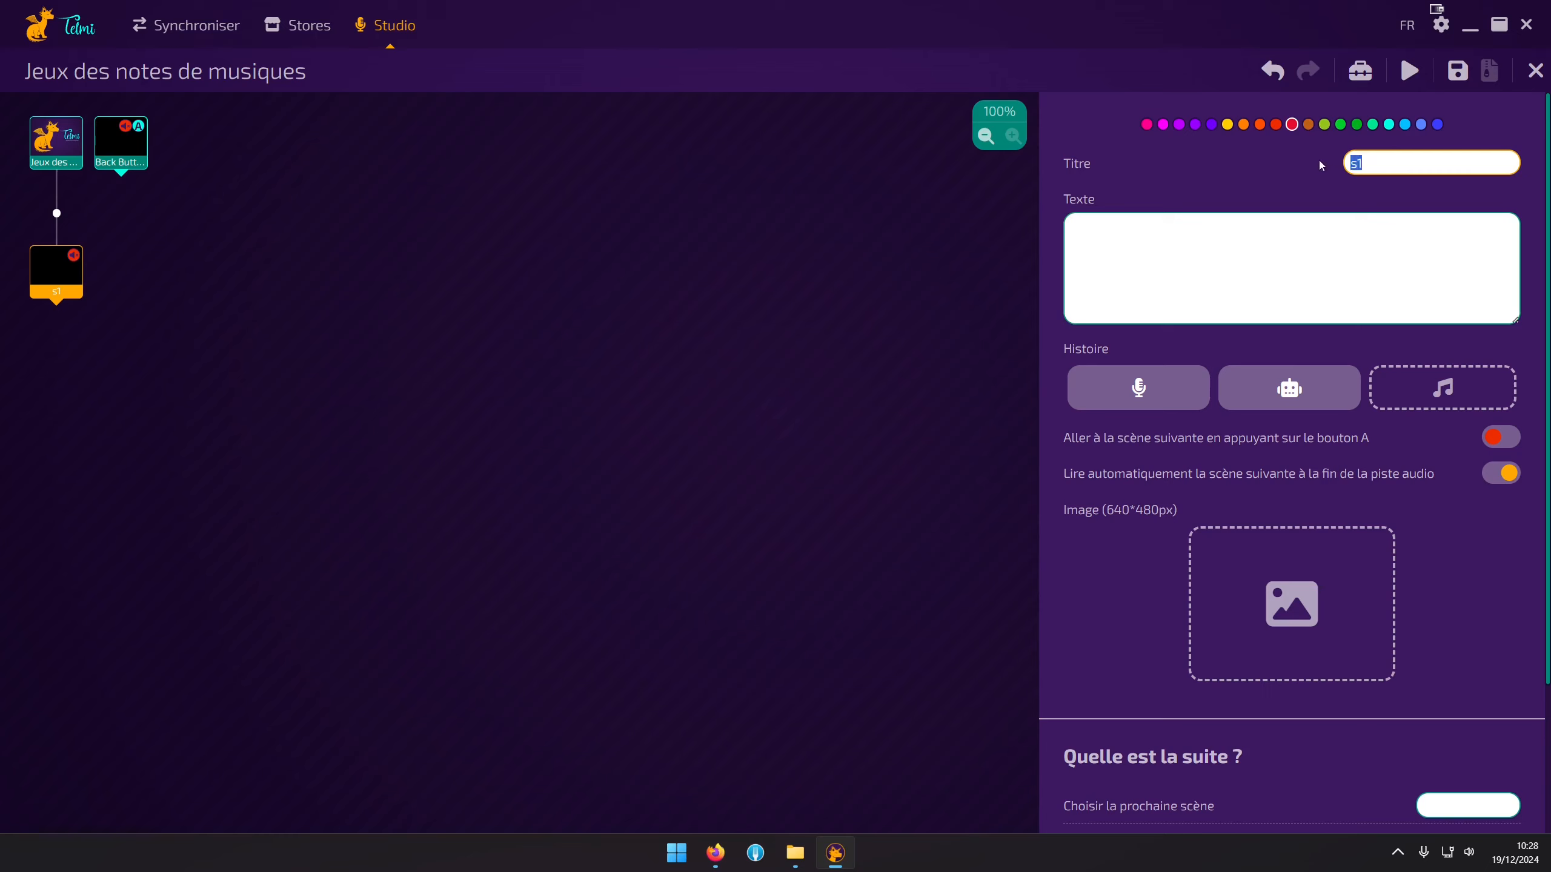
text(intro)
key(Return)
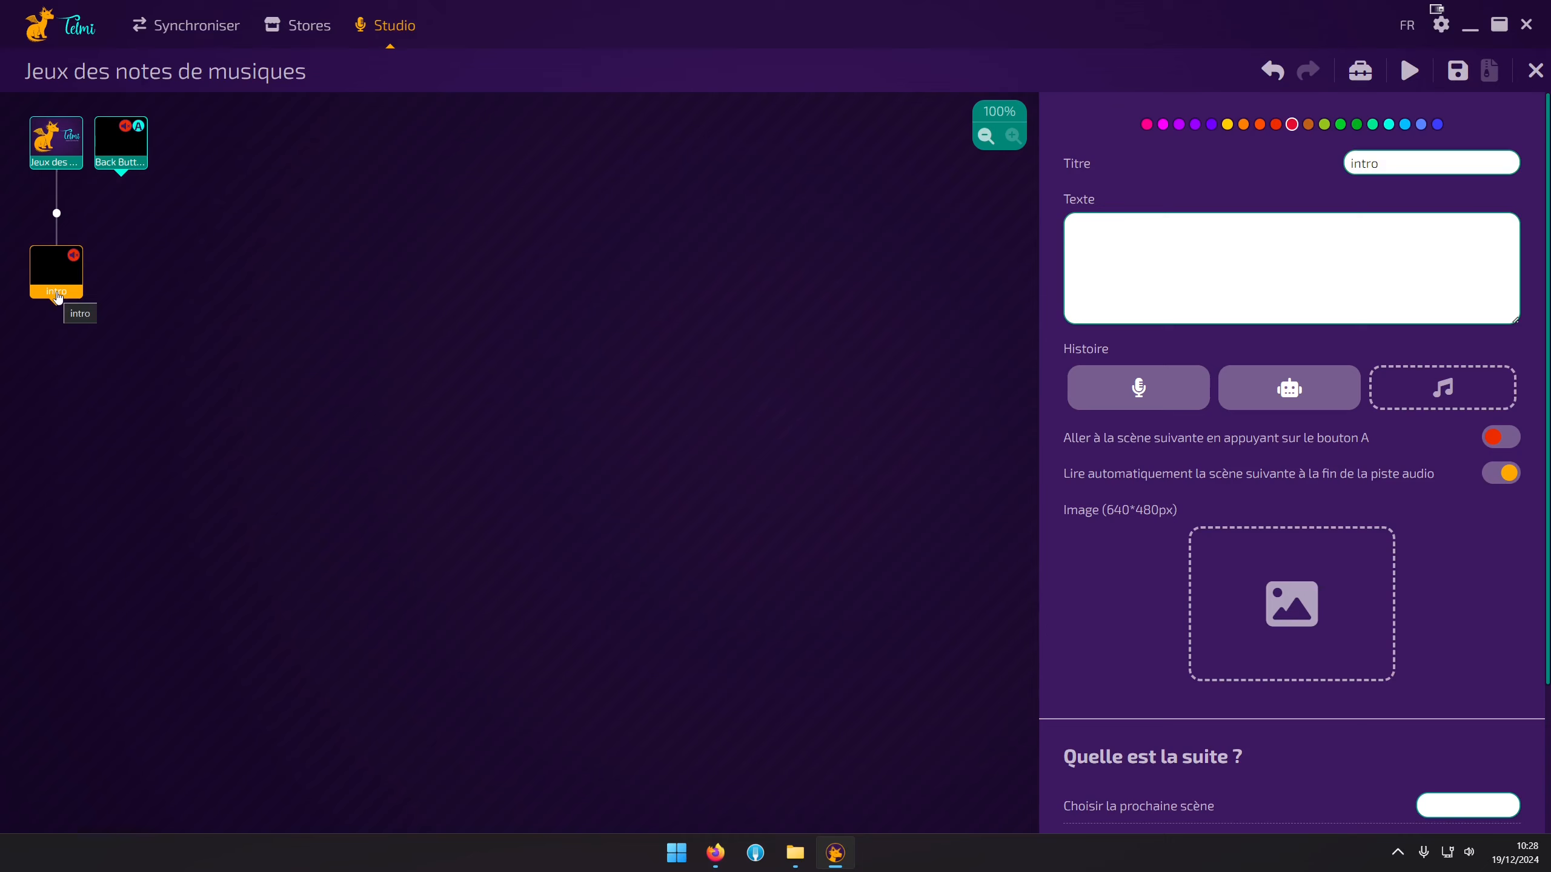
Write "Jouons ensemble aux notes de musiques !" as the intro scene's text and generate its audio with text-to-speech
click(1136, 236)
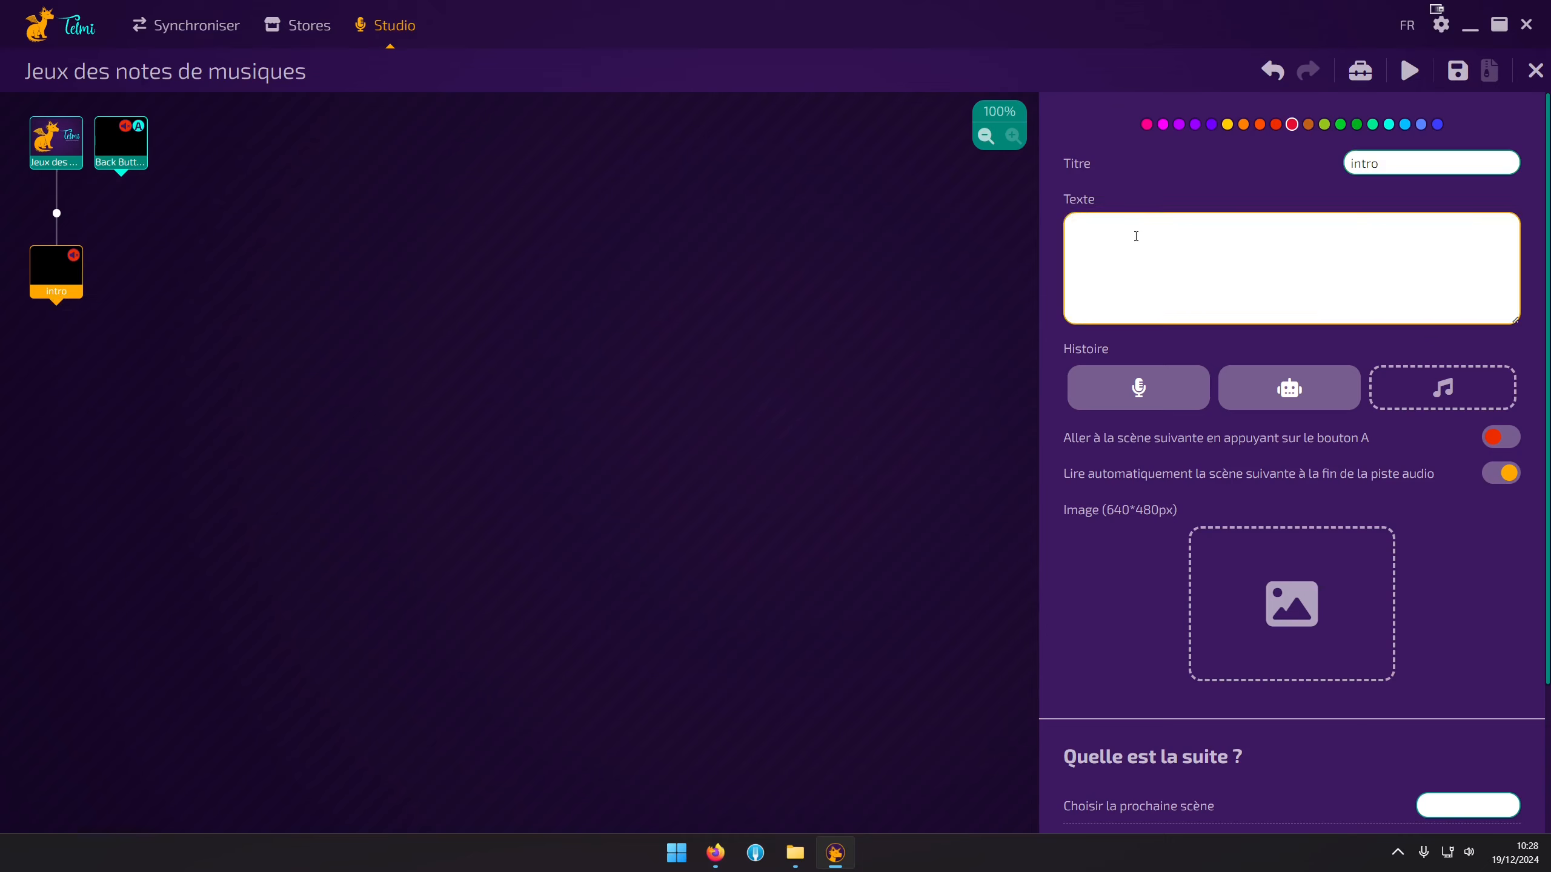
text(Jouons ensemble aux notes de musiques !)
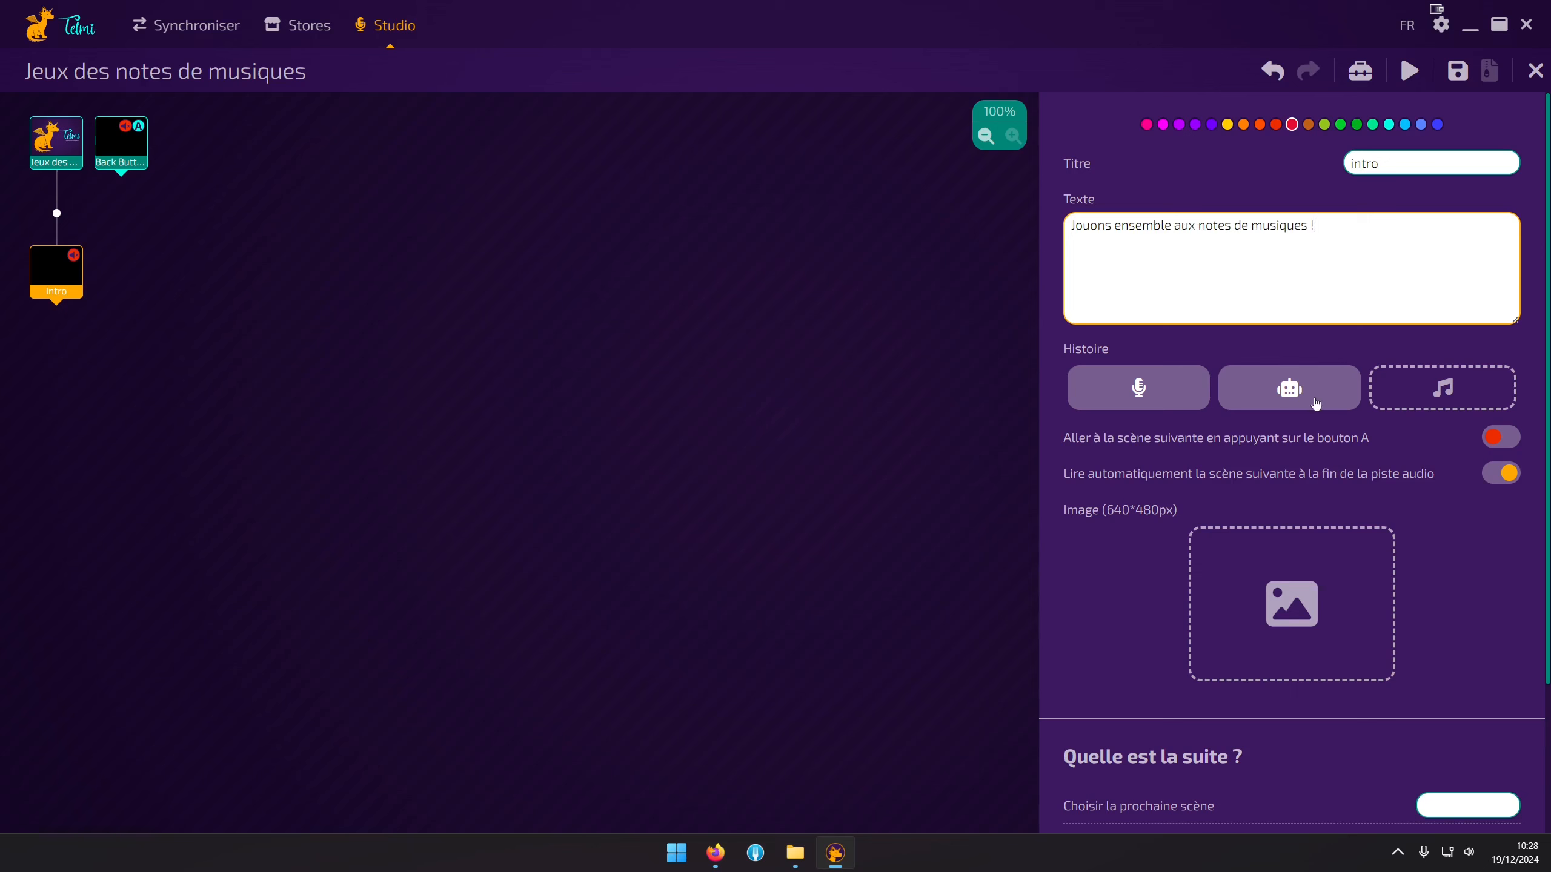
click(1317, 403)
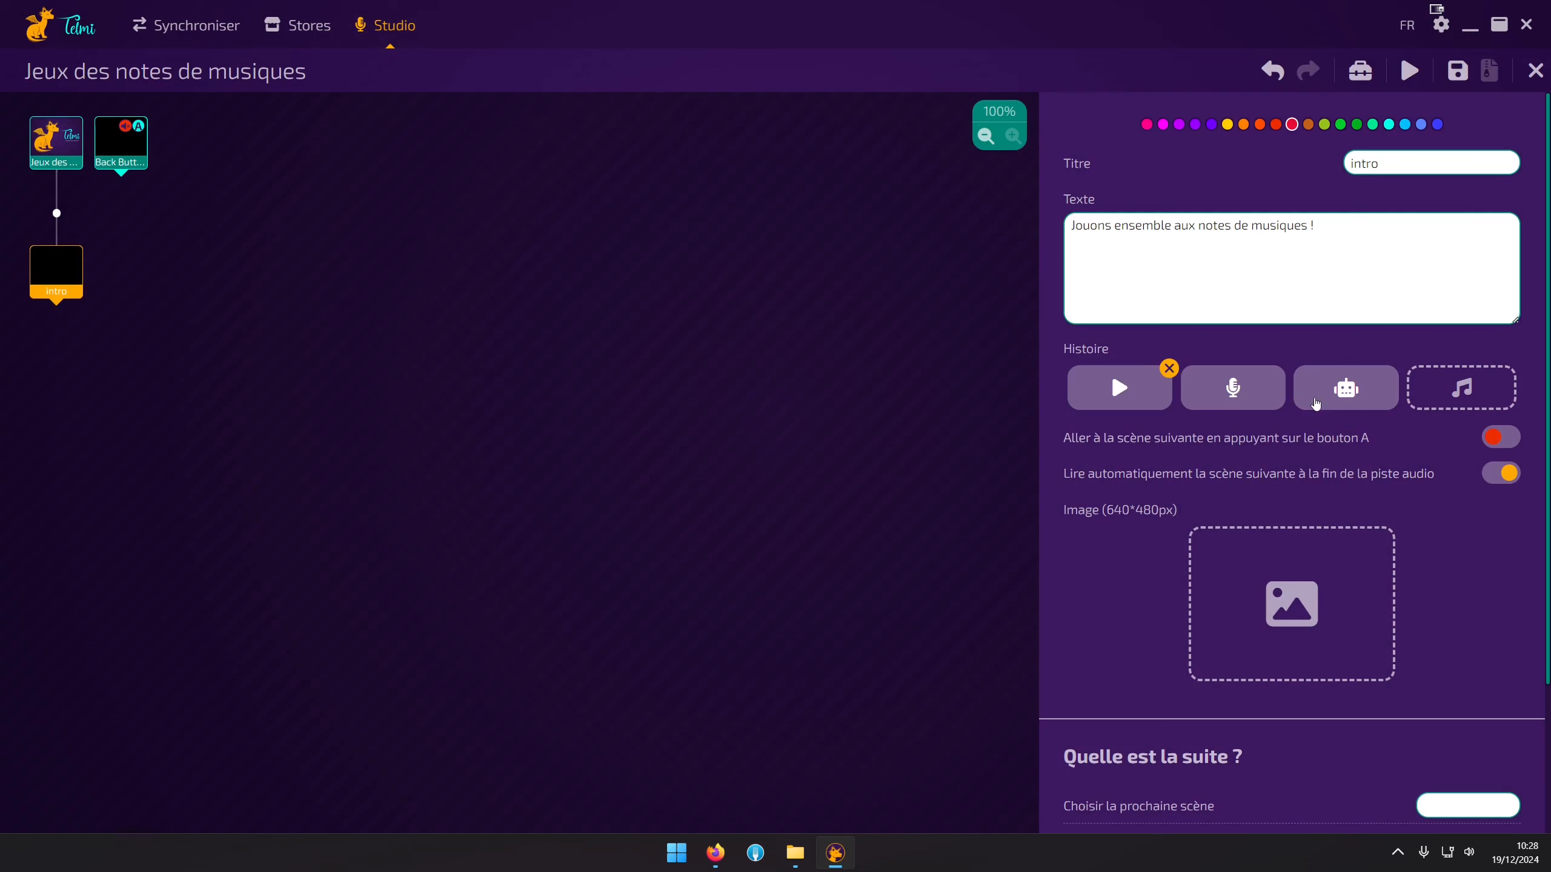
click(1120, 391)
Make the intro scene advance with button A instead of automatically, and add a new scene after it
click(1493, 441)
scroll(1439, 550, down, 3)
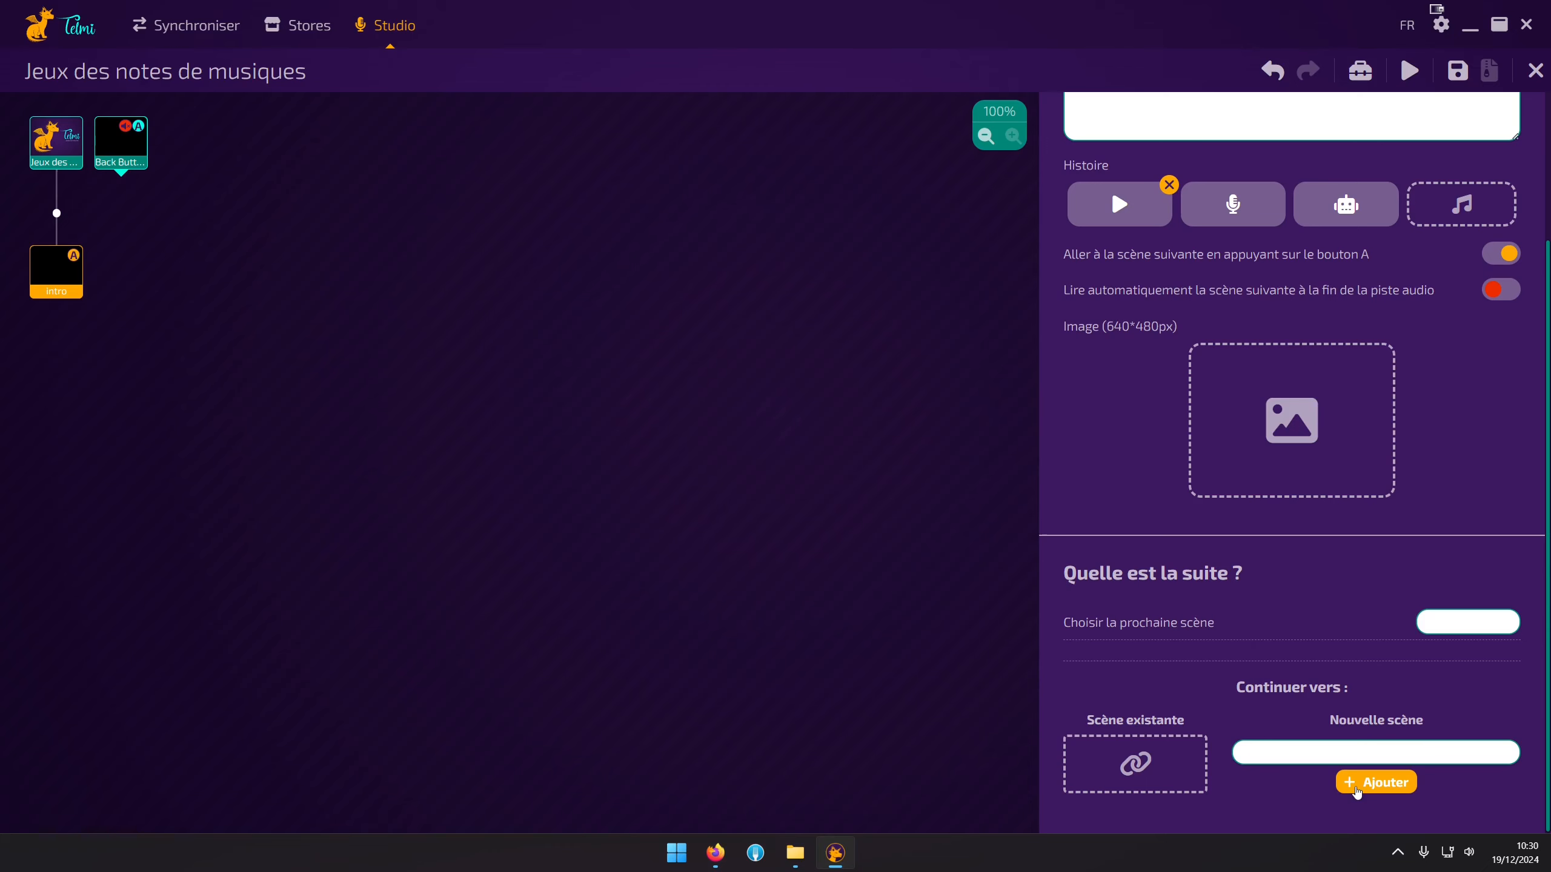
click(1356, 792)
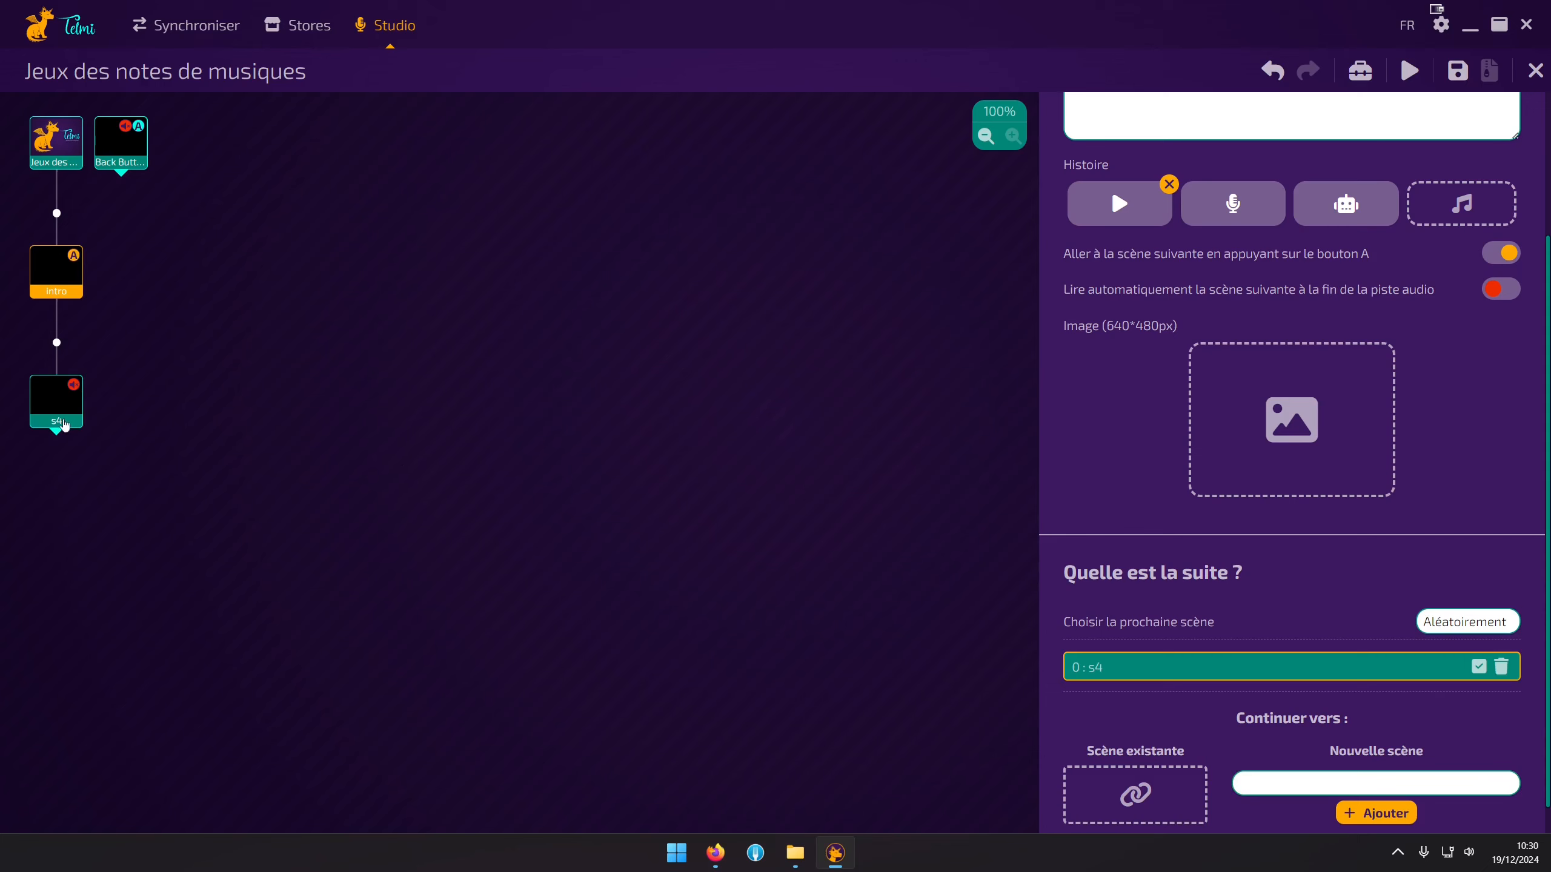
Add three new scenes as possible continuations of scene s4
click(61, 422)
click(1376, 811)
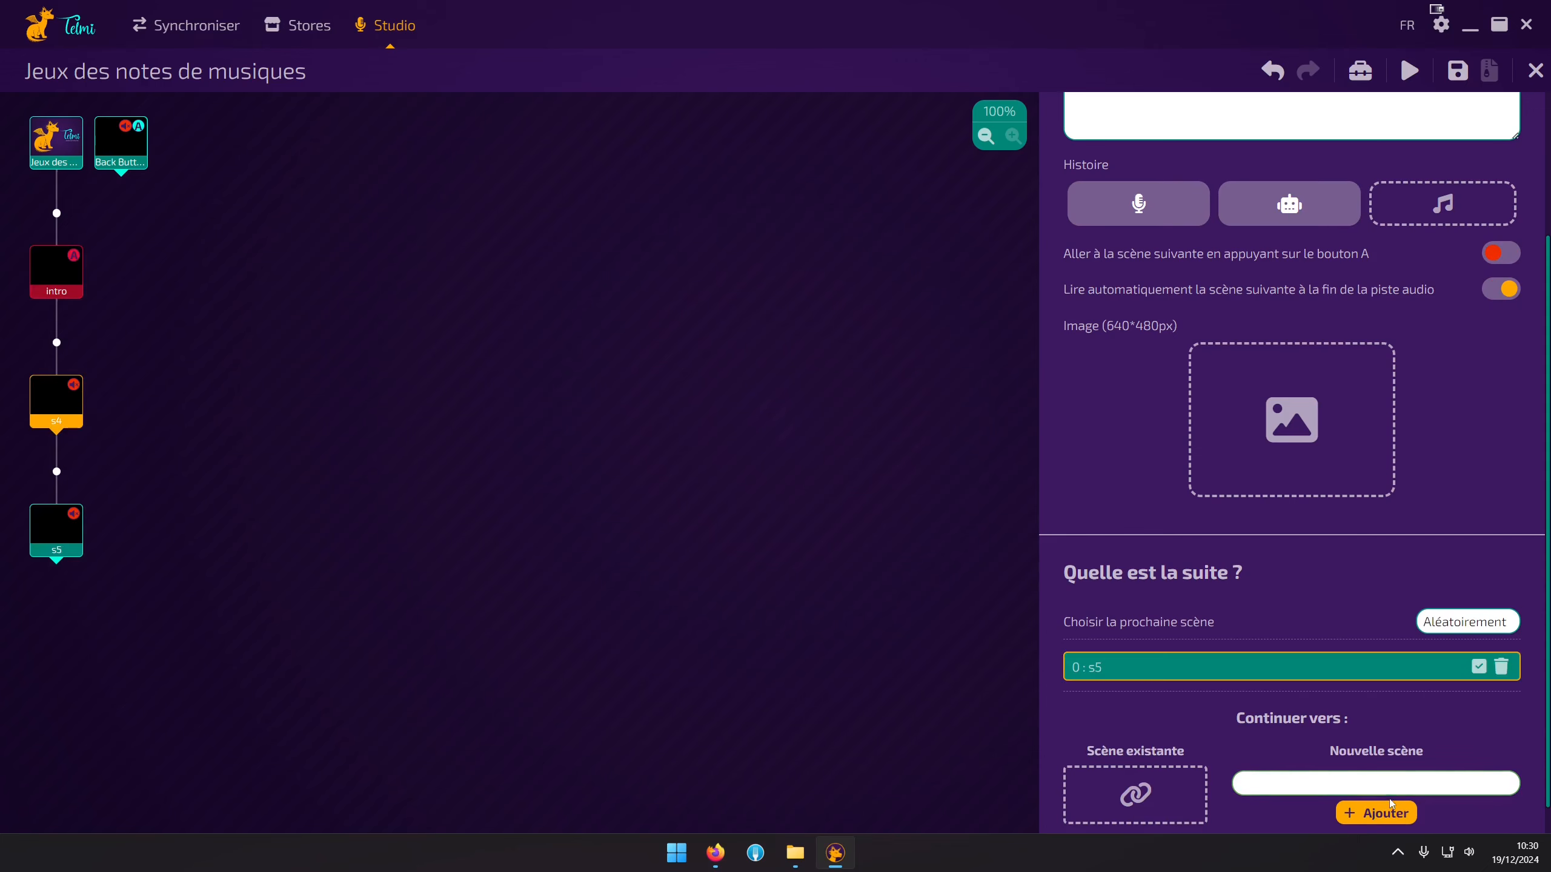
click(1376, 812)
scroll(1384, 841, down, 1)
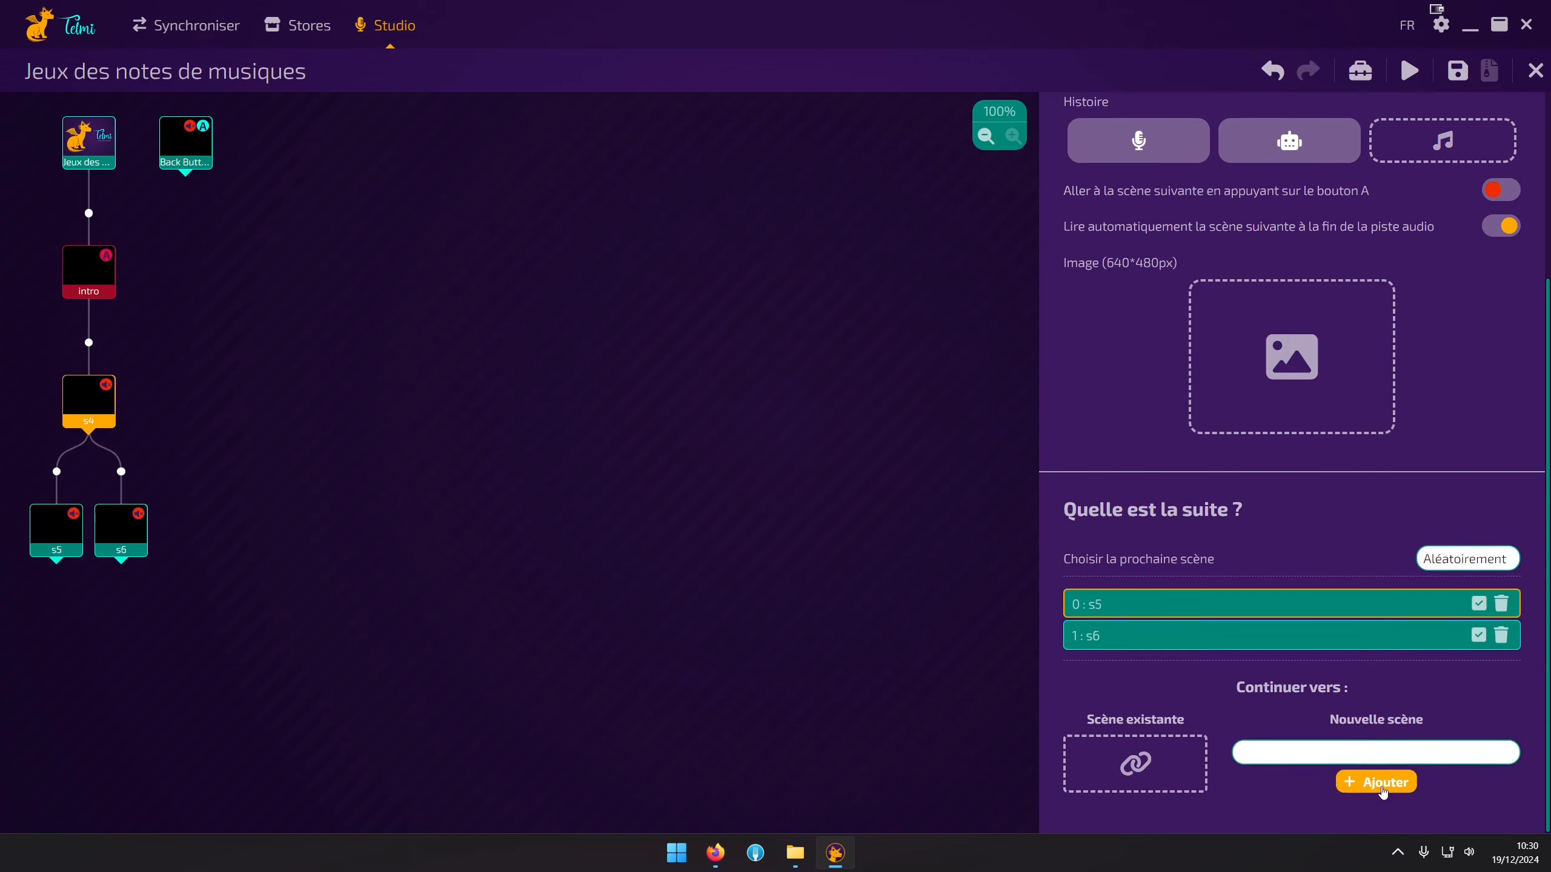
click(1376, 812)
Set choix_note1.png from the "0+] Jeu démo" folder in File Explorer as the image of scene s5
click(795, 853)
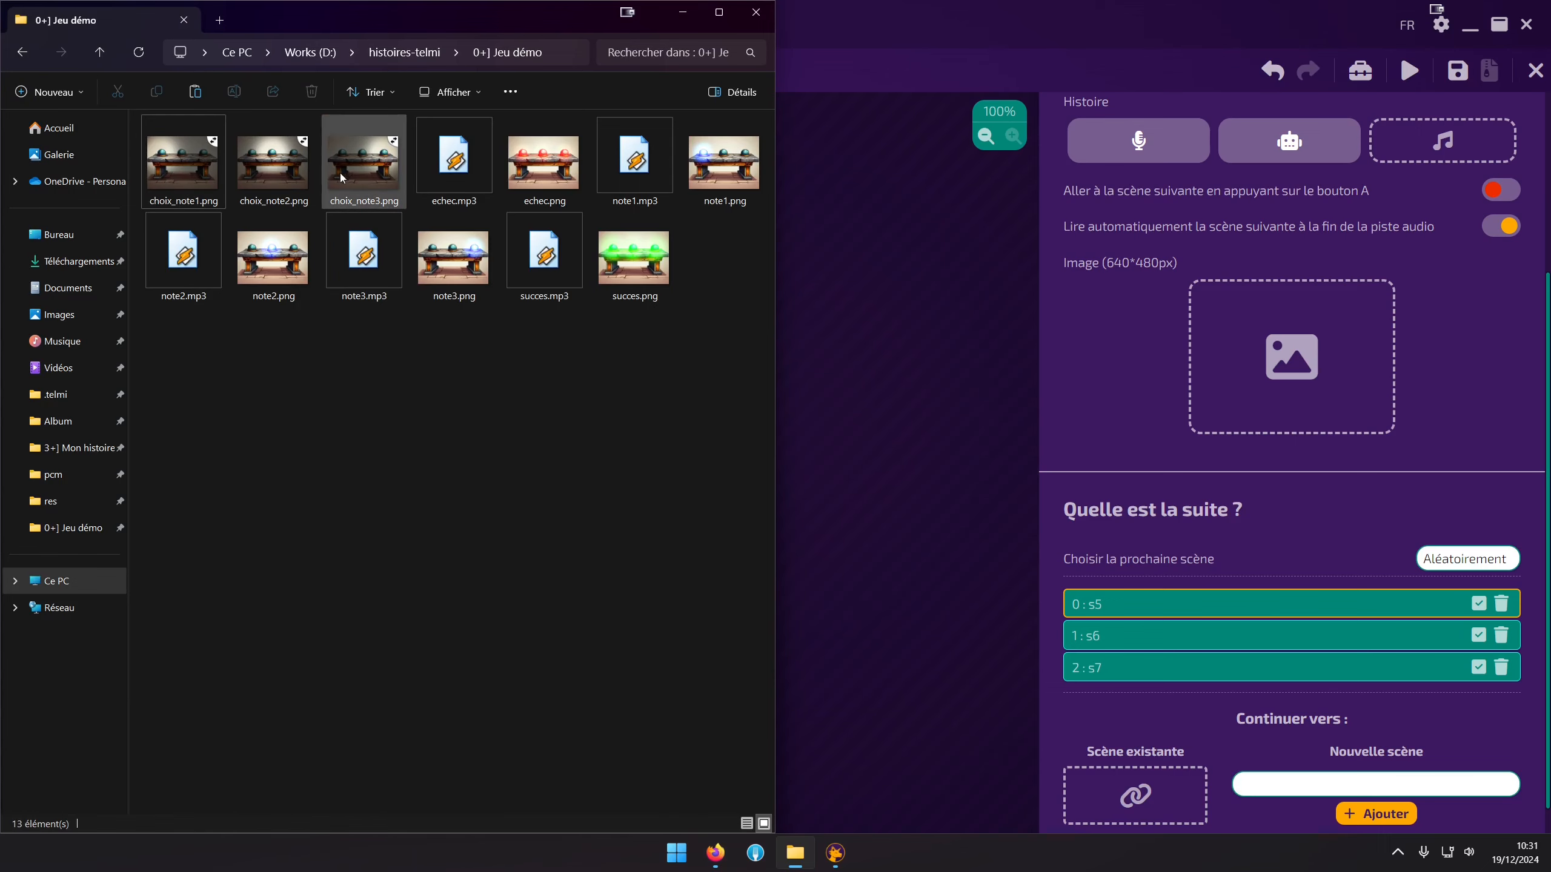
click(879, 436)
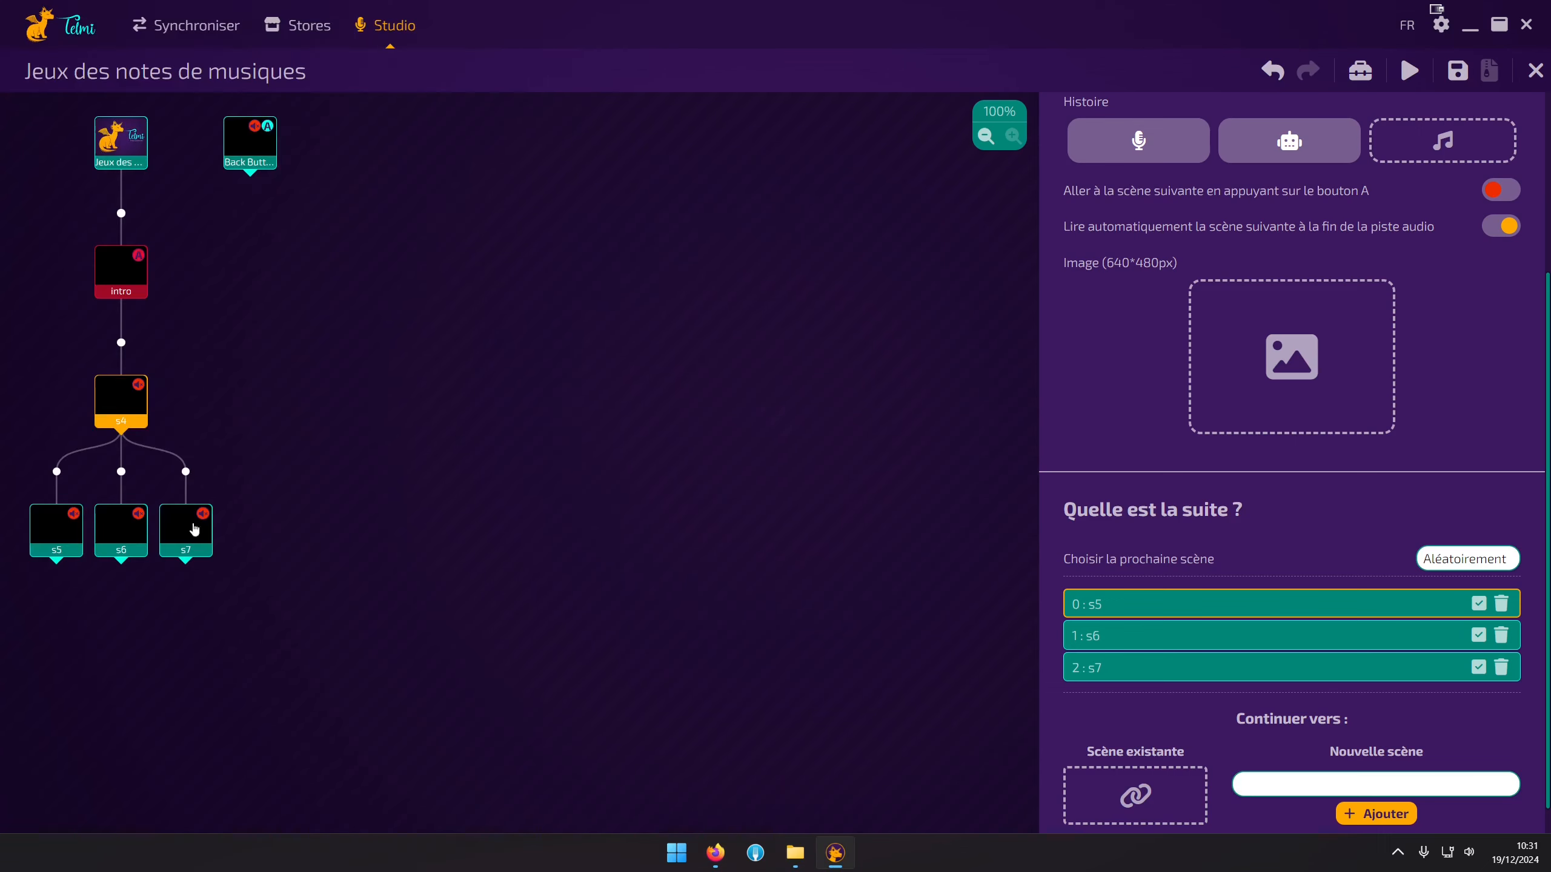
click(35, 535)
click(794, 853)
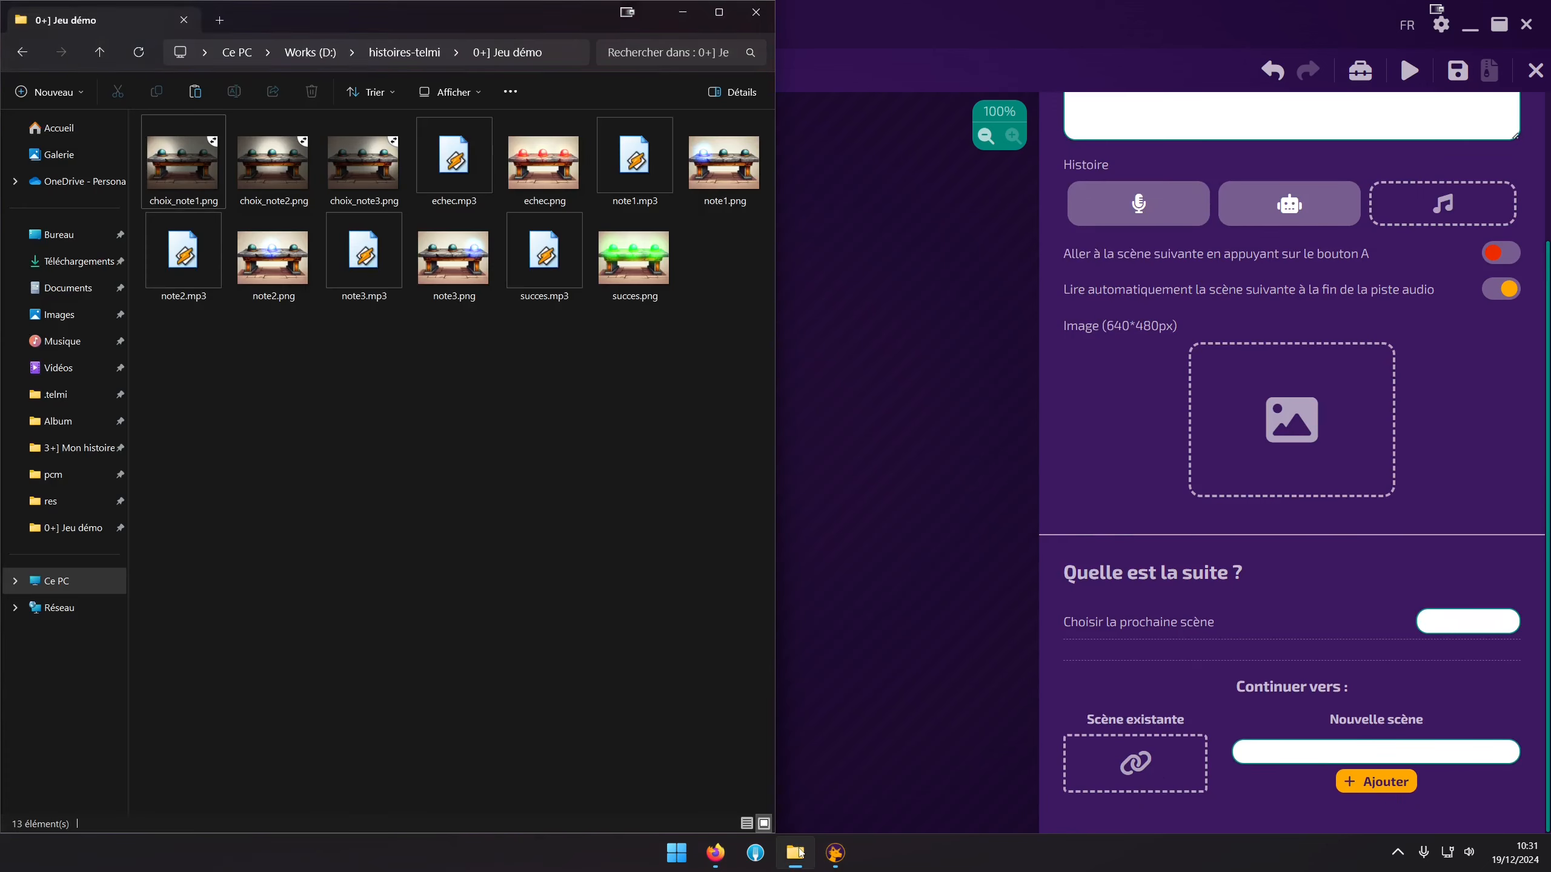
drag(177, 173, 1251, 424)
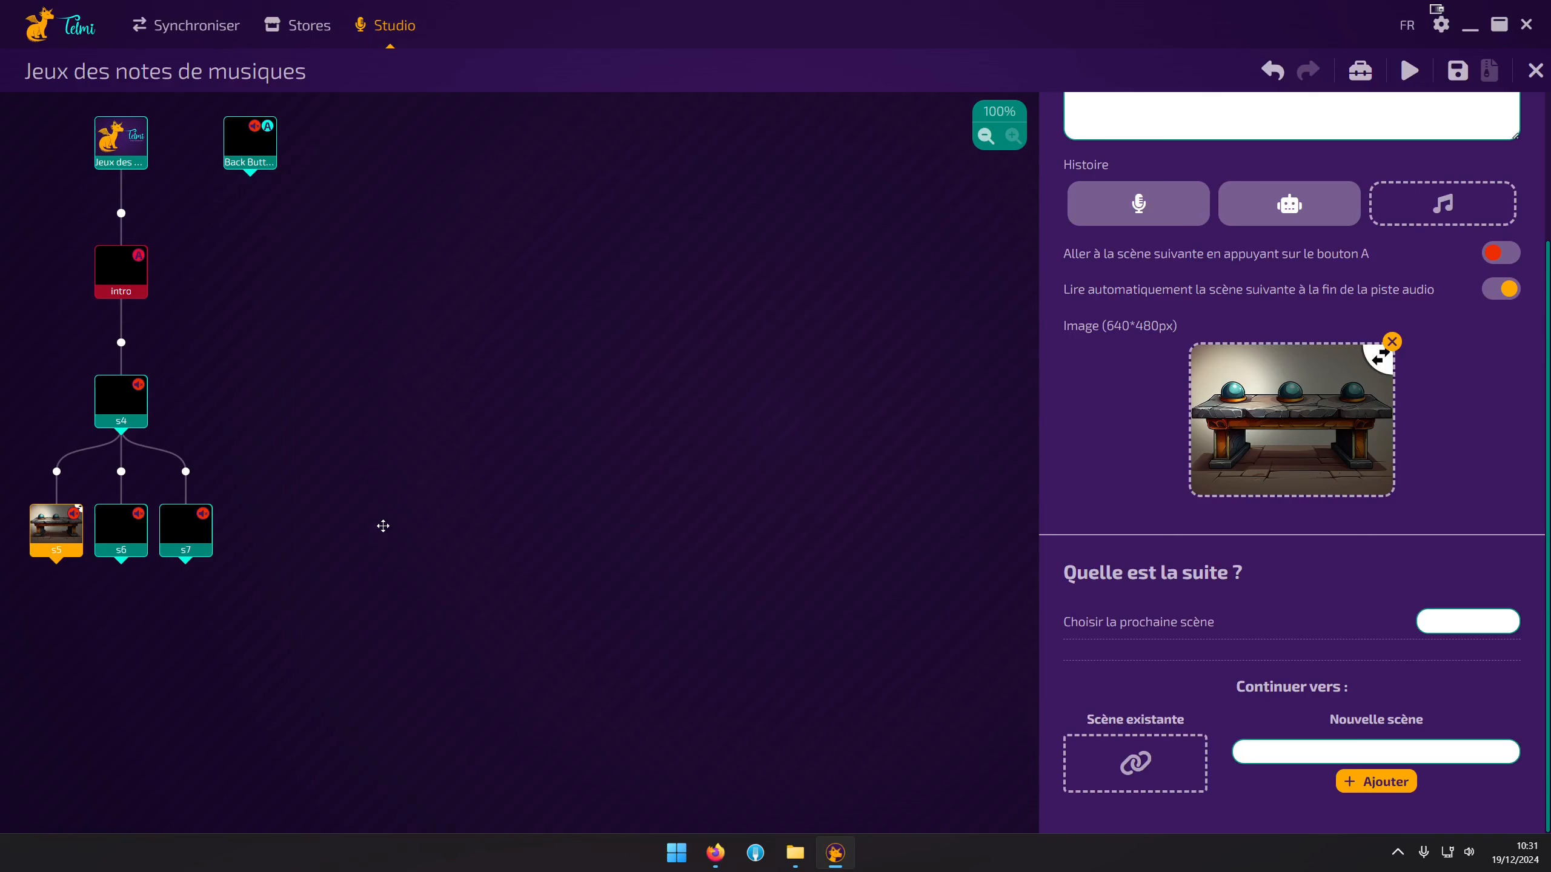
Set choix_note2.png from the "0+] Jeu démo" folder as the image of scene s6
click(117, 549)
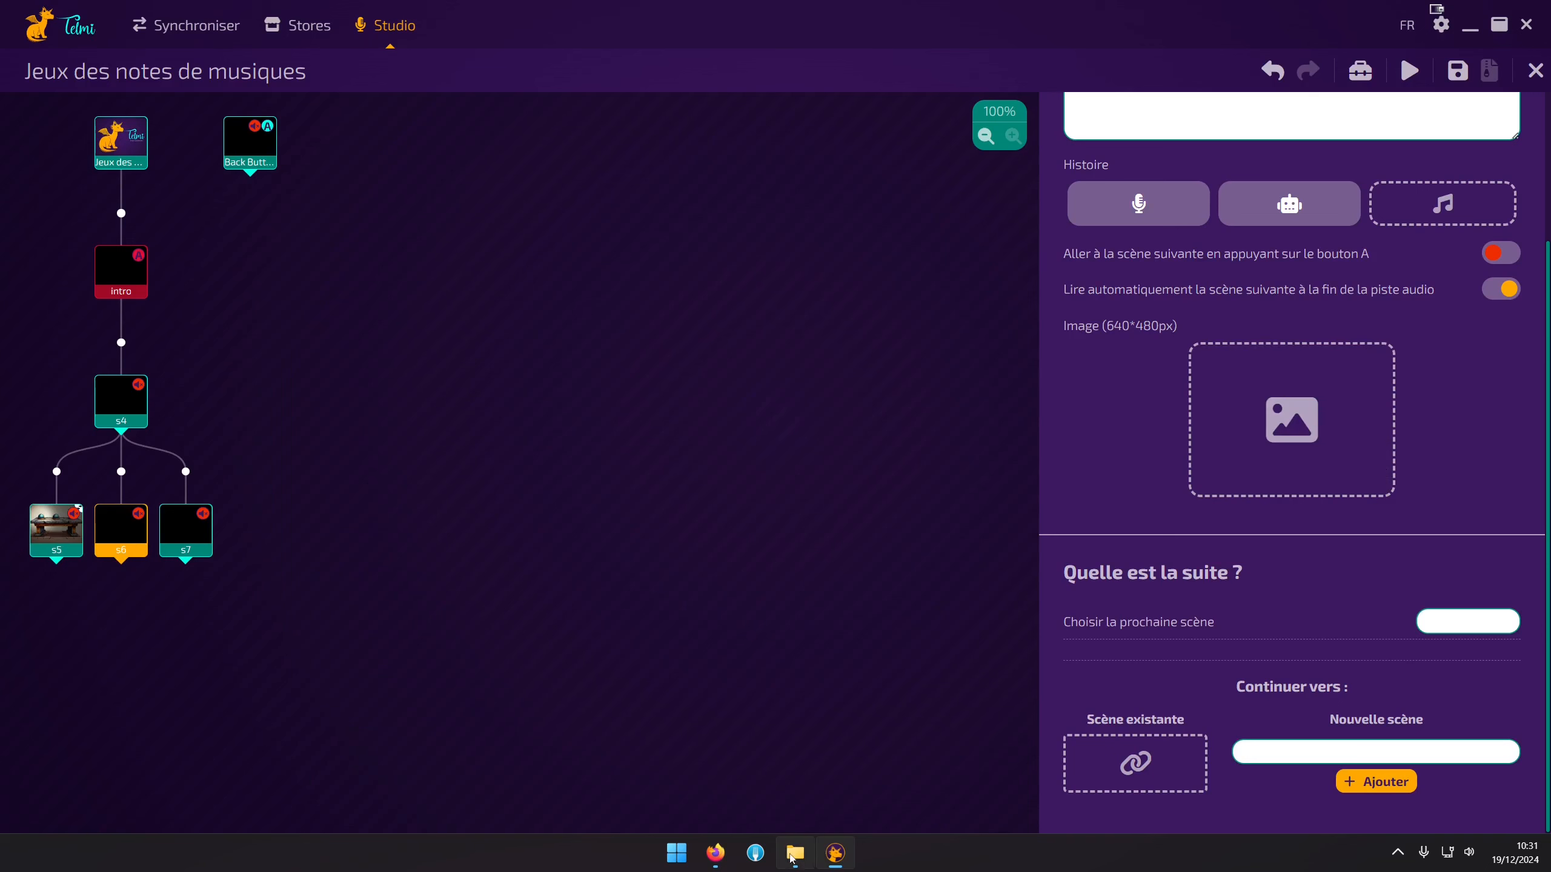
click(793, 854)
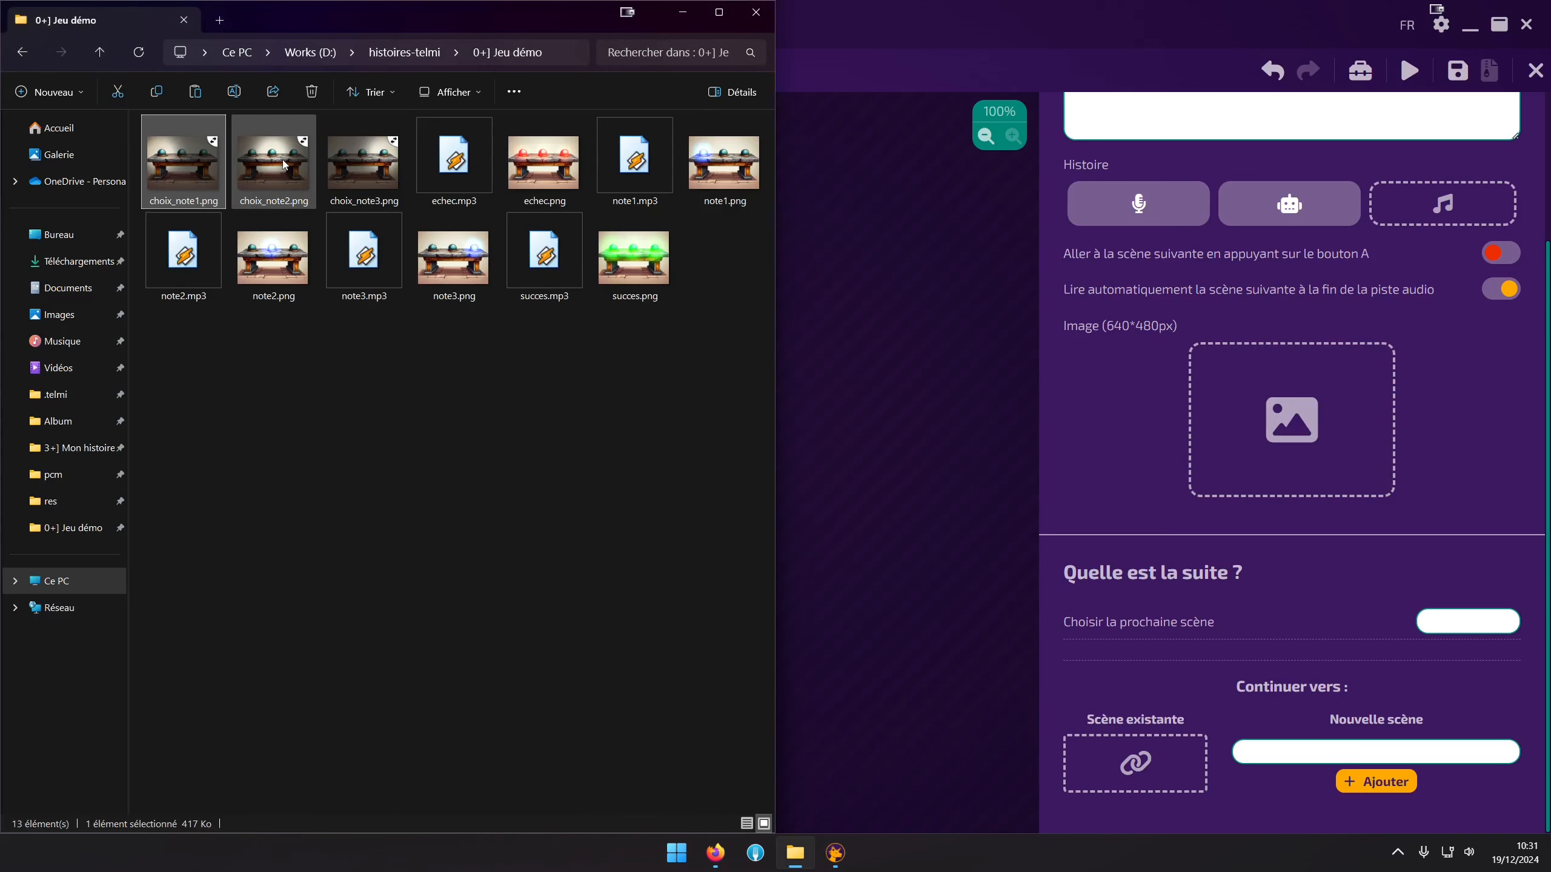
drag(284, 164, 1306, 452)
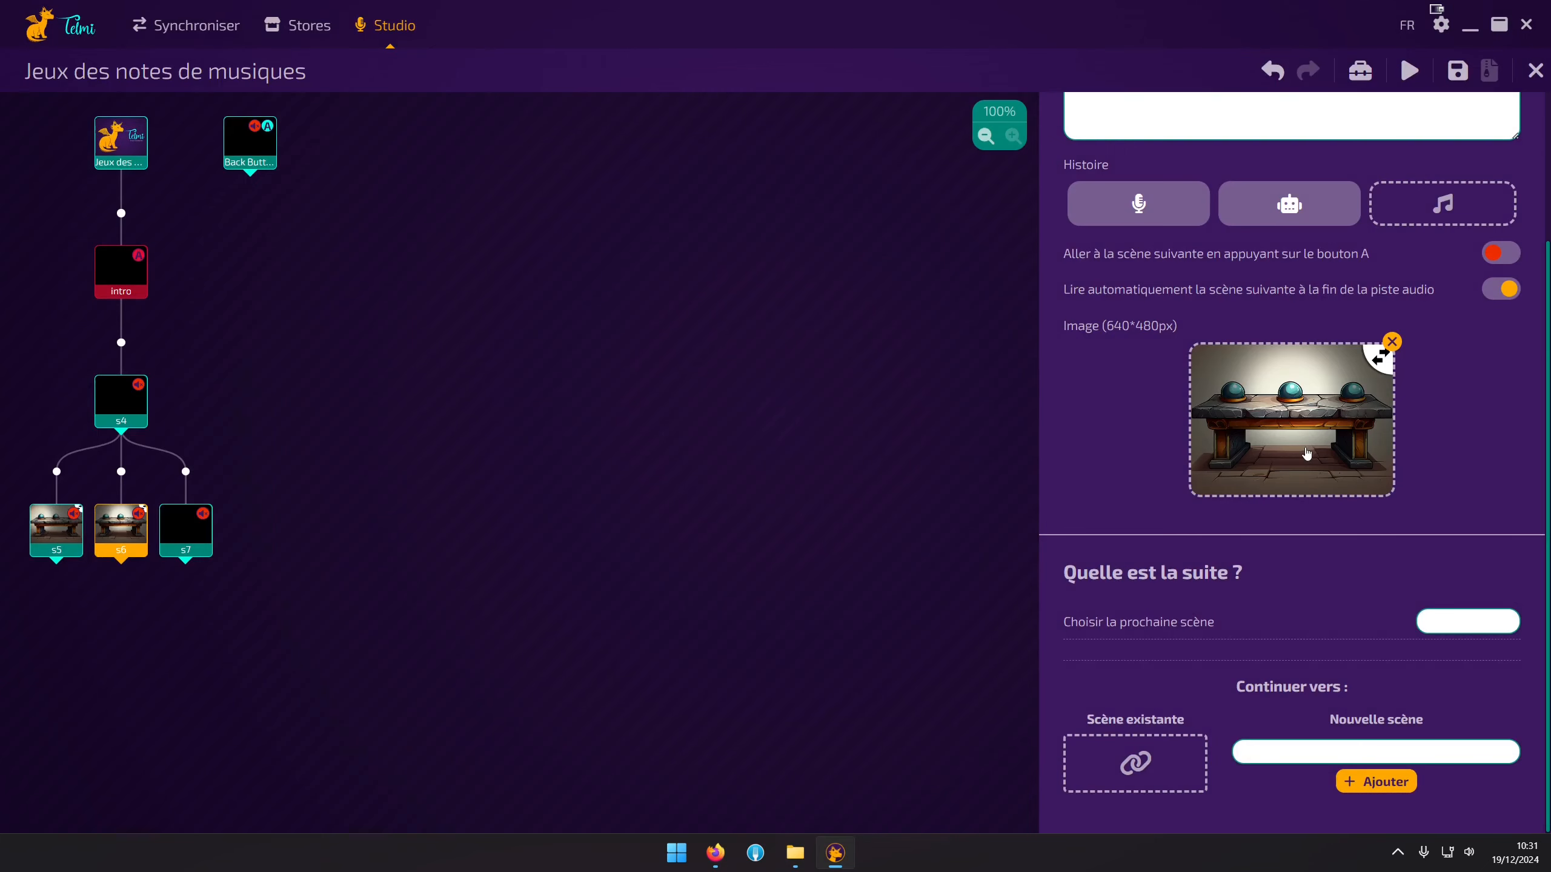
Set choix_note3.png from the "0+] Jeu démo" folder in File Explorer as the image of scene s7
click(184, 546)
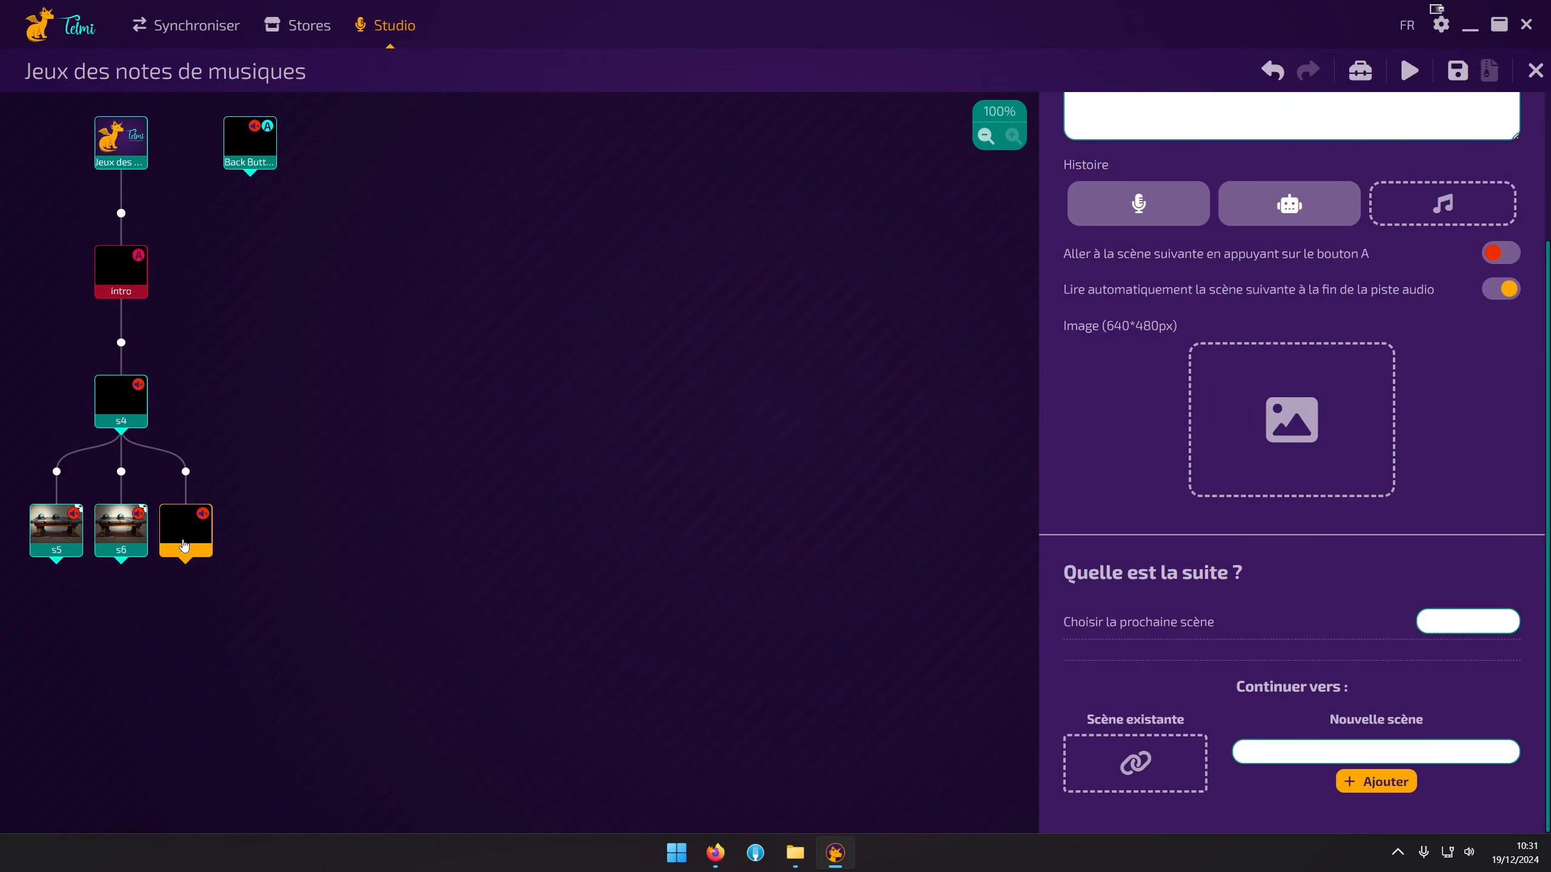
click(795, 854)
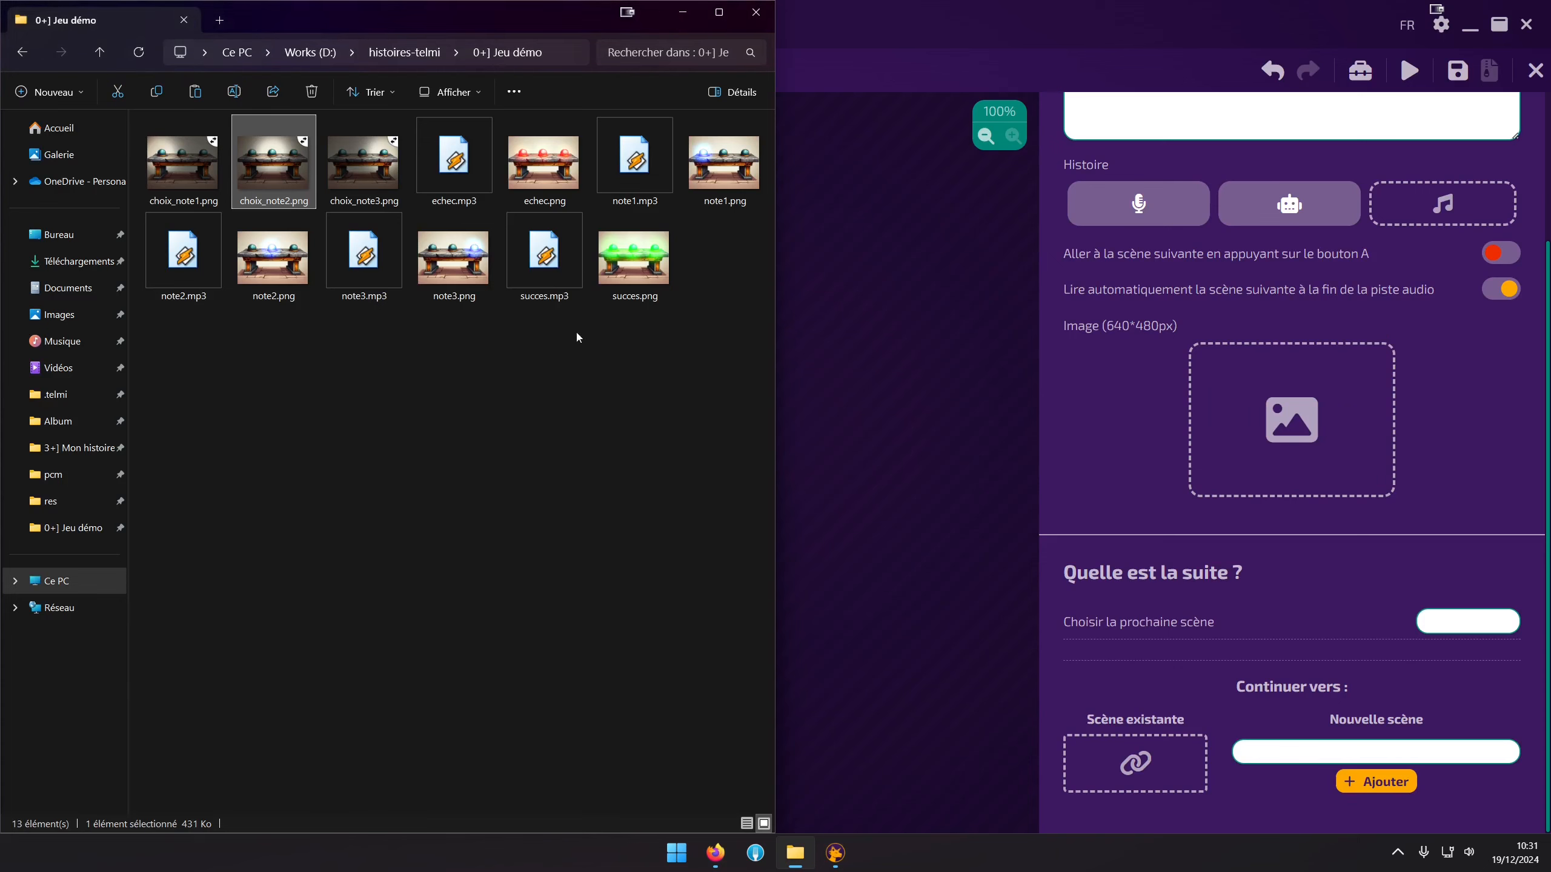
drag(363, 164, 1306, 459)
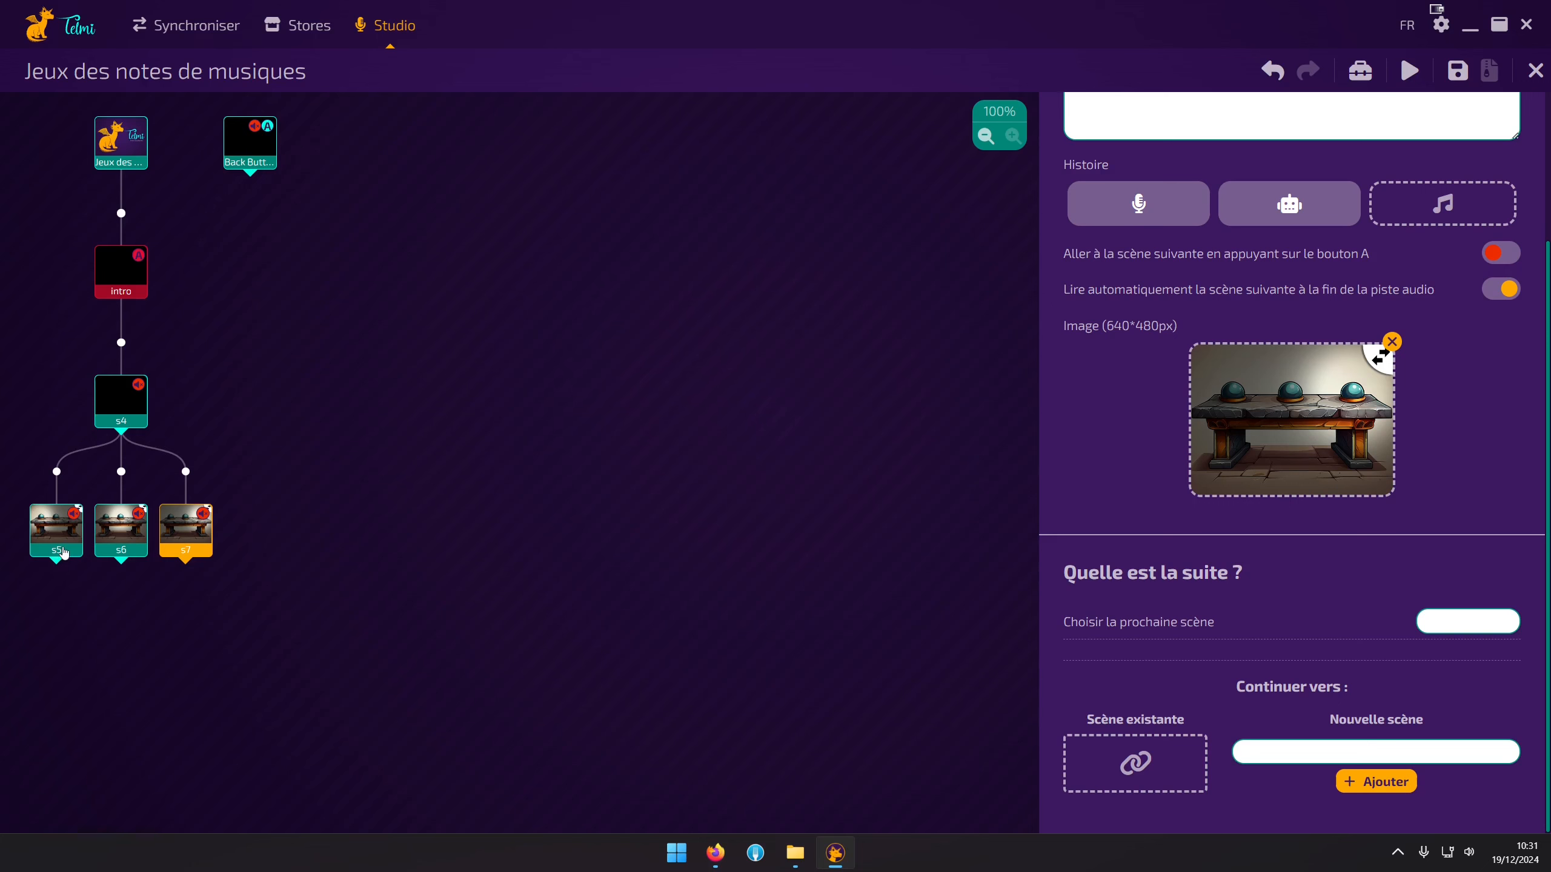
Assign note1.mp3, note2.mp3 and note3.mp3 from the "0+] Jeu démo" folder as the audio of scenes s5, s6 and s7 respectively
click(805, 856)
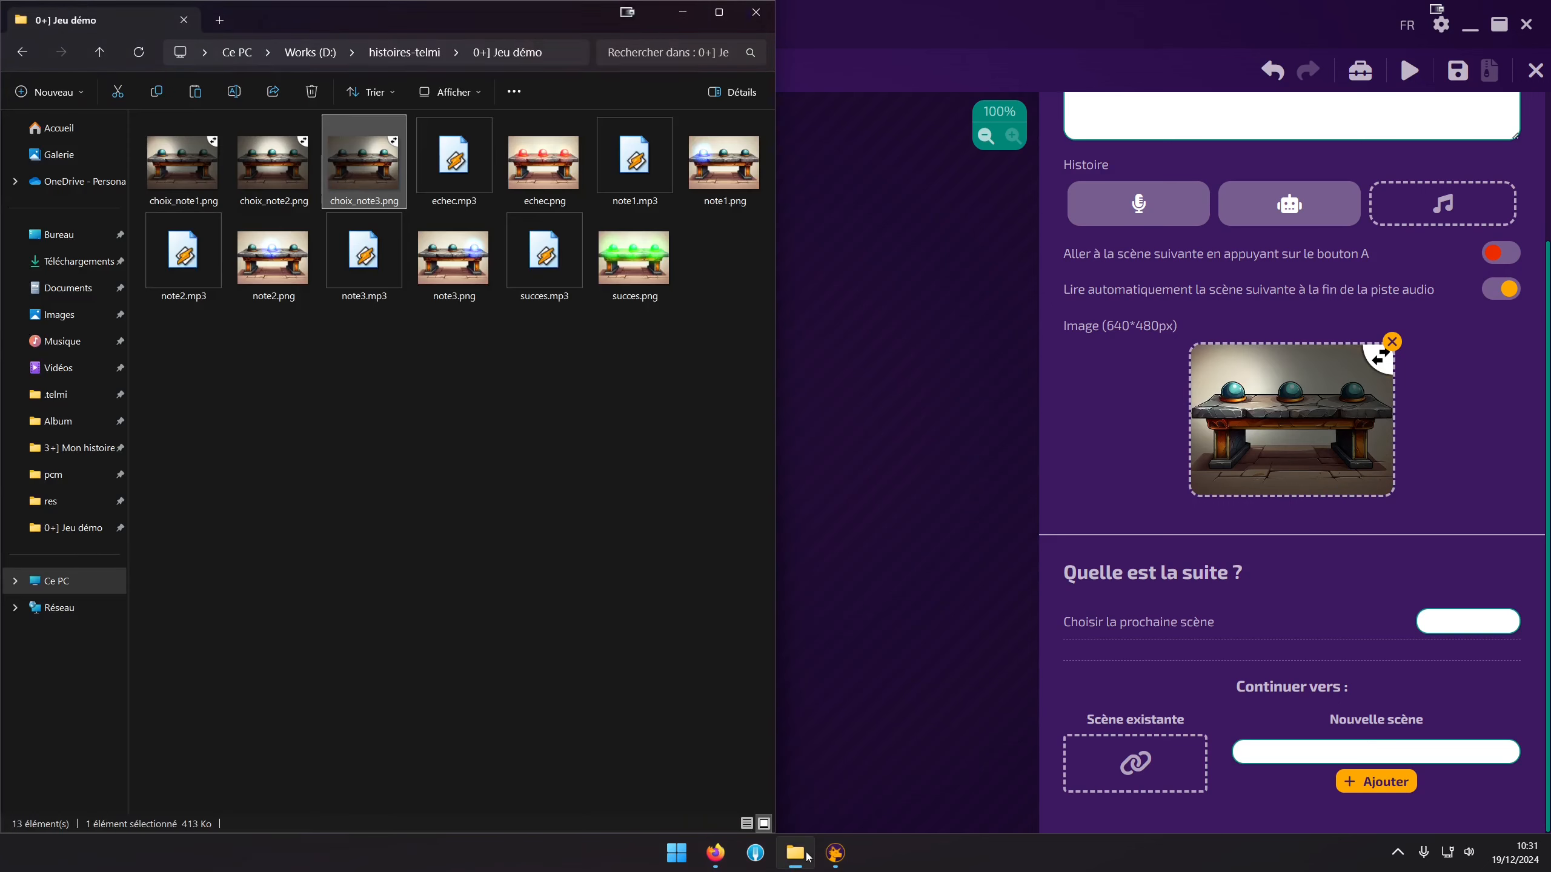
drag(626, 179, 1437, 201)
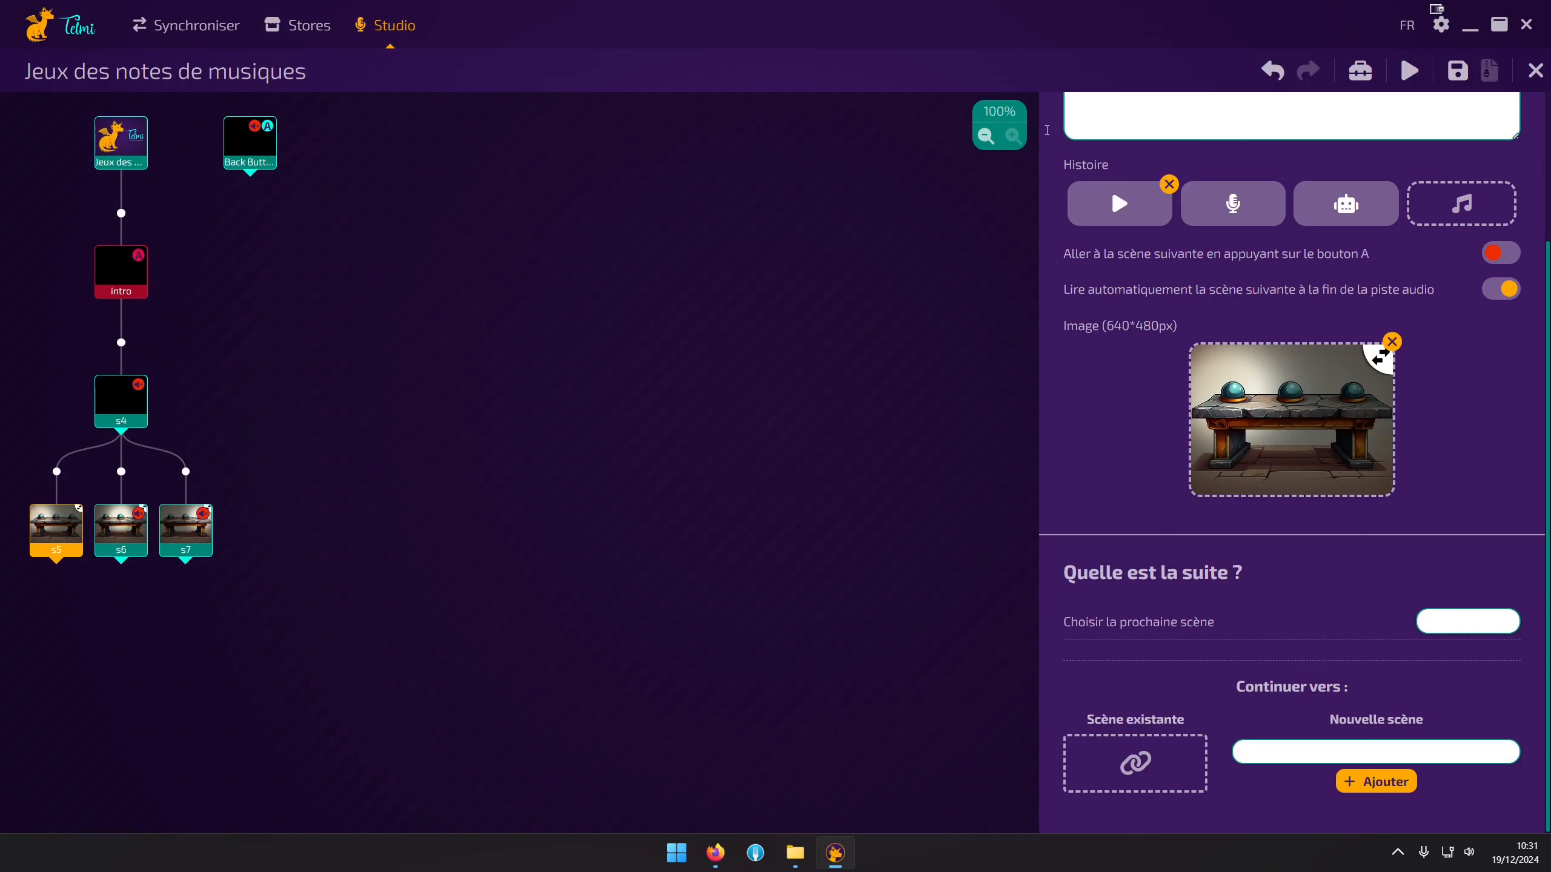
click(127, 542)
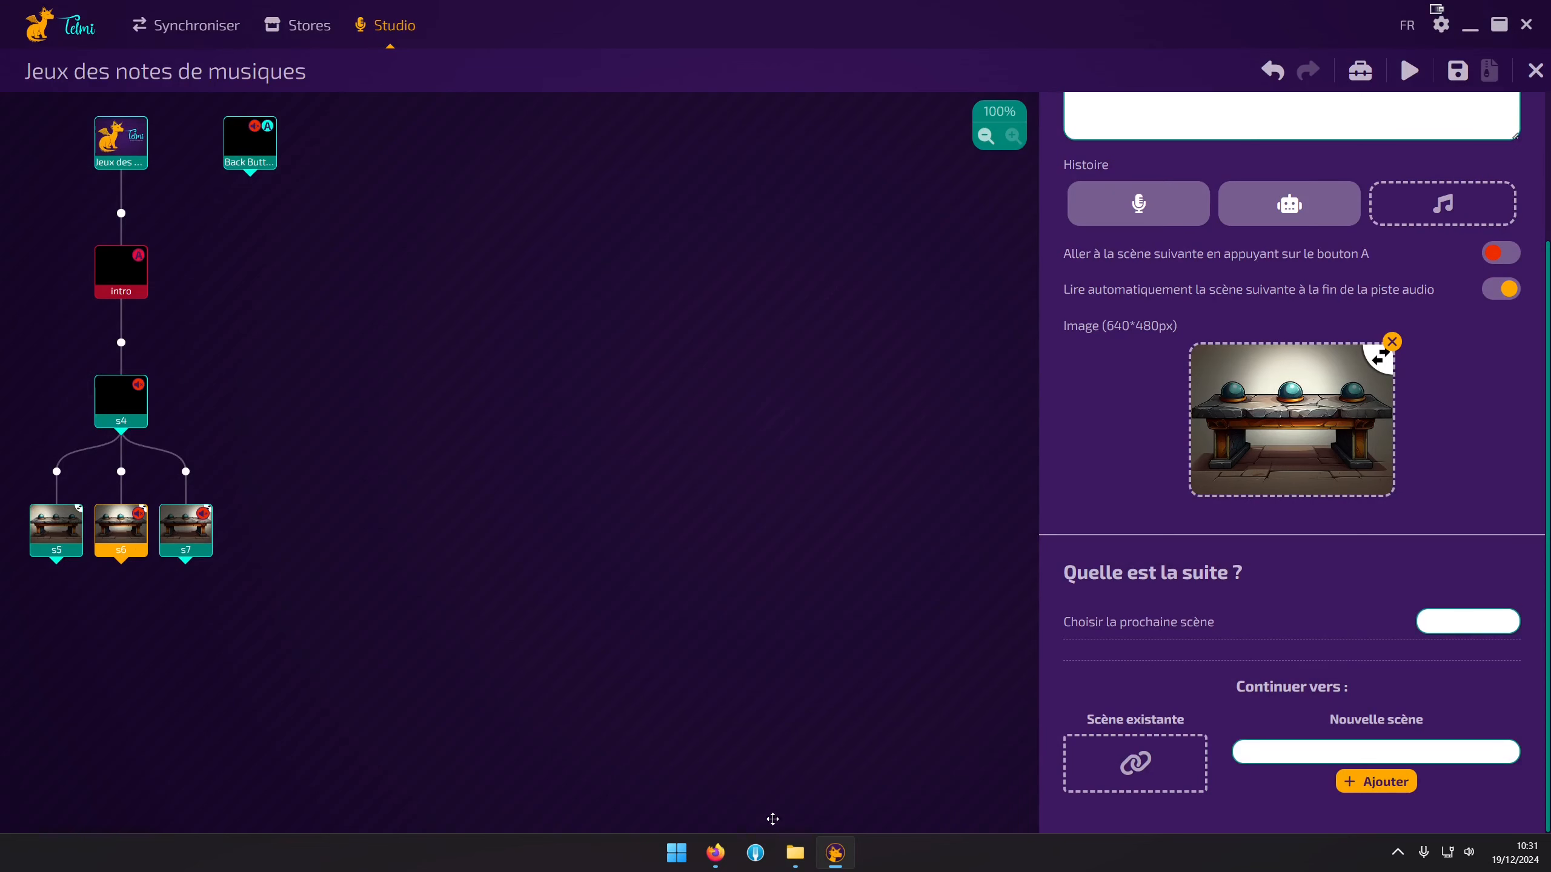
click(794, 853)
drag(183, 257, 1439, 217)
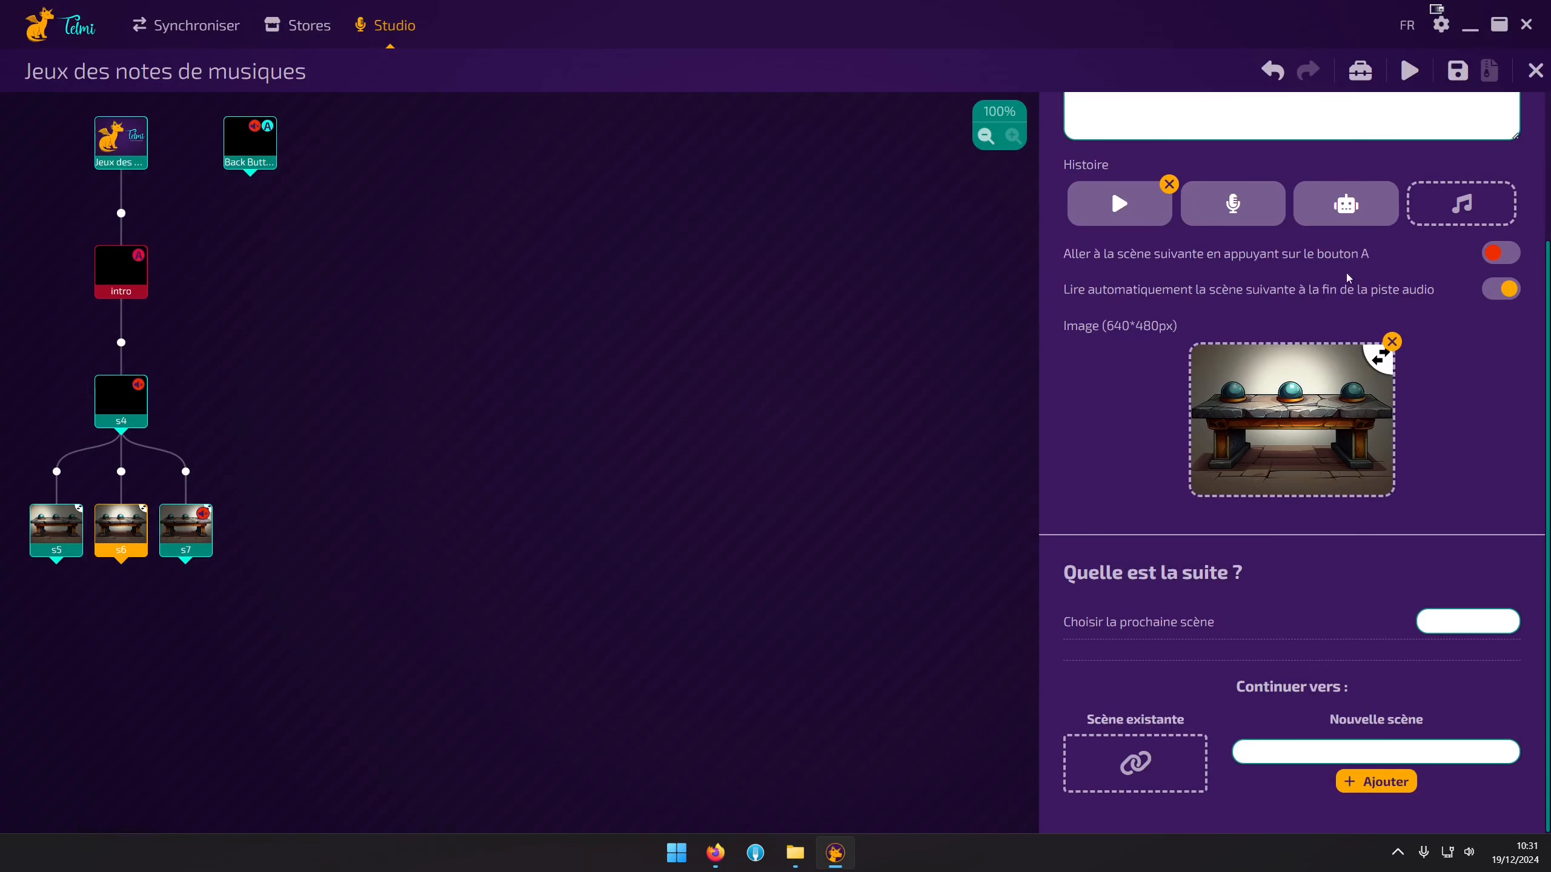
click(186, 549)
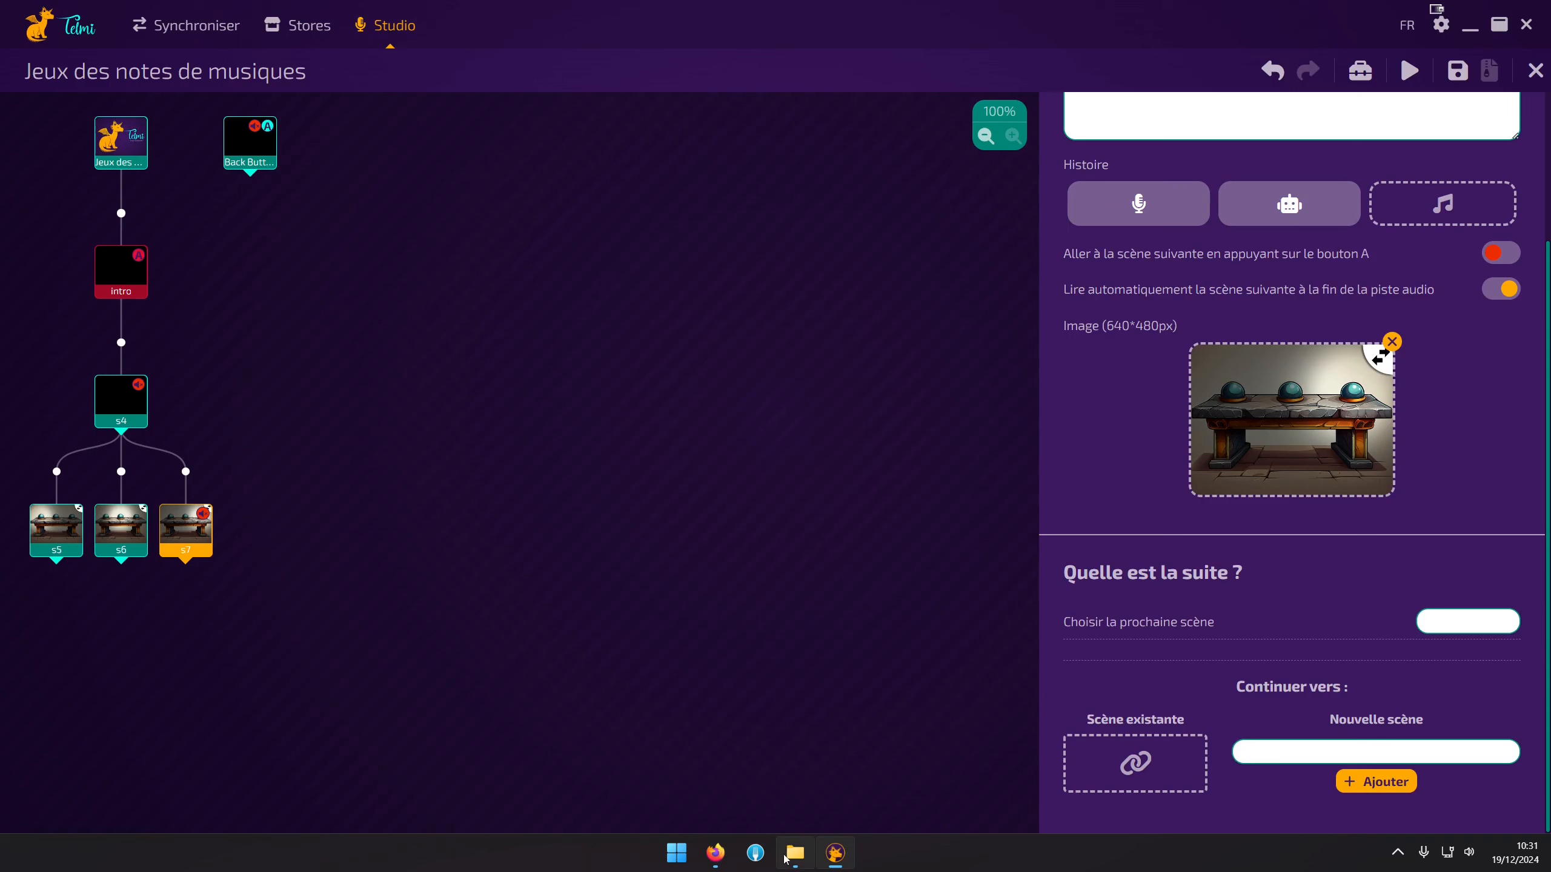
click(794, 854)
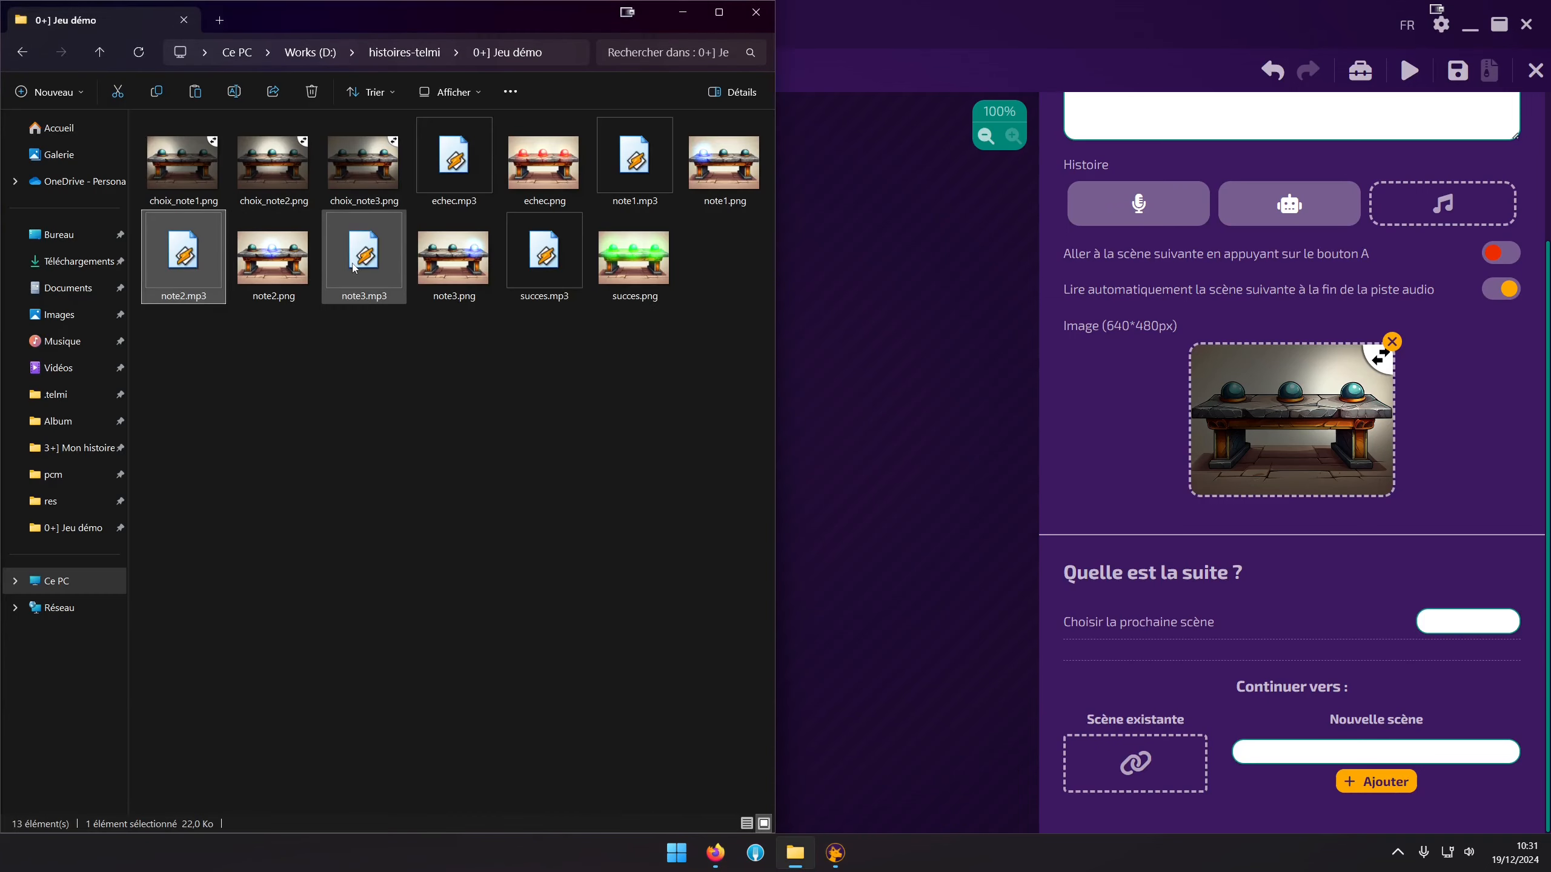
drag(365, 259, 1431, 209)
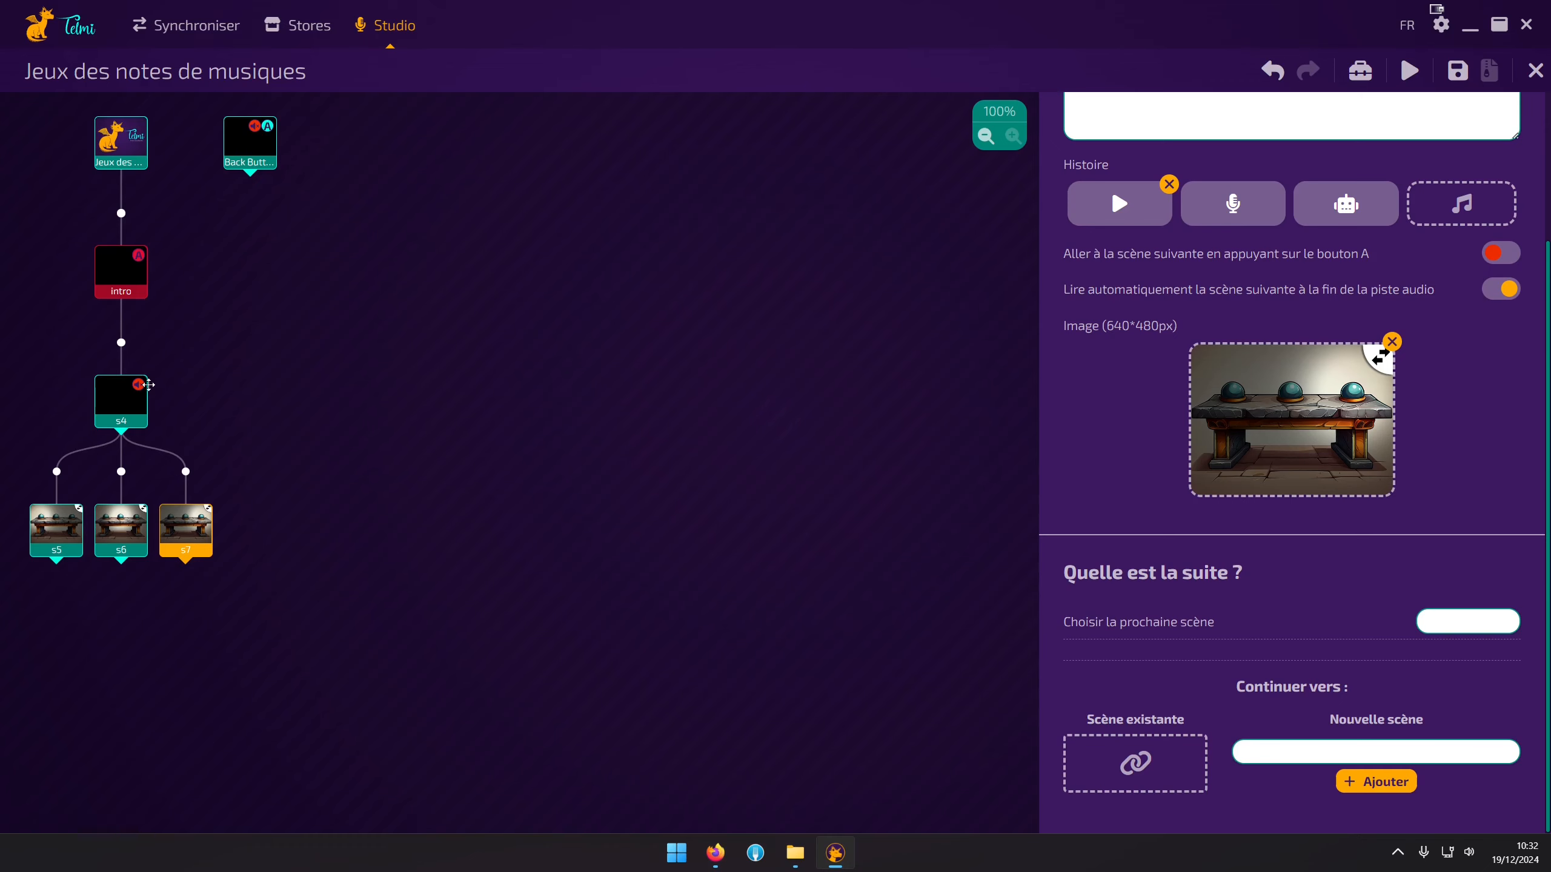
Make the intro scene also play the next scene automatically when its audio track ends
click(129, 394)
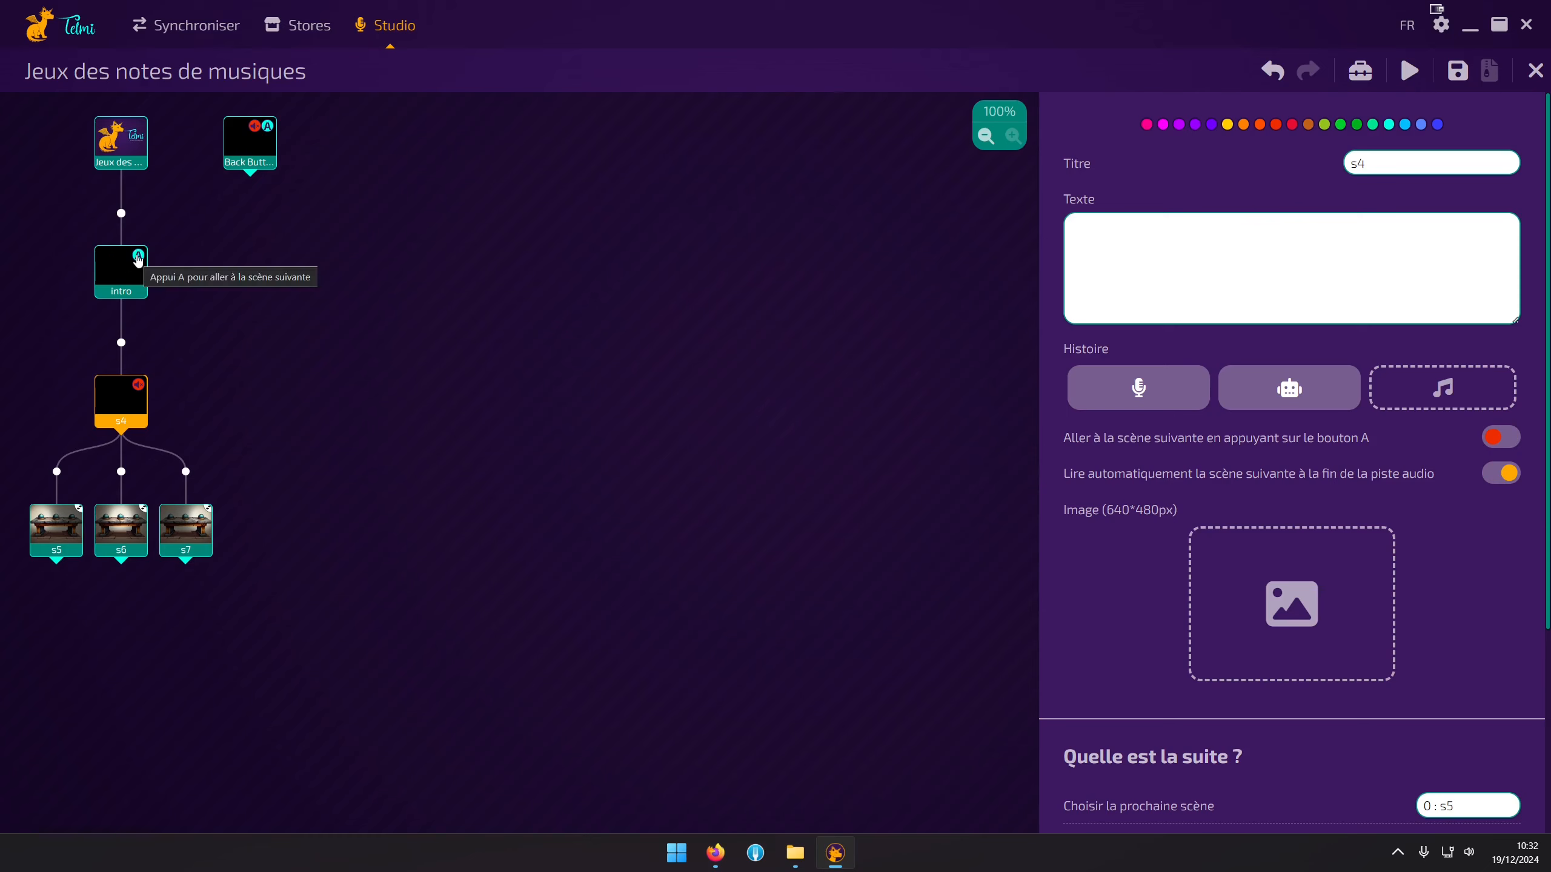
click(133, 284)
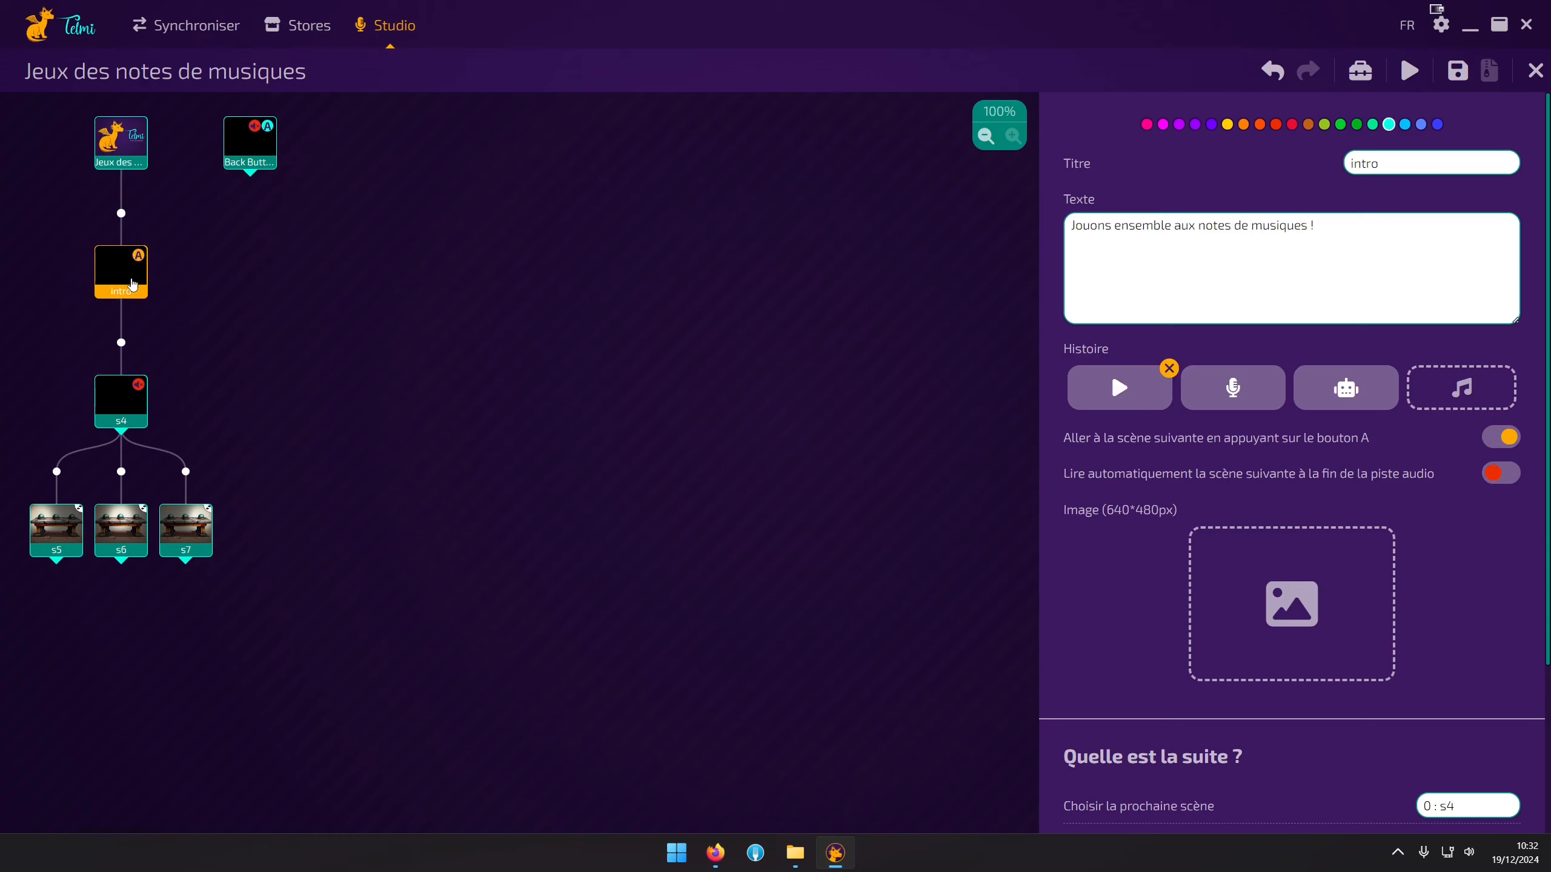
click(1496, 473)
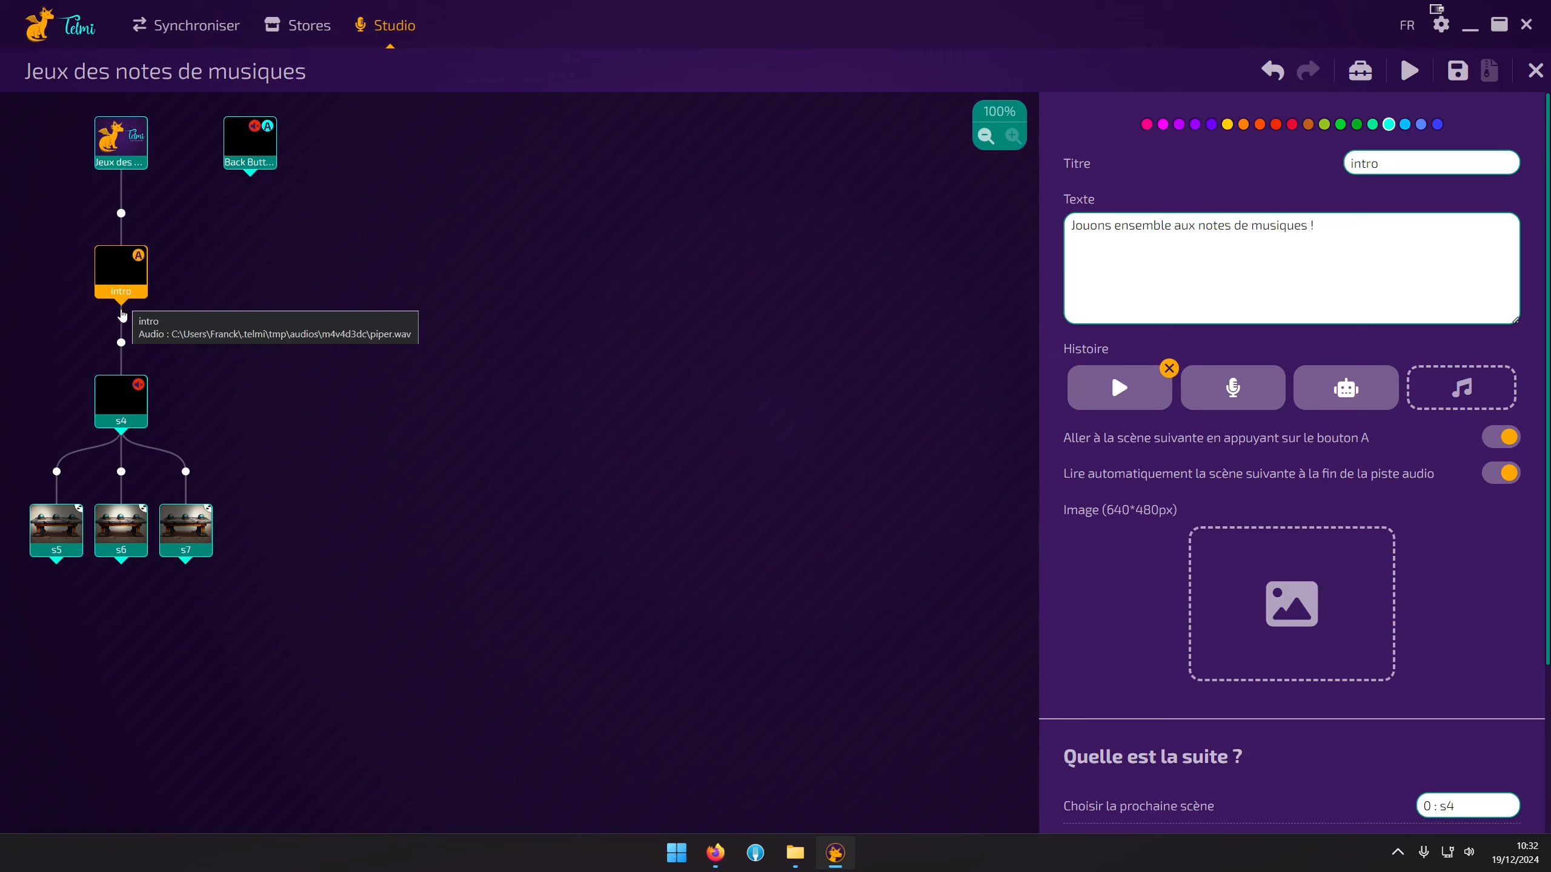
Make scenes s5, s6 and s7 advance with button A instead of automatically at the end of their audio
click(126, 402)
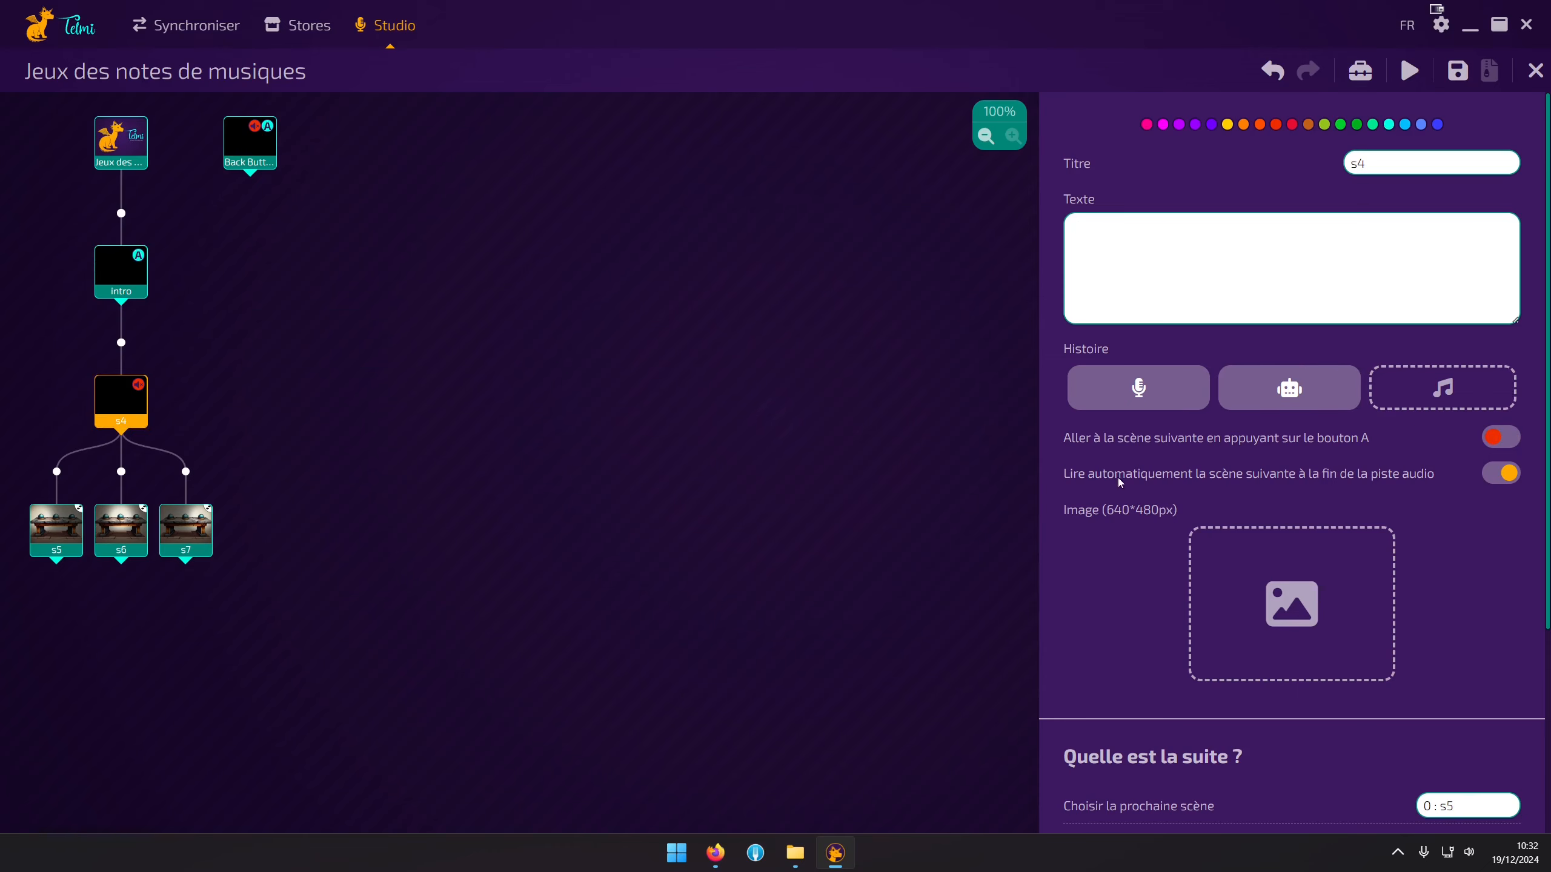
click(60, 539)
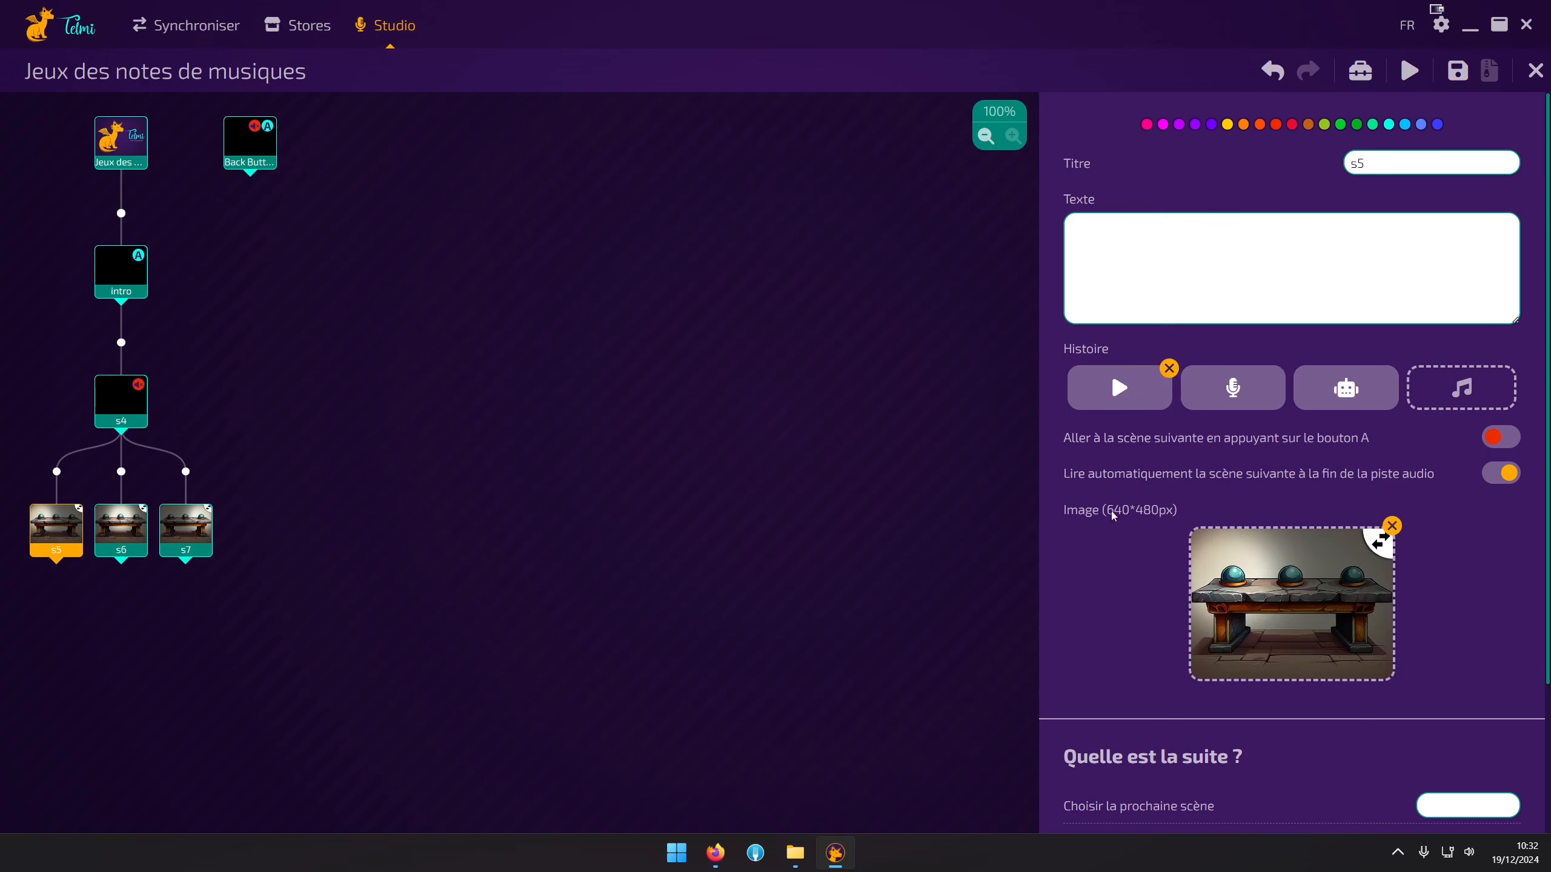
click(1509, 438)
click(130, 546)
click(1501, 482)
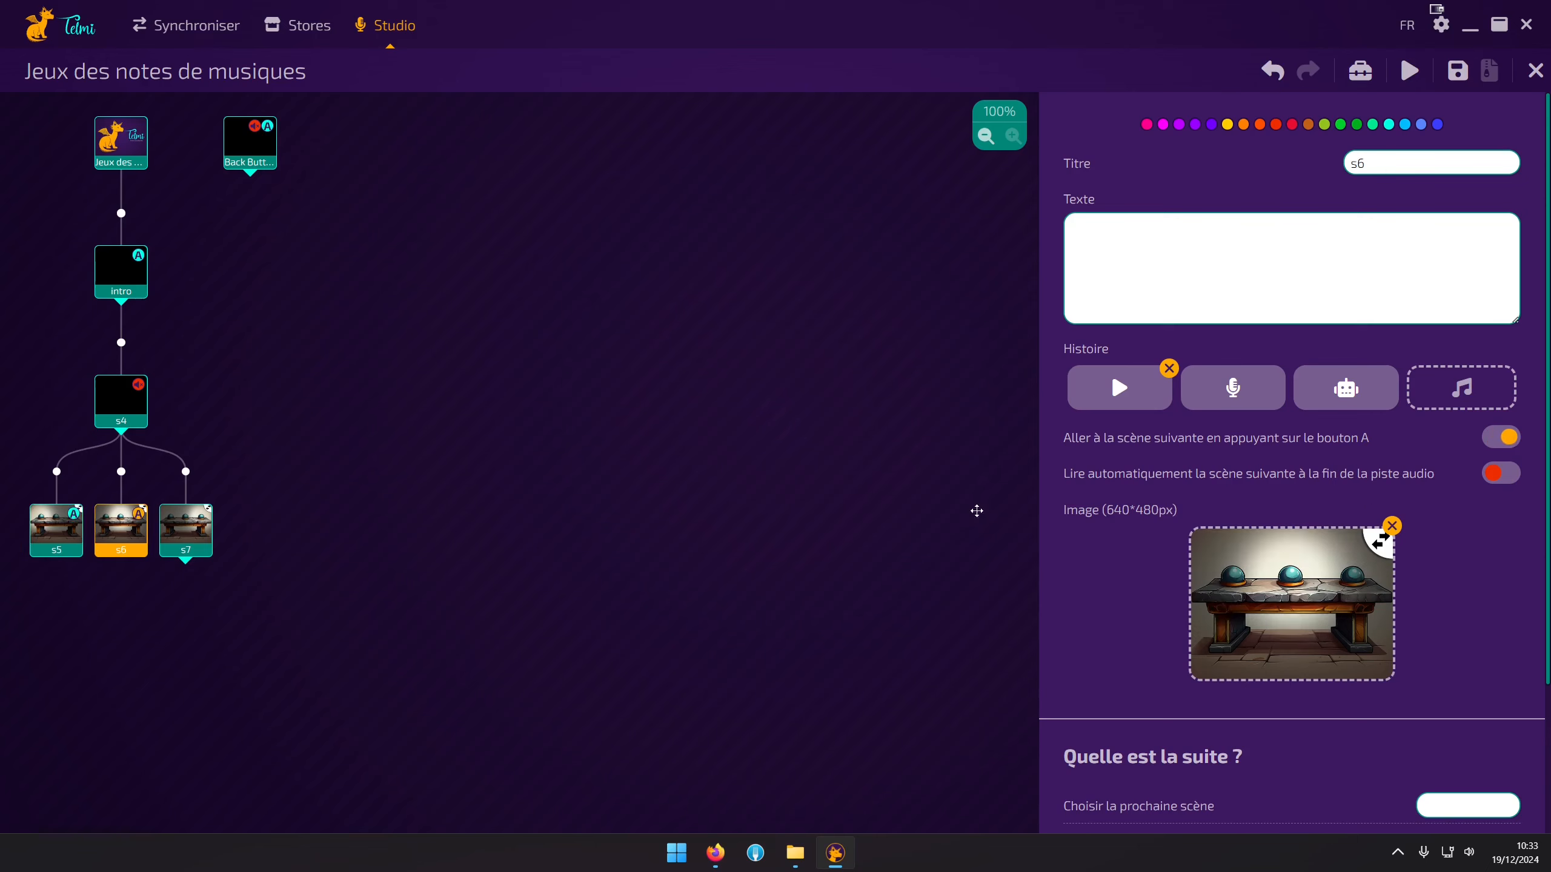
click(190, 542)
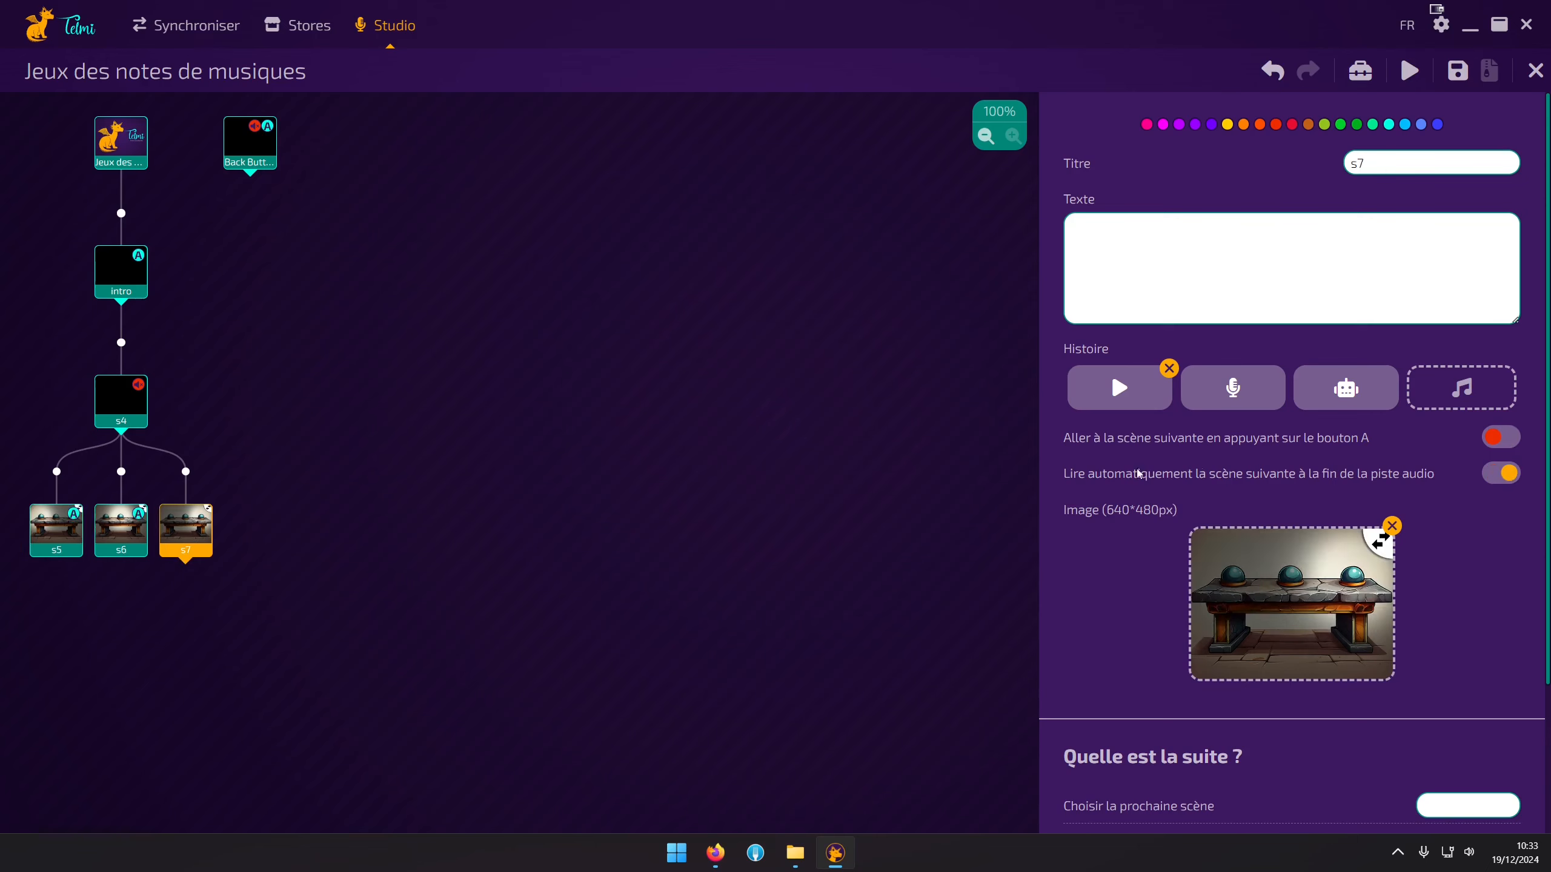
click(1503, 482)
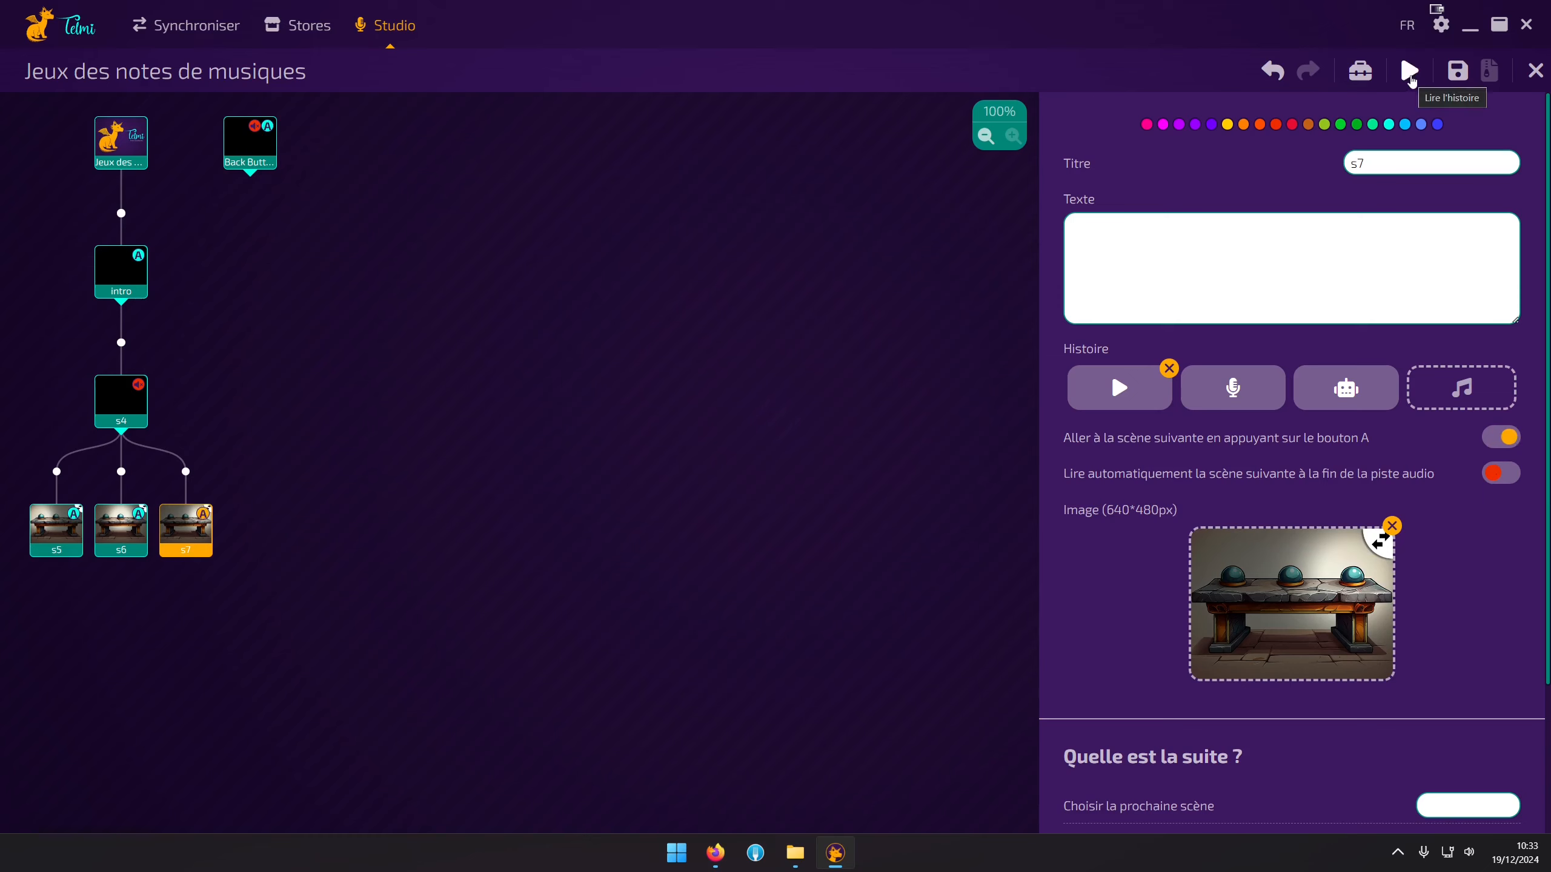
Preview the story by cycling through its three note choices, and play the intro scene's audio
click(1409, 72)
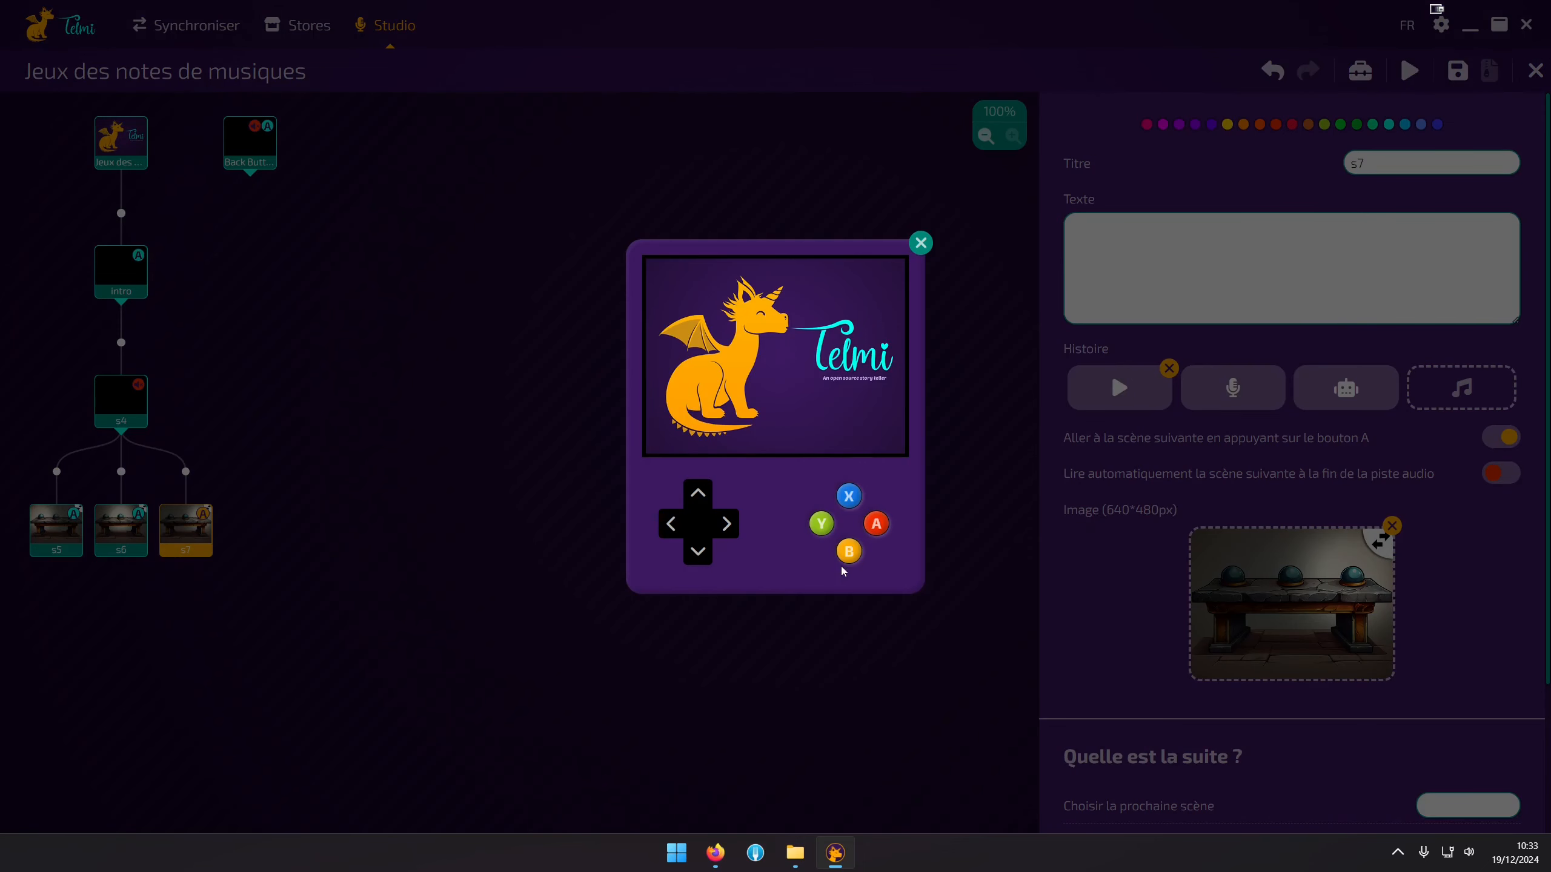
click(852, 553)
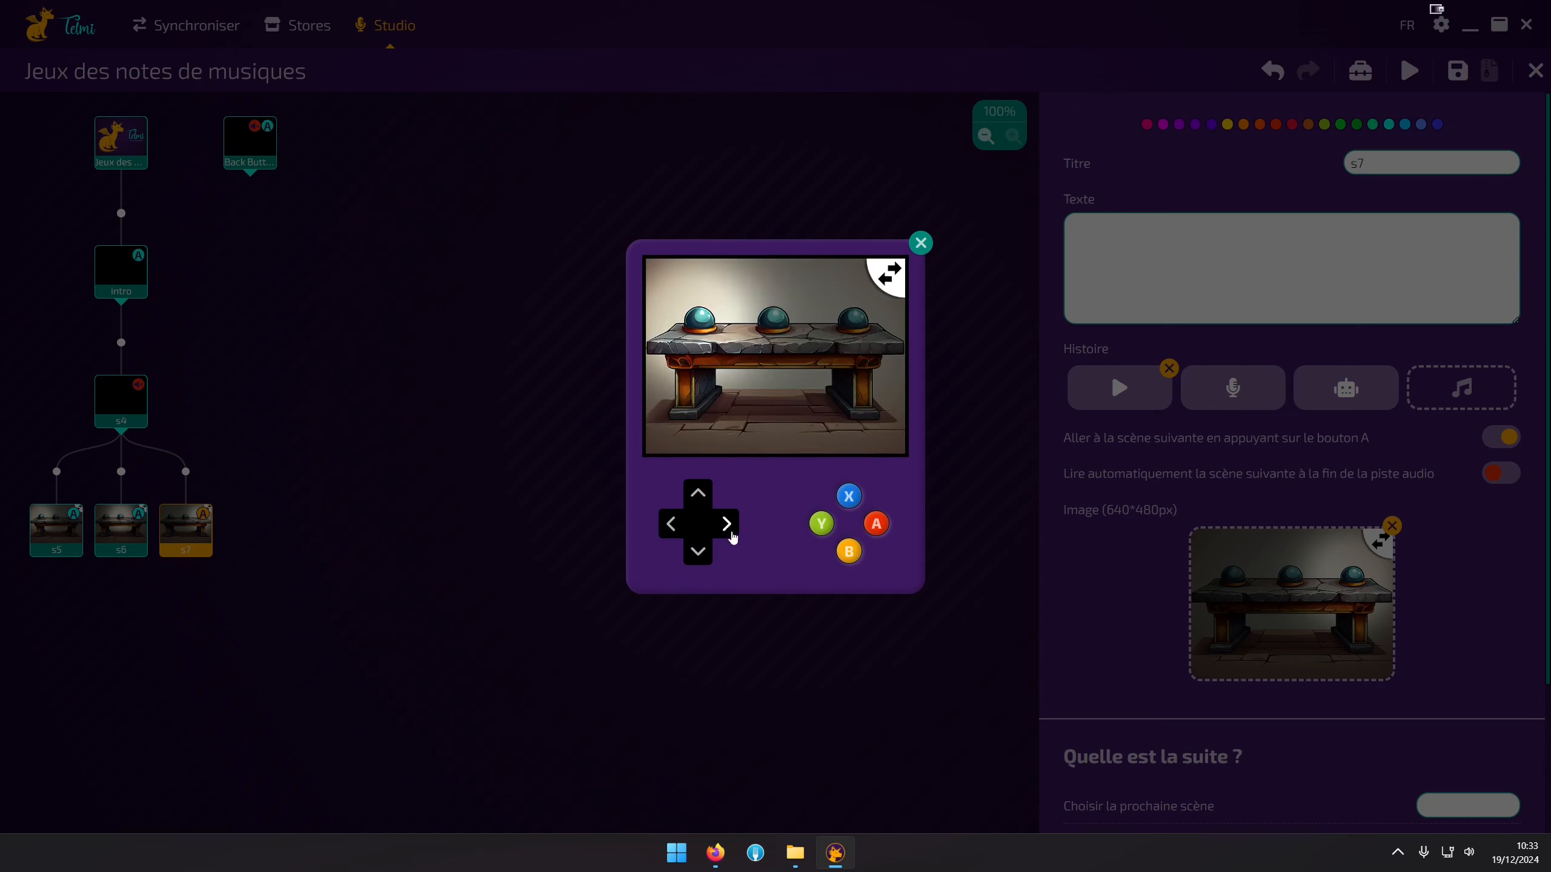
click(732, 535)
click(732, 536)
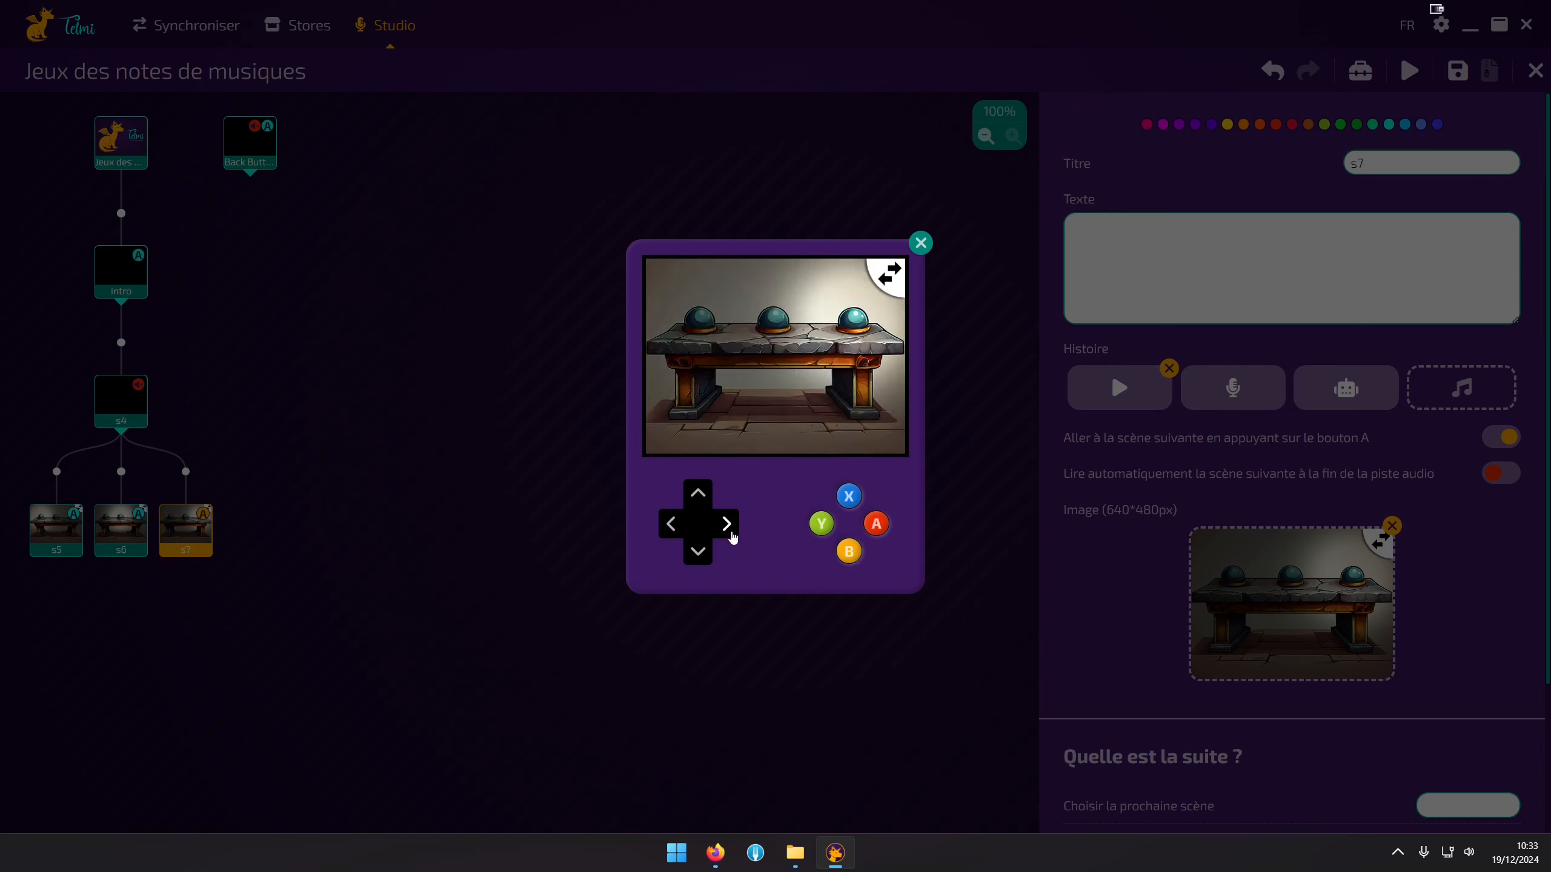
click(732, 536)
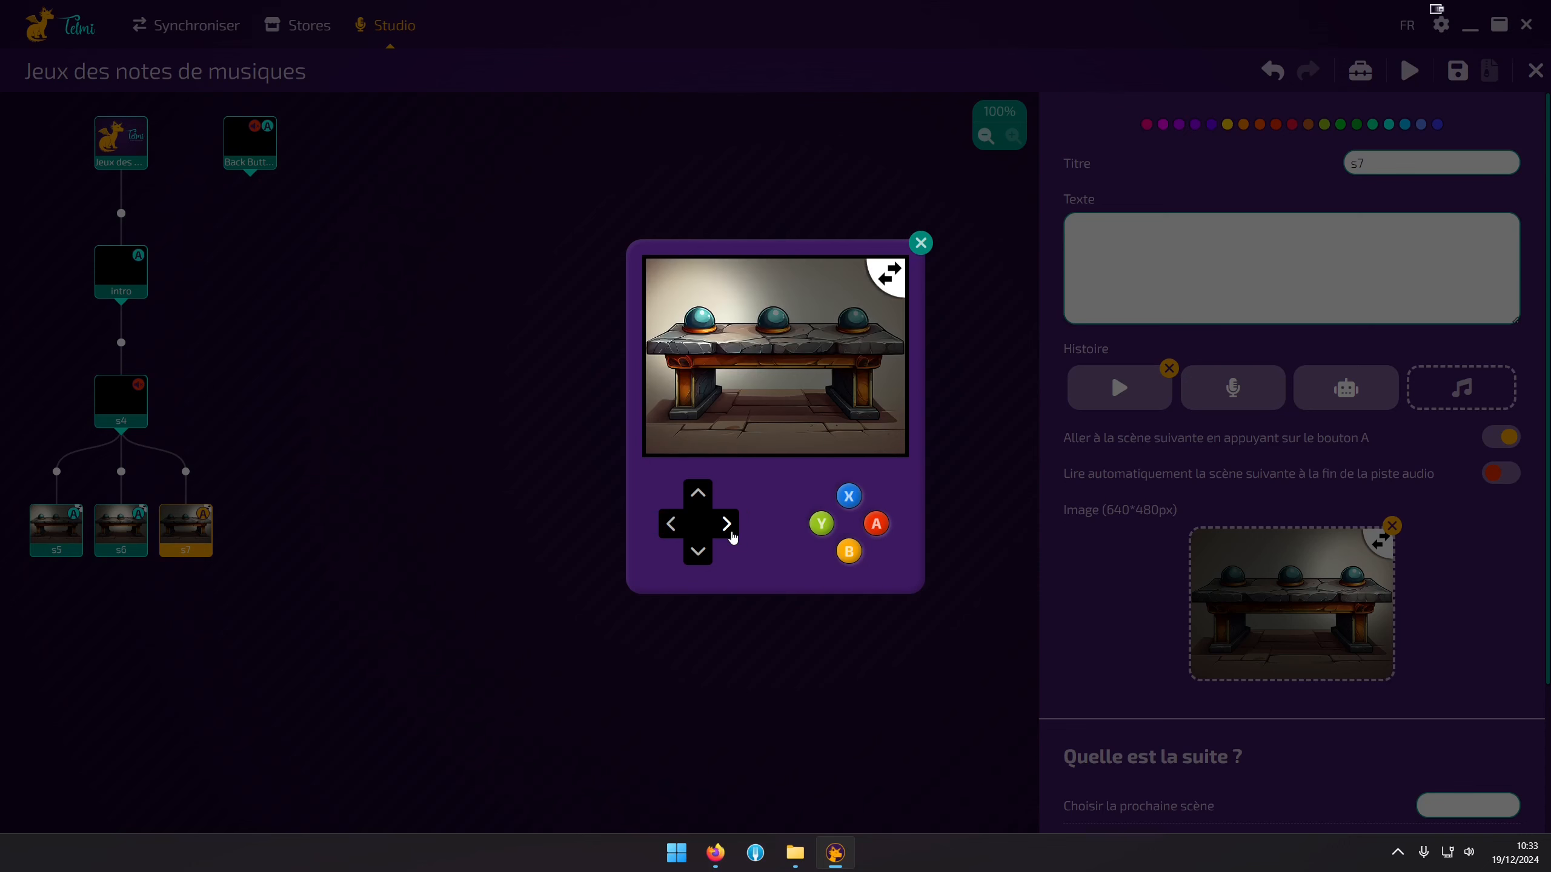
click(731, 535)
click(921, 243)
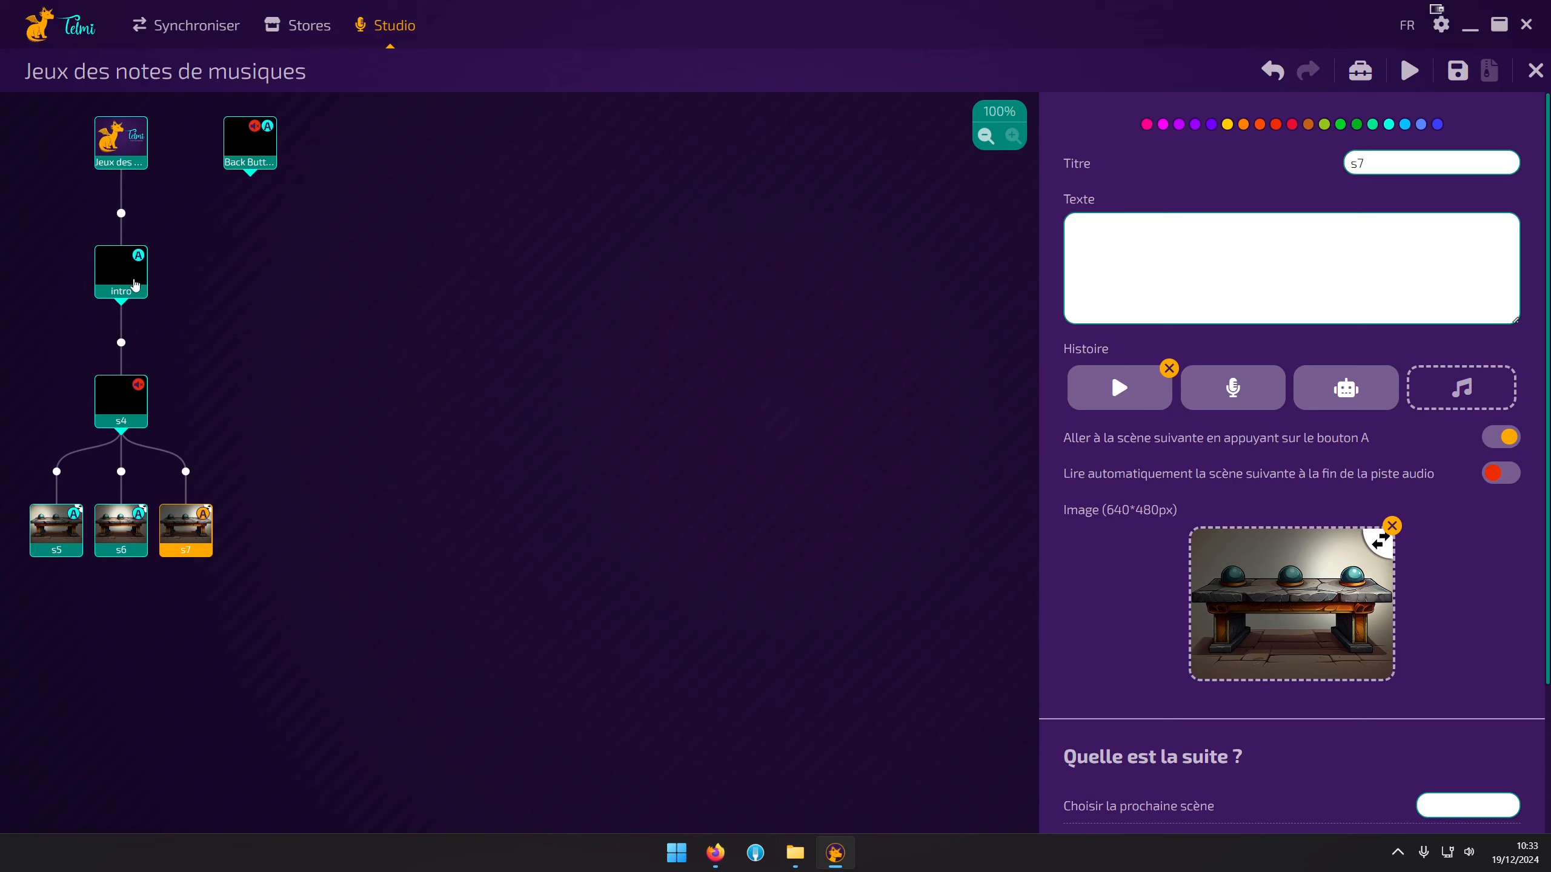
click(126, 288)
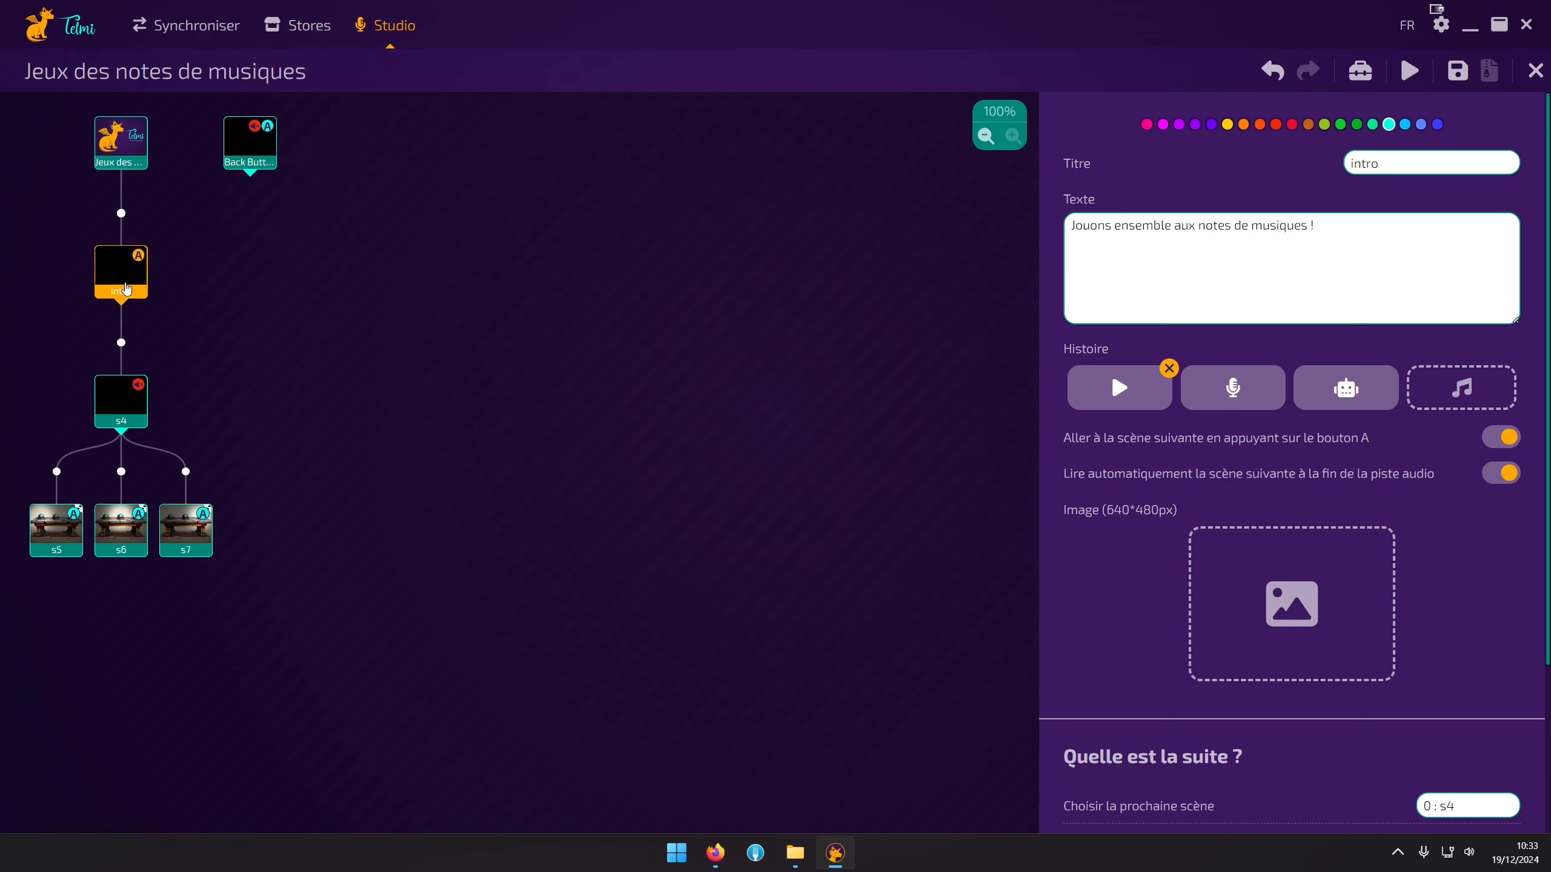
click(1127, 396)
Add a new scene as the continuation of scene s5
click(56, 528)
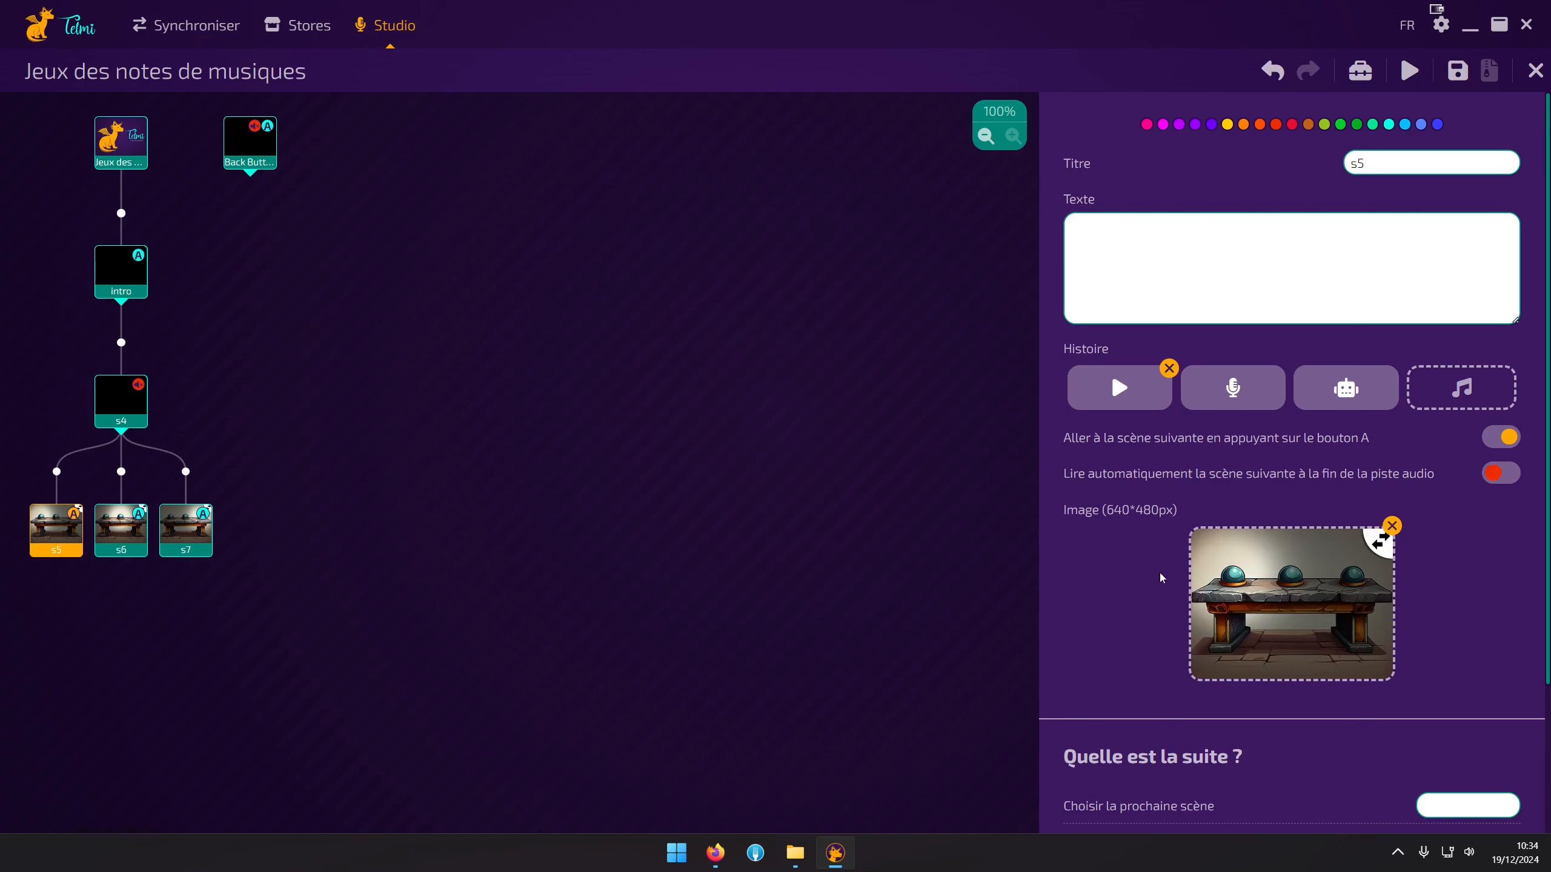
scroll(1177, 586, down, 3)
click(1353, 785)
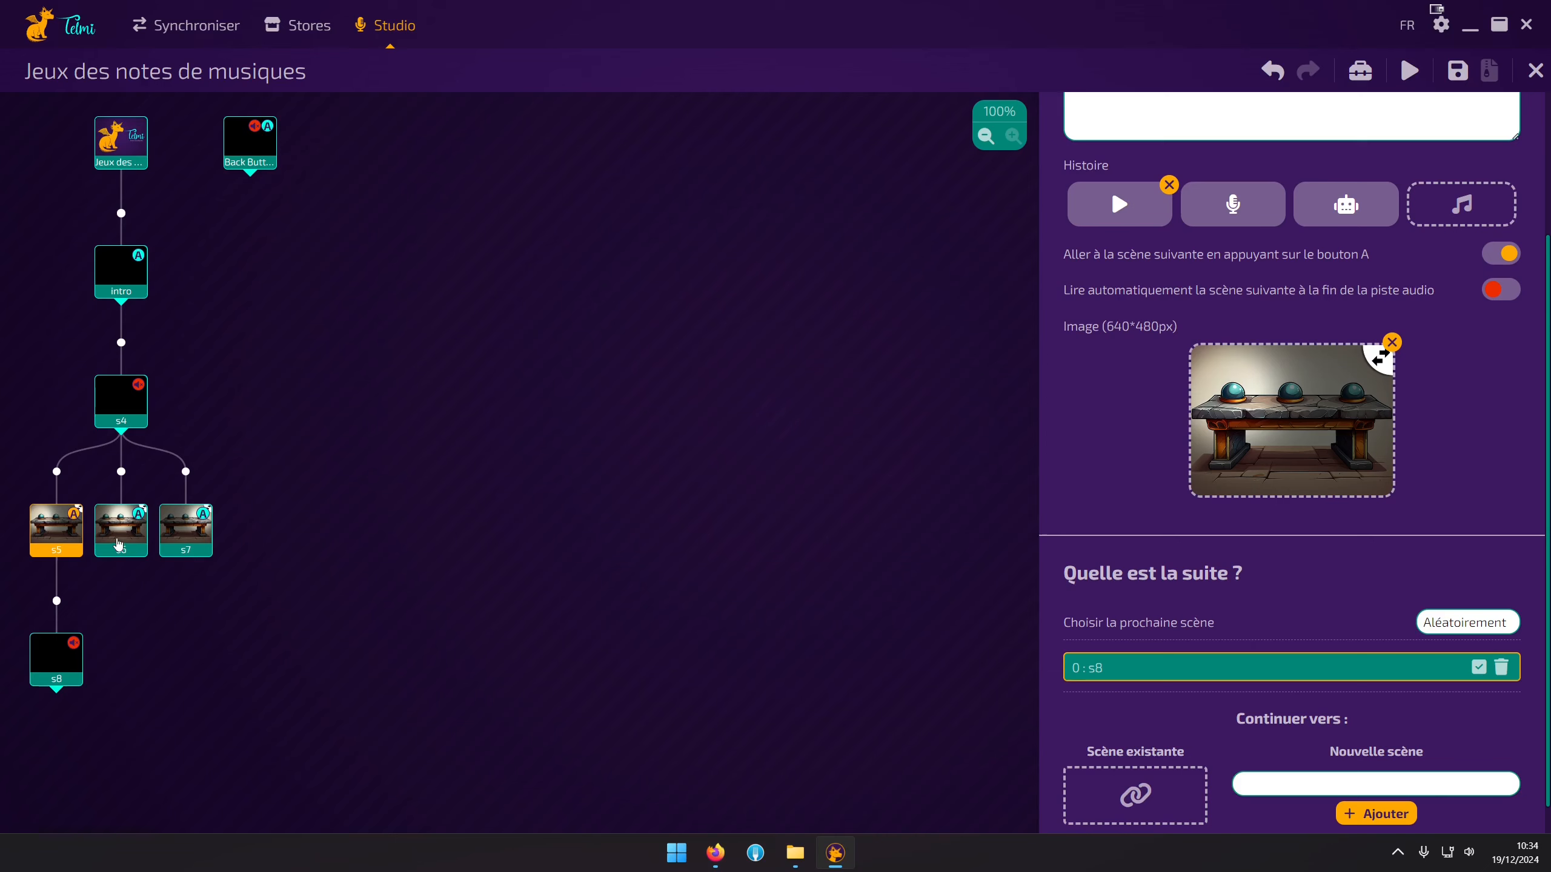
Link scenes s6 and s7 to the existing scene s8 as their continuation
click(121, 546)
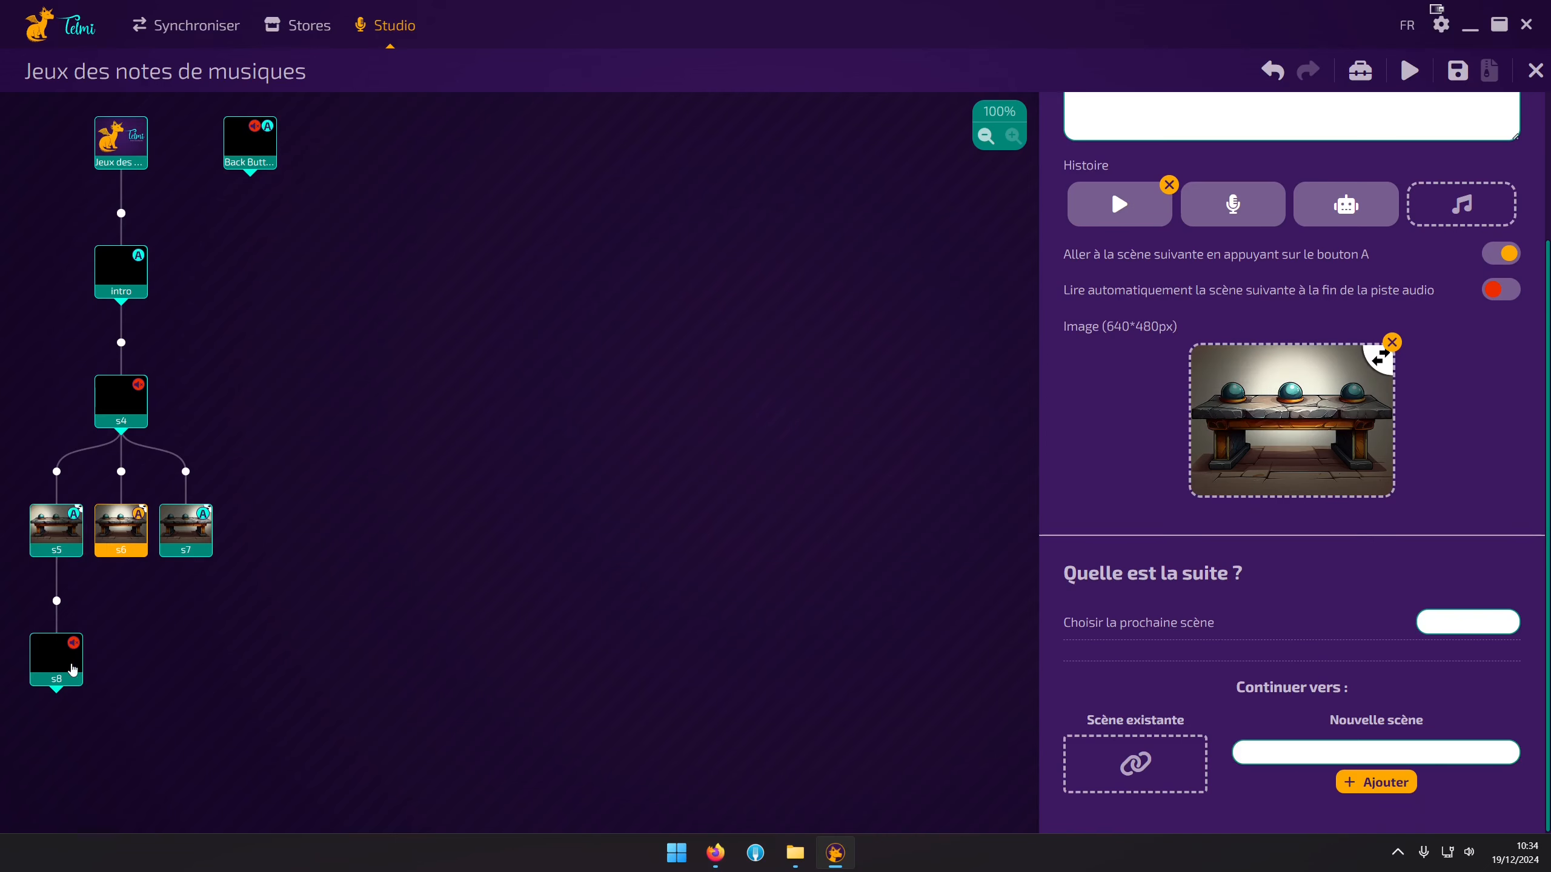
drag(74, 668, 1128, 772)
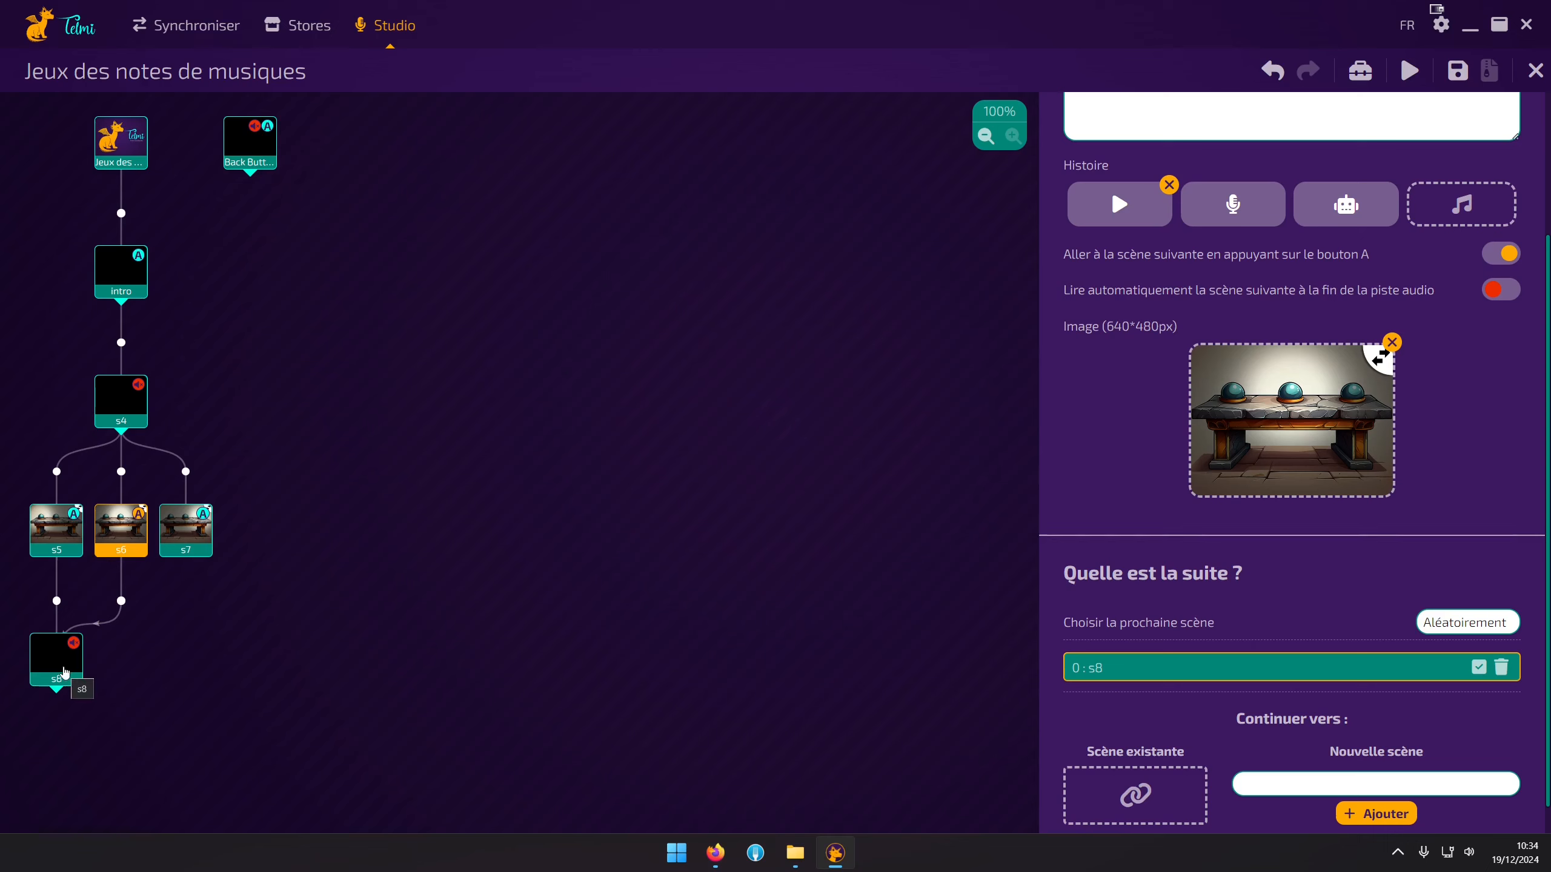
click(181, 555)
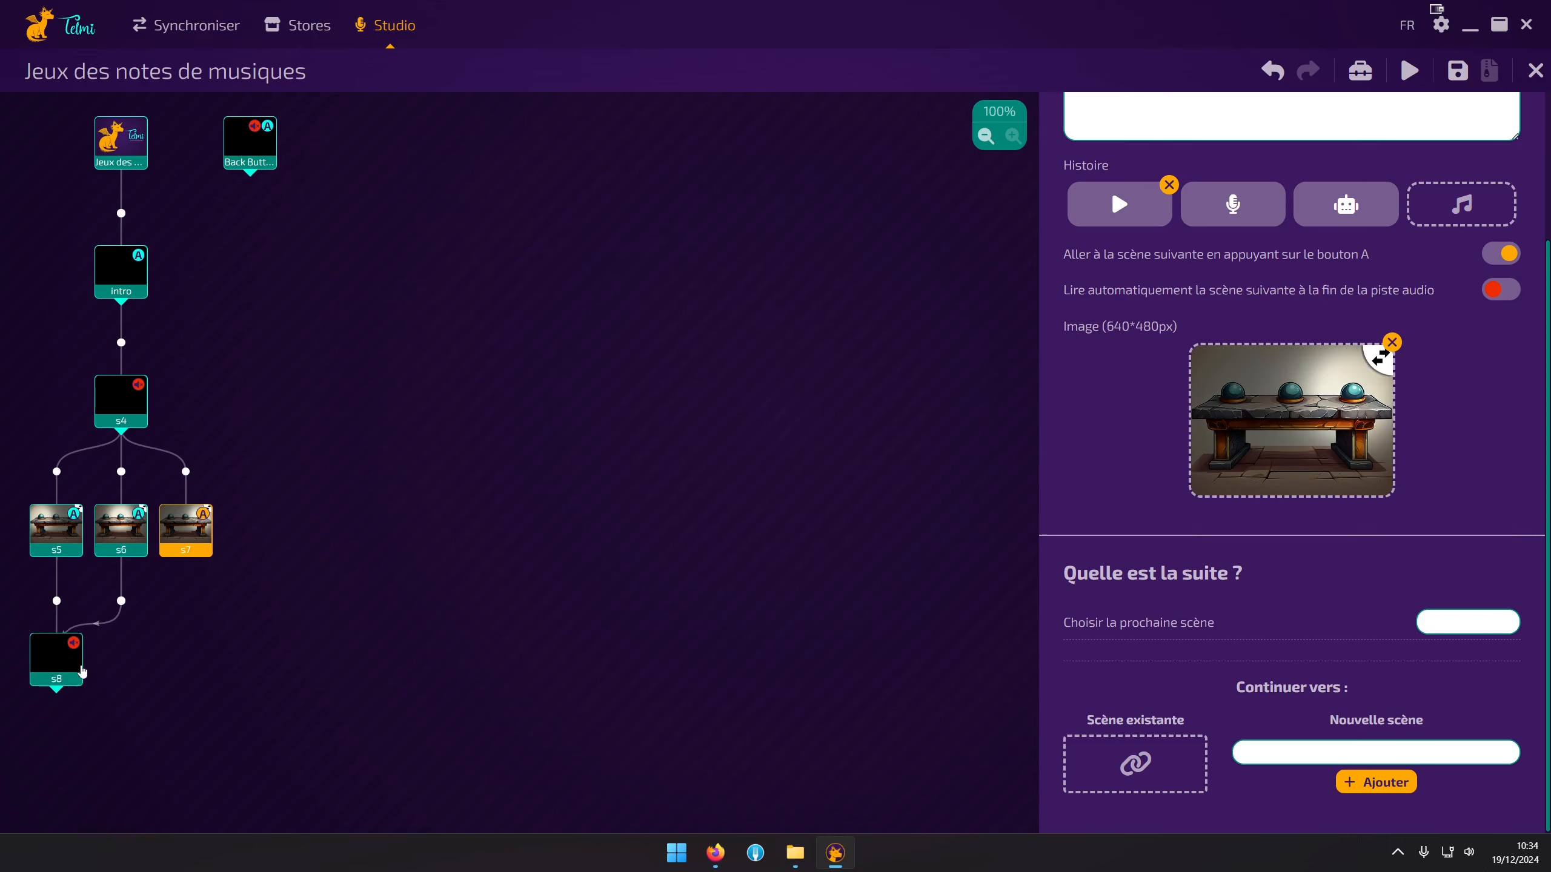
drag(56, 666, 1122, 779)
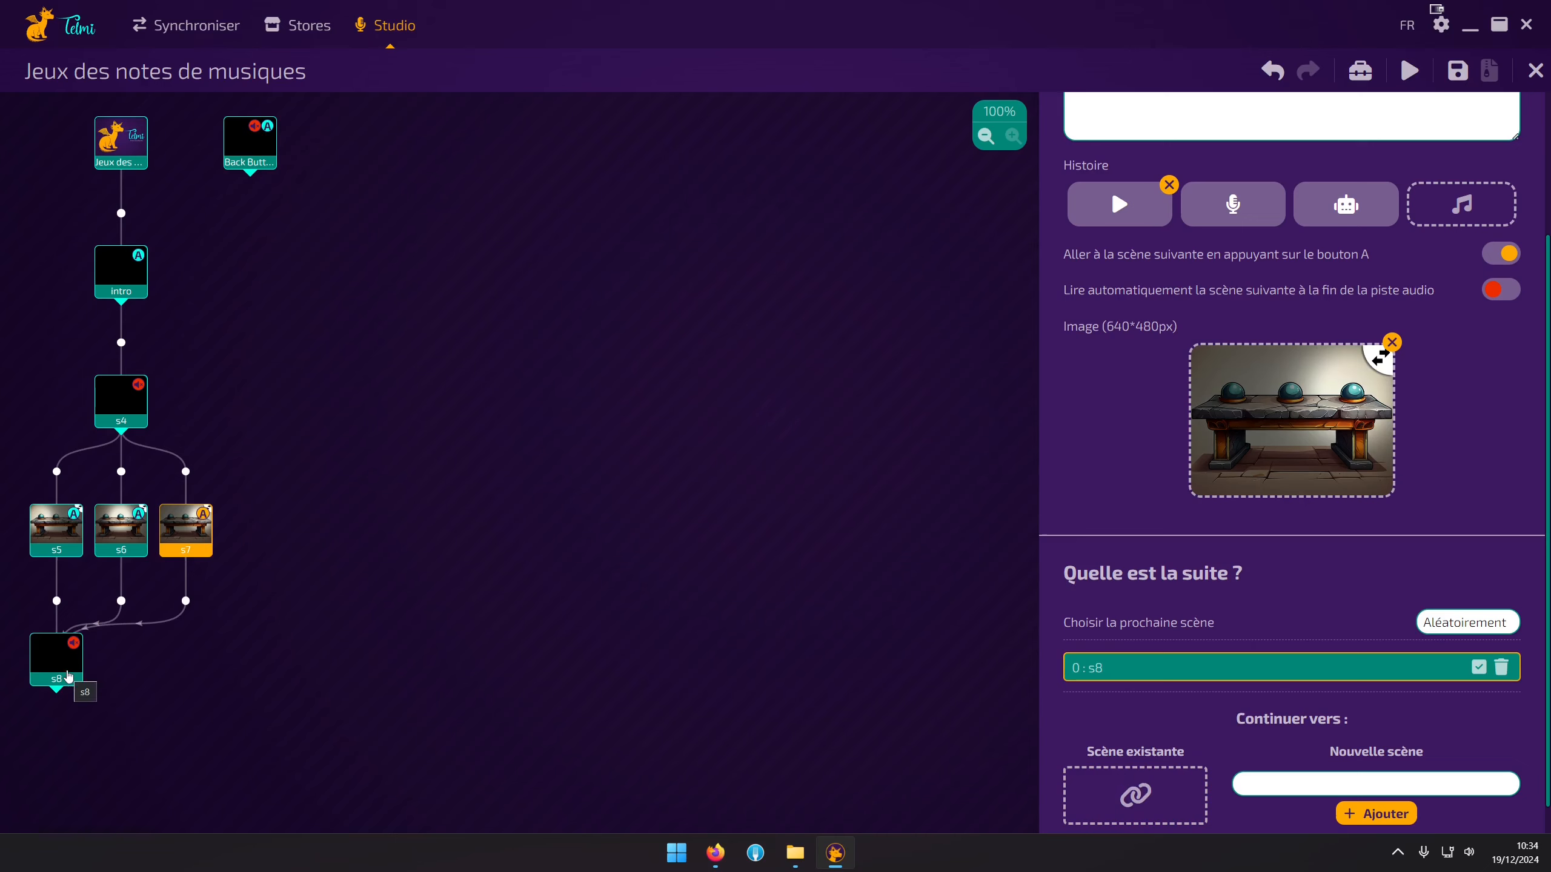
click(68, 677)
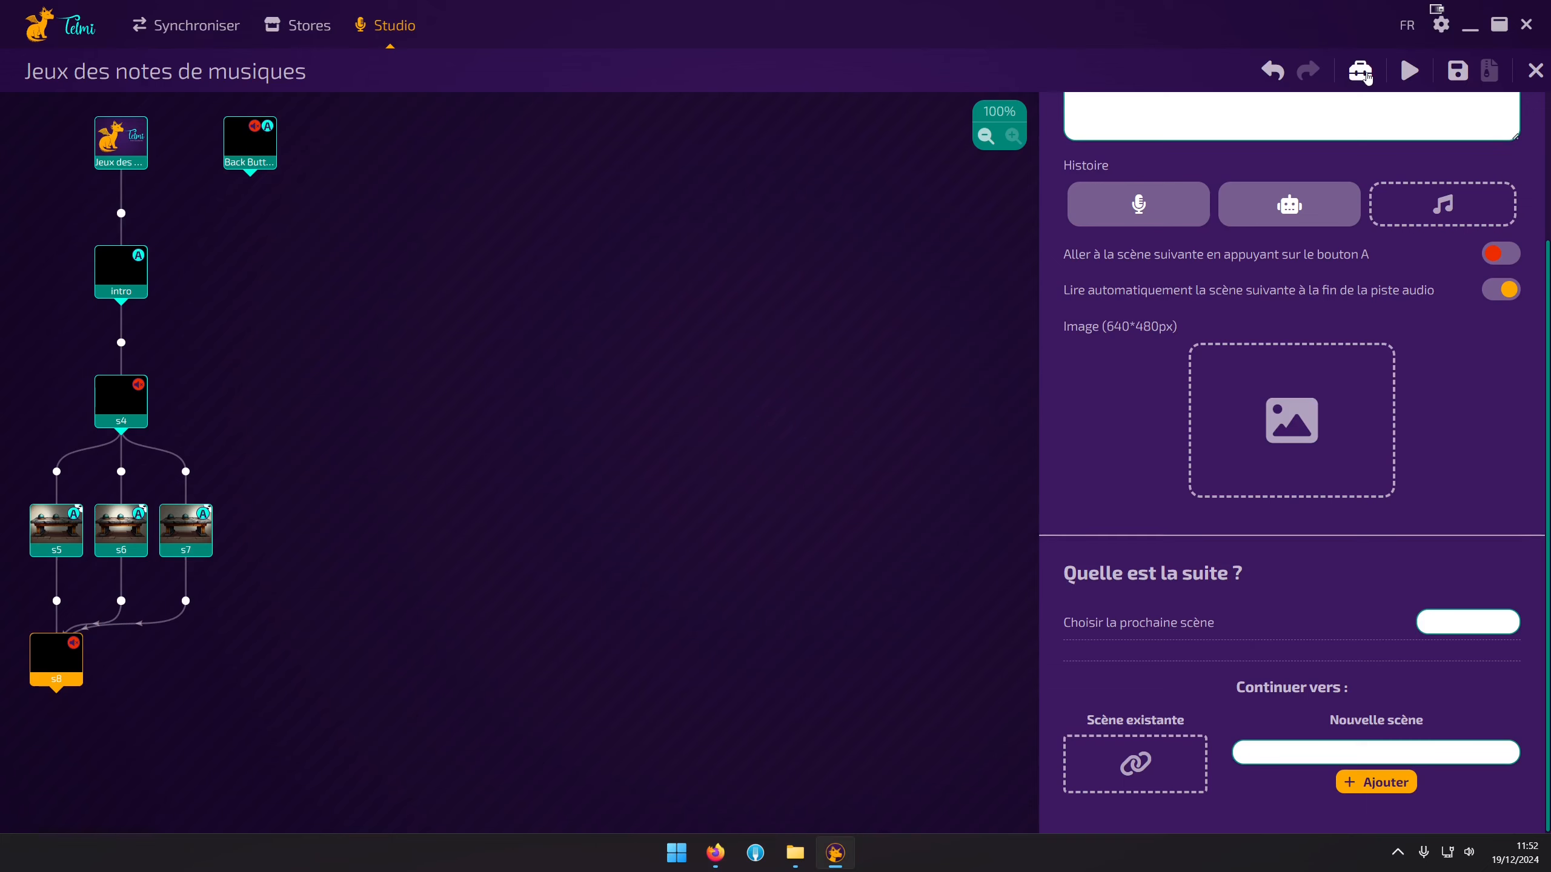
Add an inventory object named "boucle" with a maximum number of 3, choosing its display option
click(1366, 74)
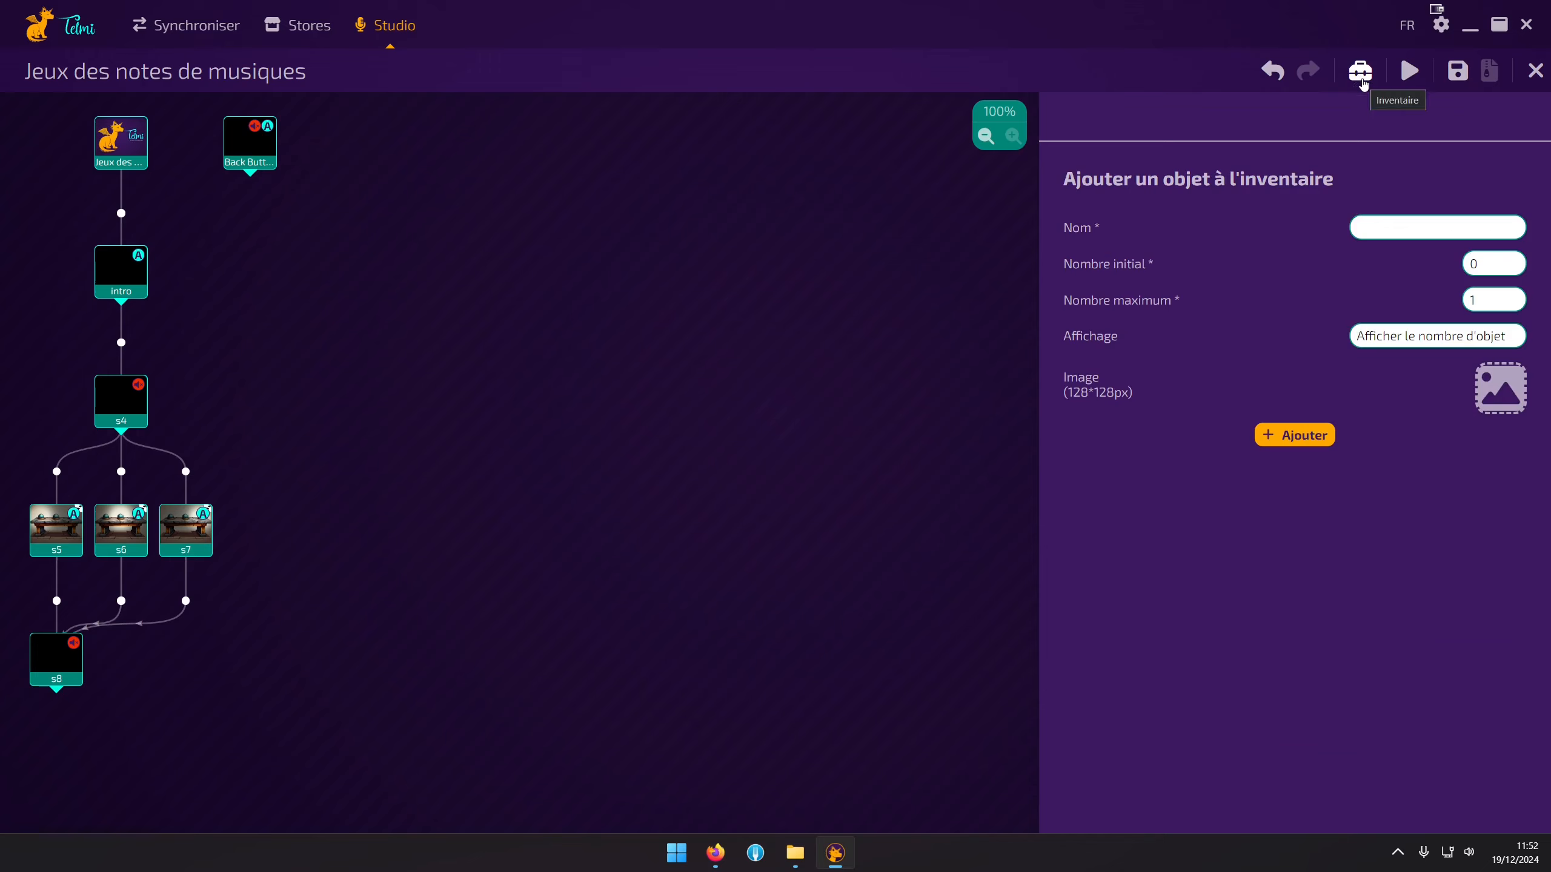
click(1376, 223)
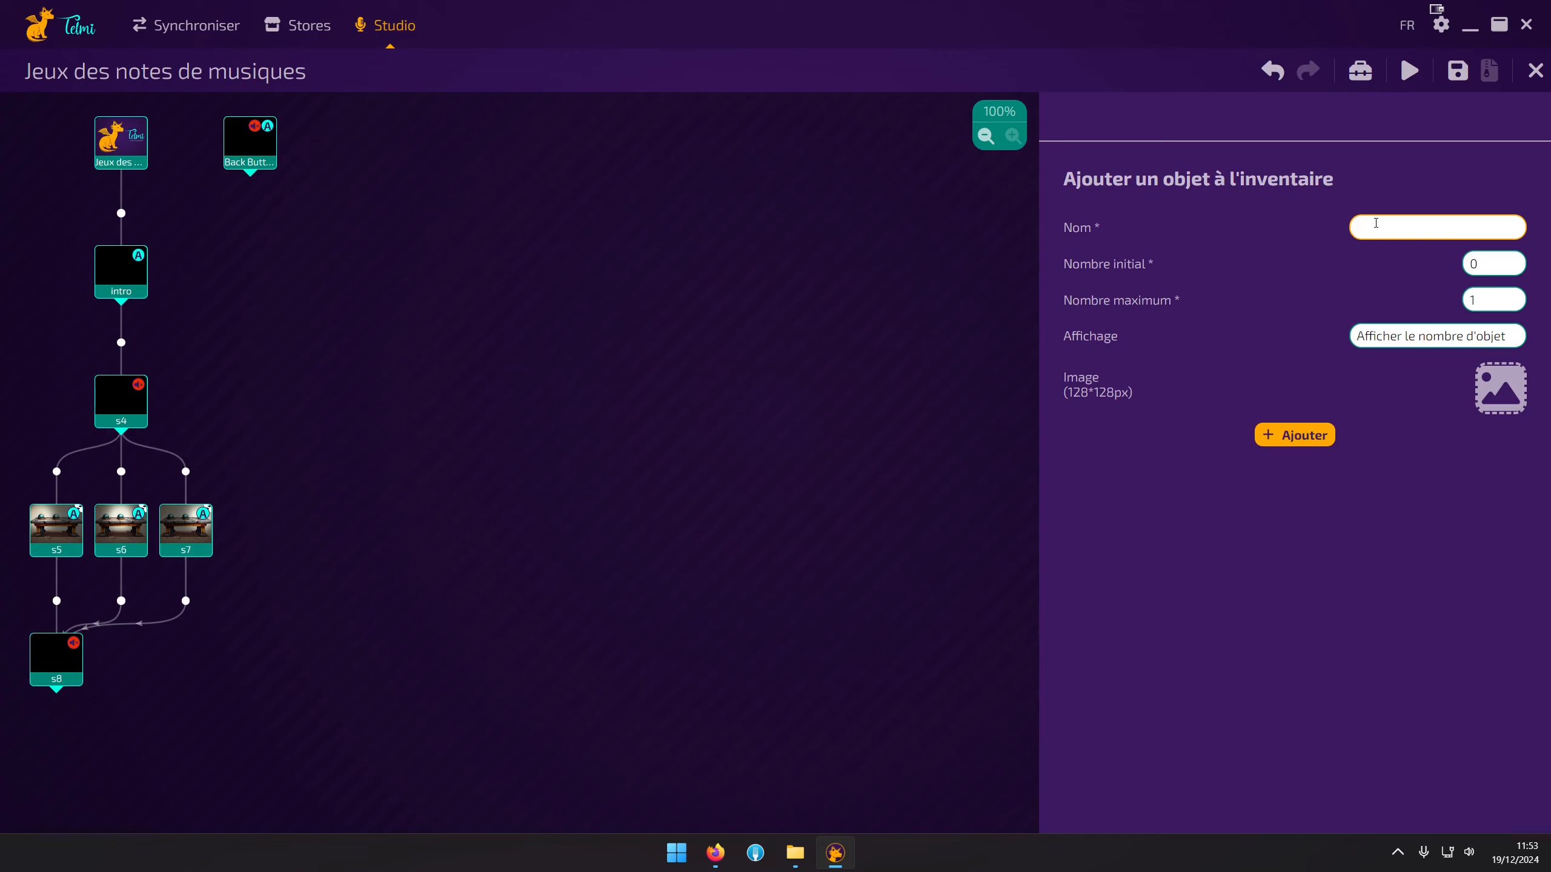
text(boucle)
click(1513, 296)
click(1513, 297)
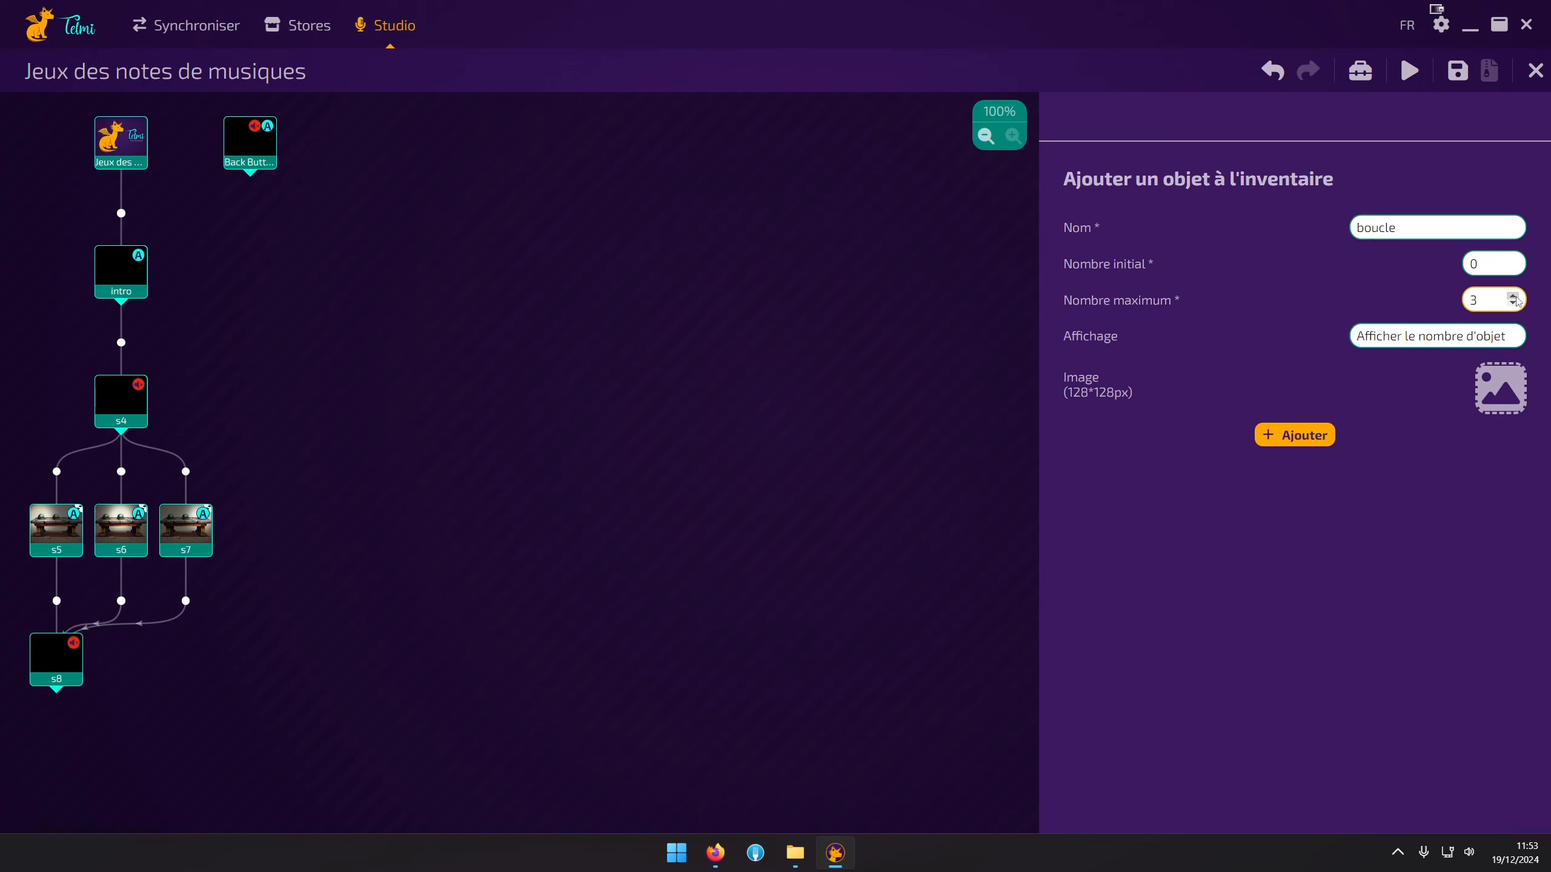
click(1427, 339)
click(1417, 390)
click(1293, 436)
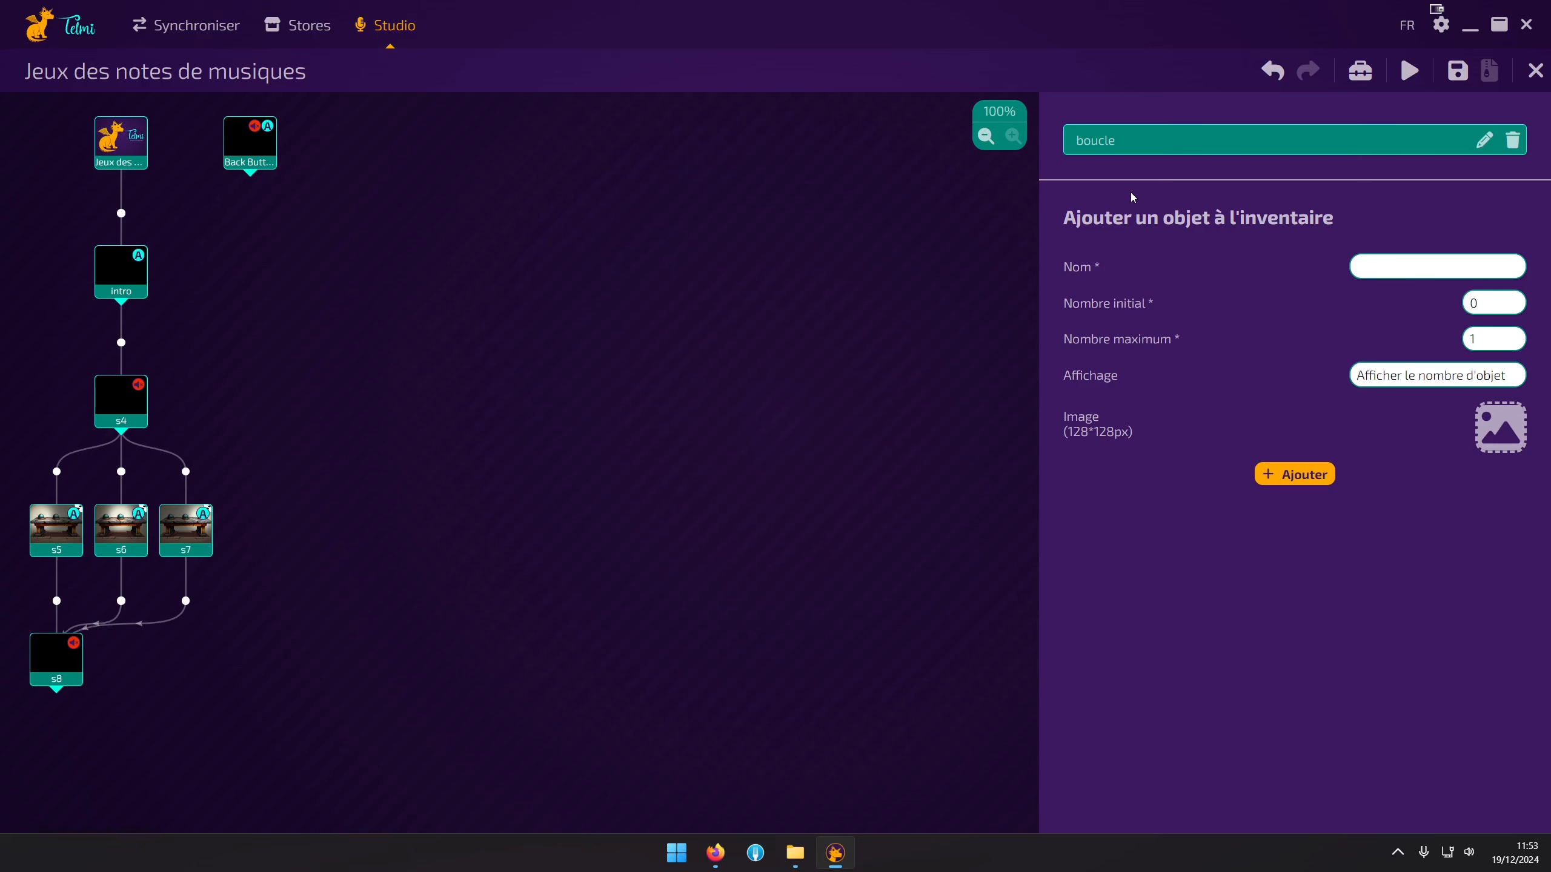
Add an inventory update to the intro scene that sets "boucle" = 0
click(1370, 83)
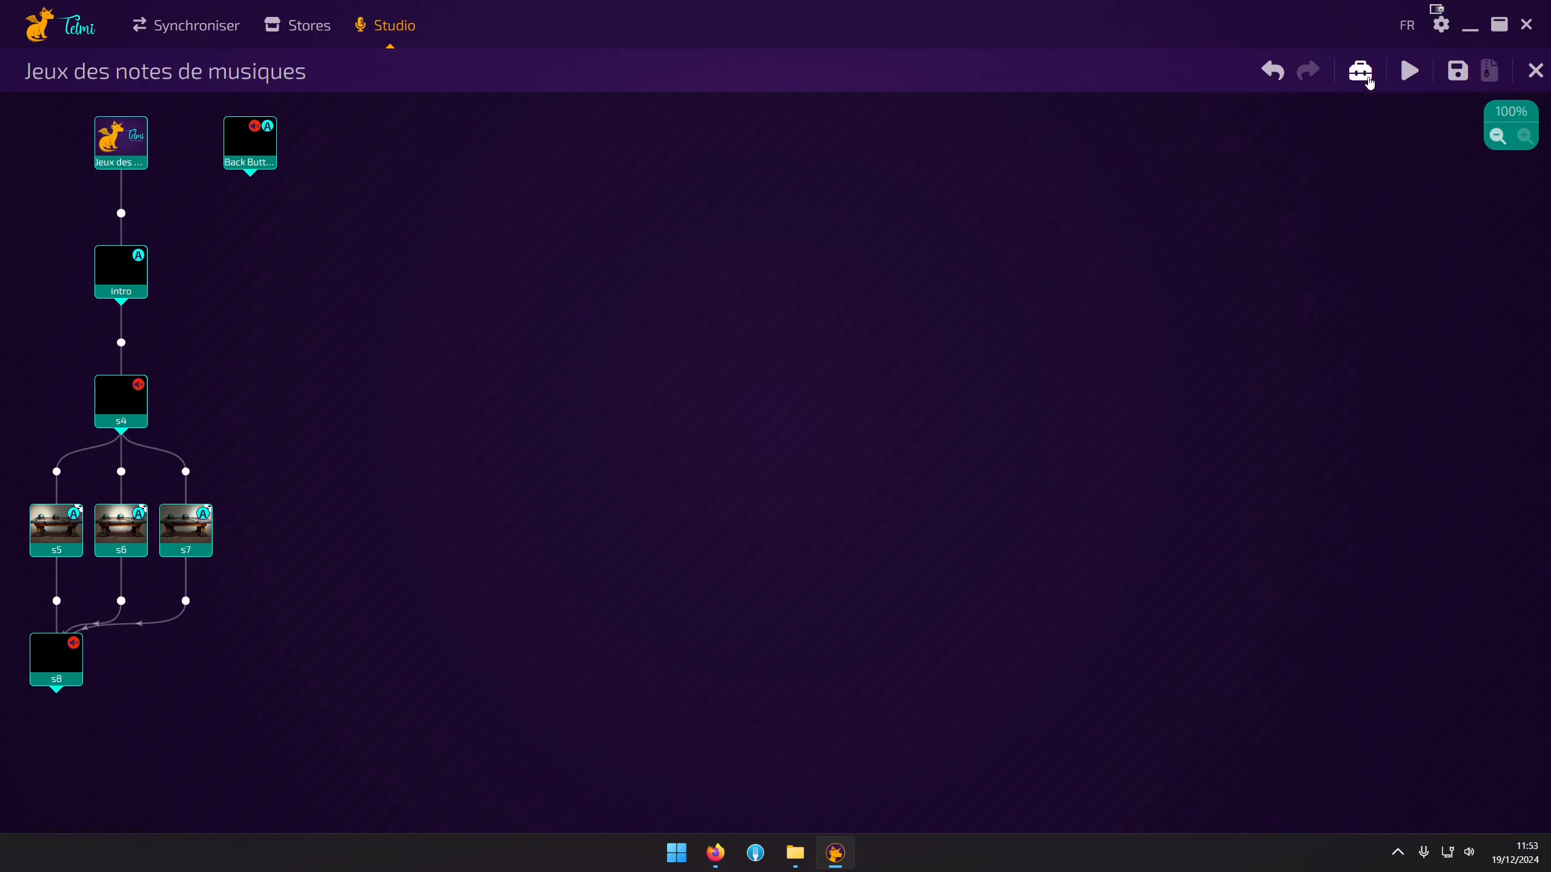
click(119, 291)
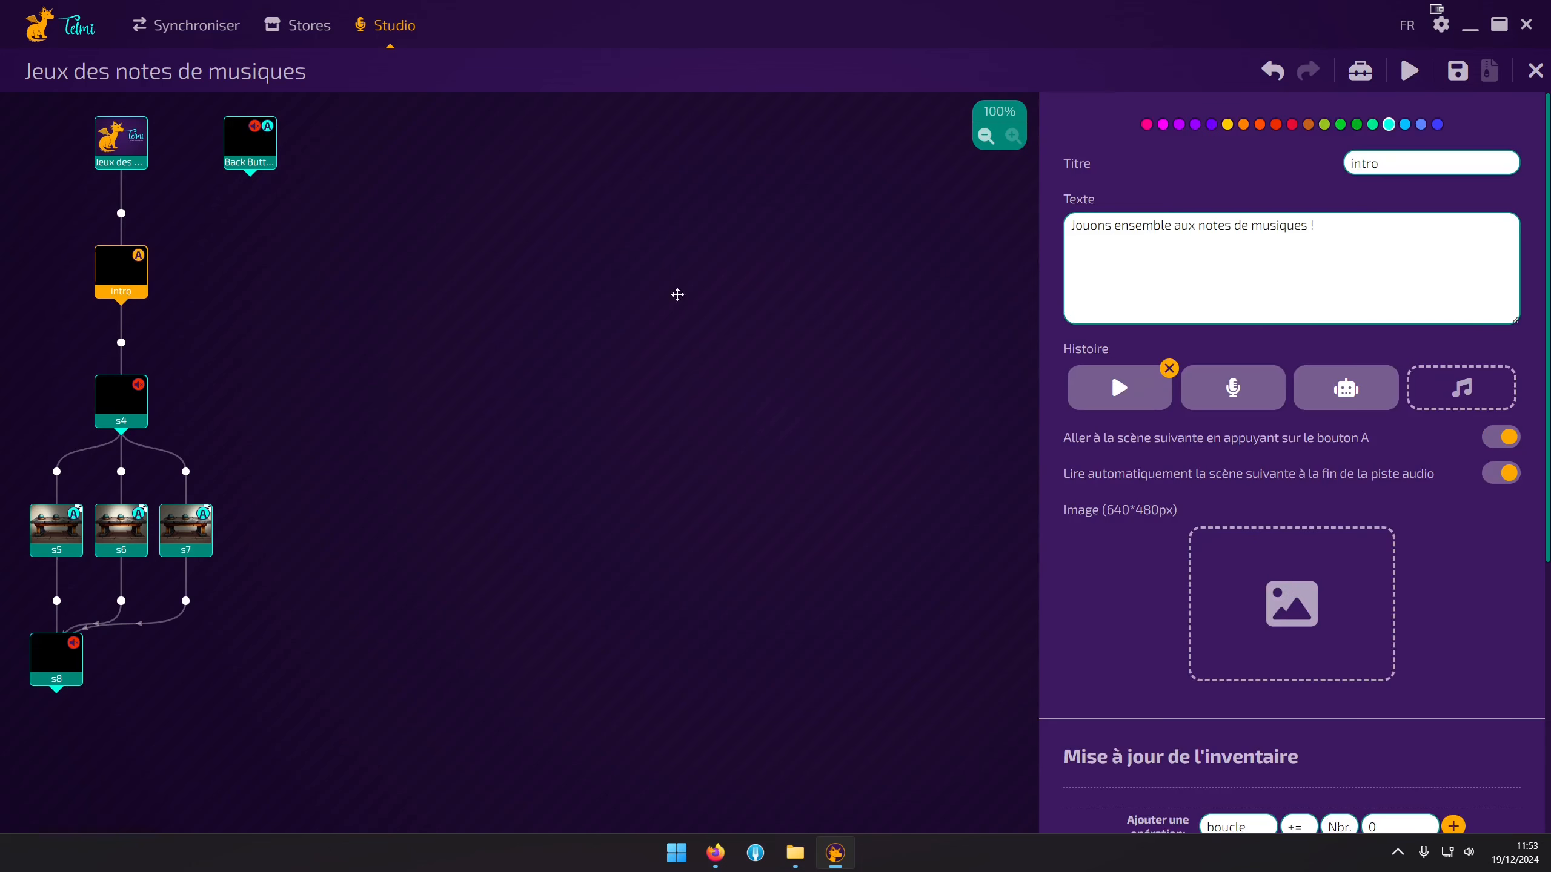
scroll(1239, 529, down, 4)
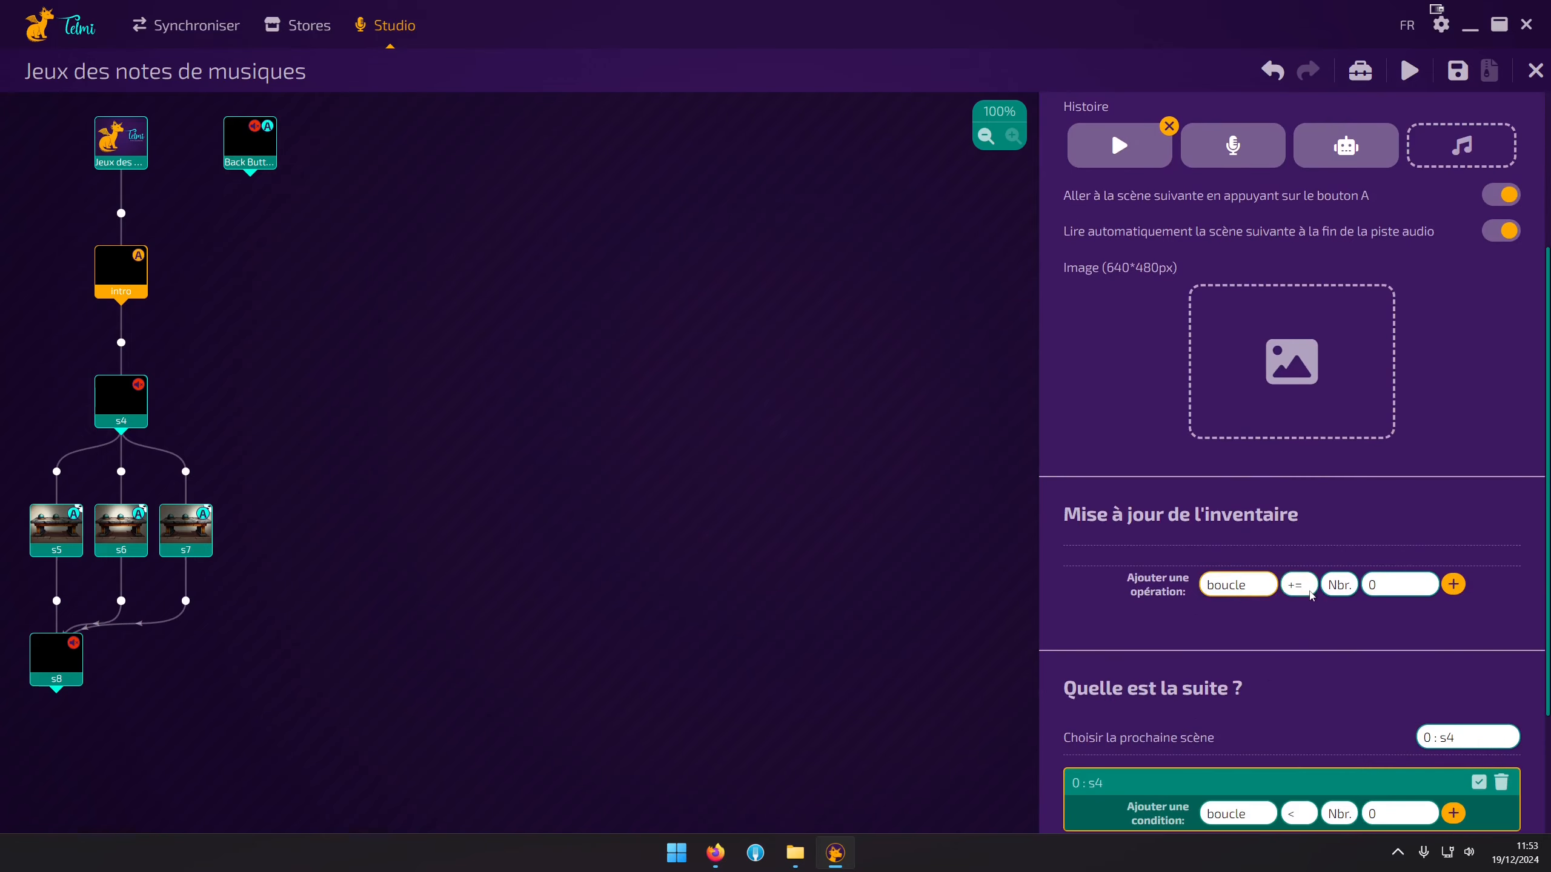
click(1298, 584)
click(1299, 630)
click(1454, 584)
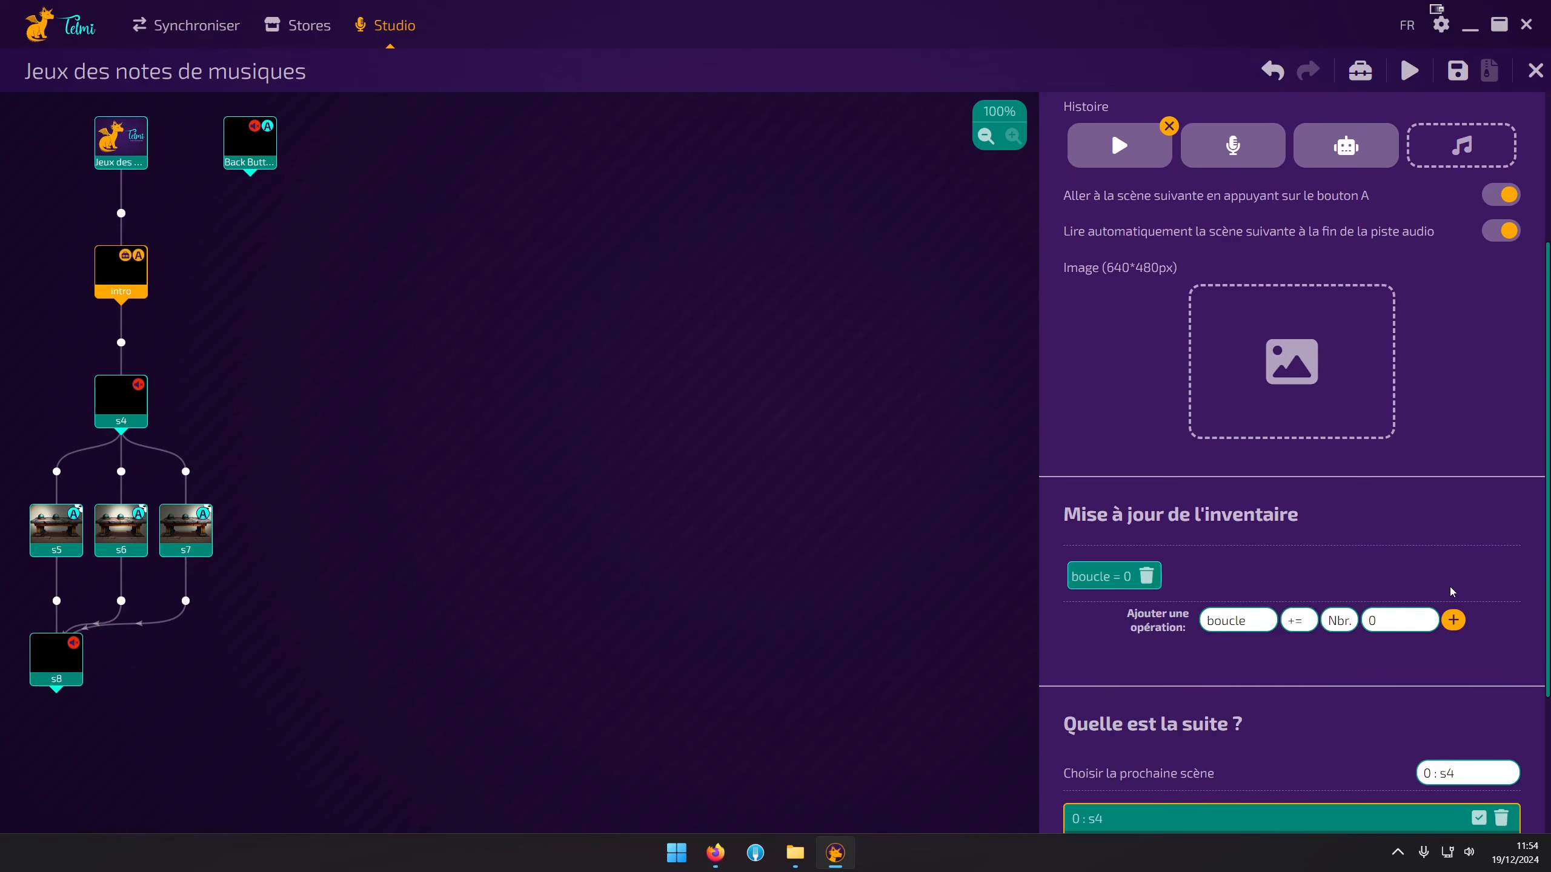
mouse_move(127, 264)
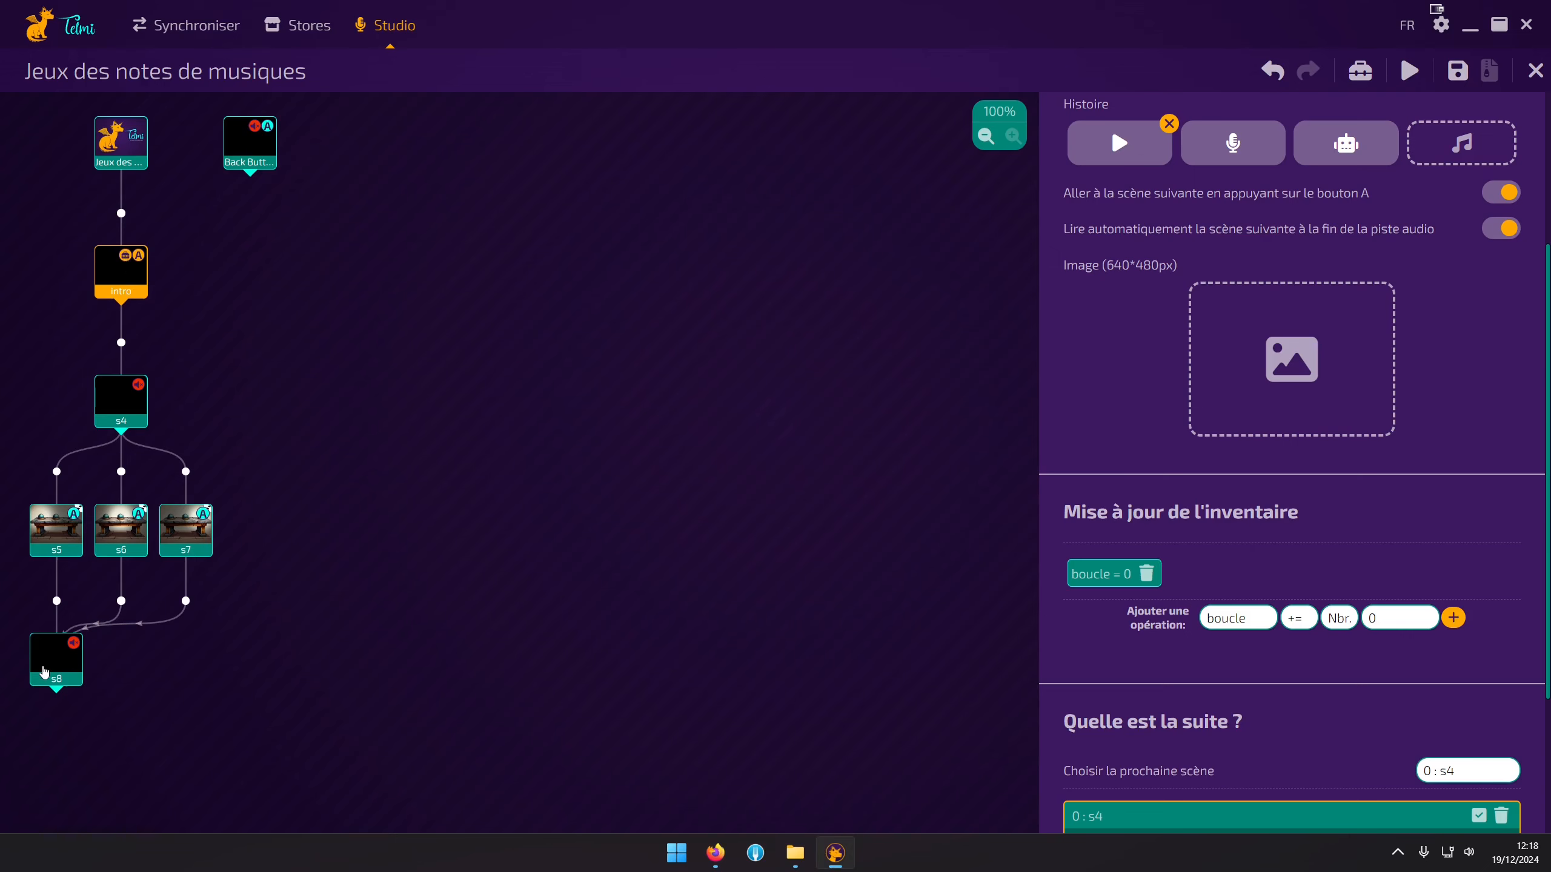
Add two new scenes as possible continuations of scene s8
click(44, 672)
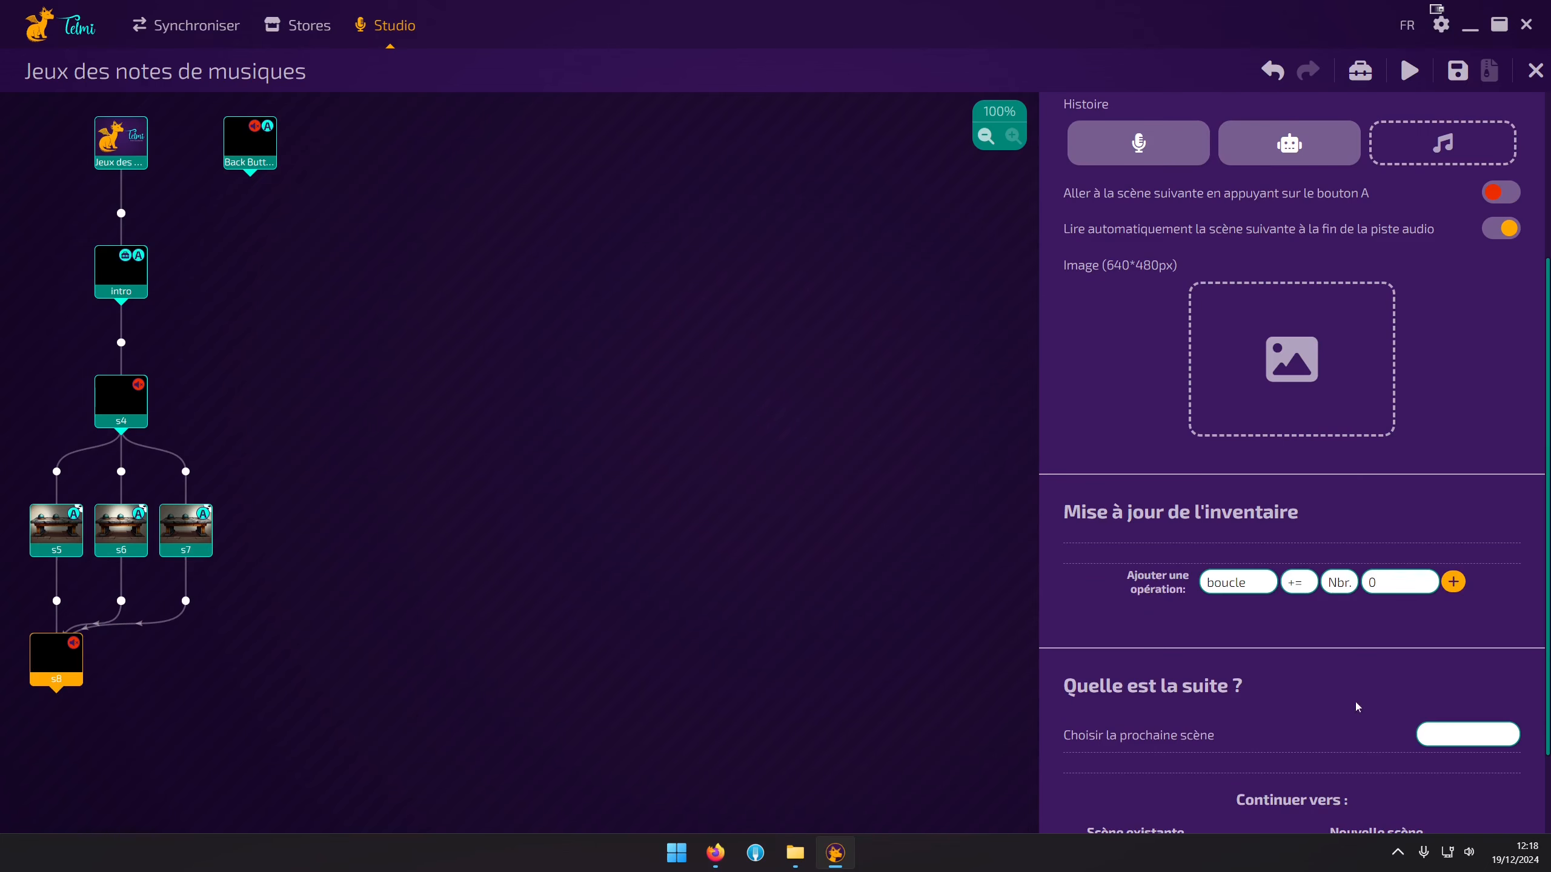
scroll(1359, 715, down, 2)
click(1375, 791)
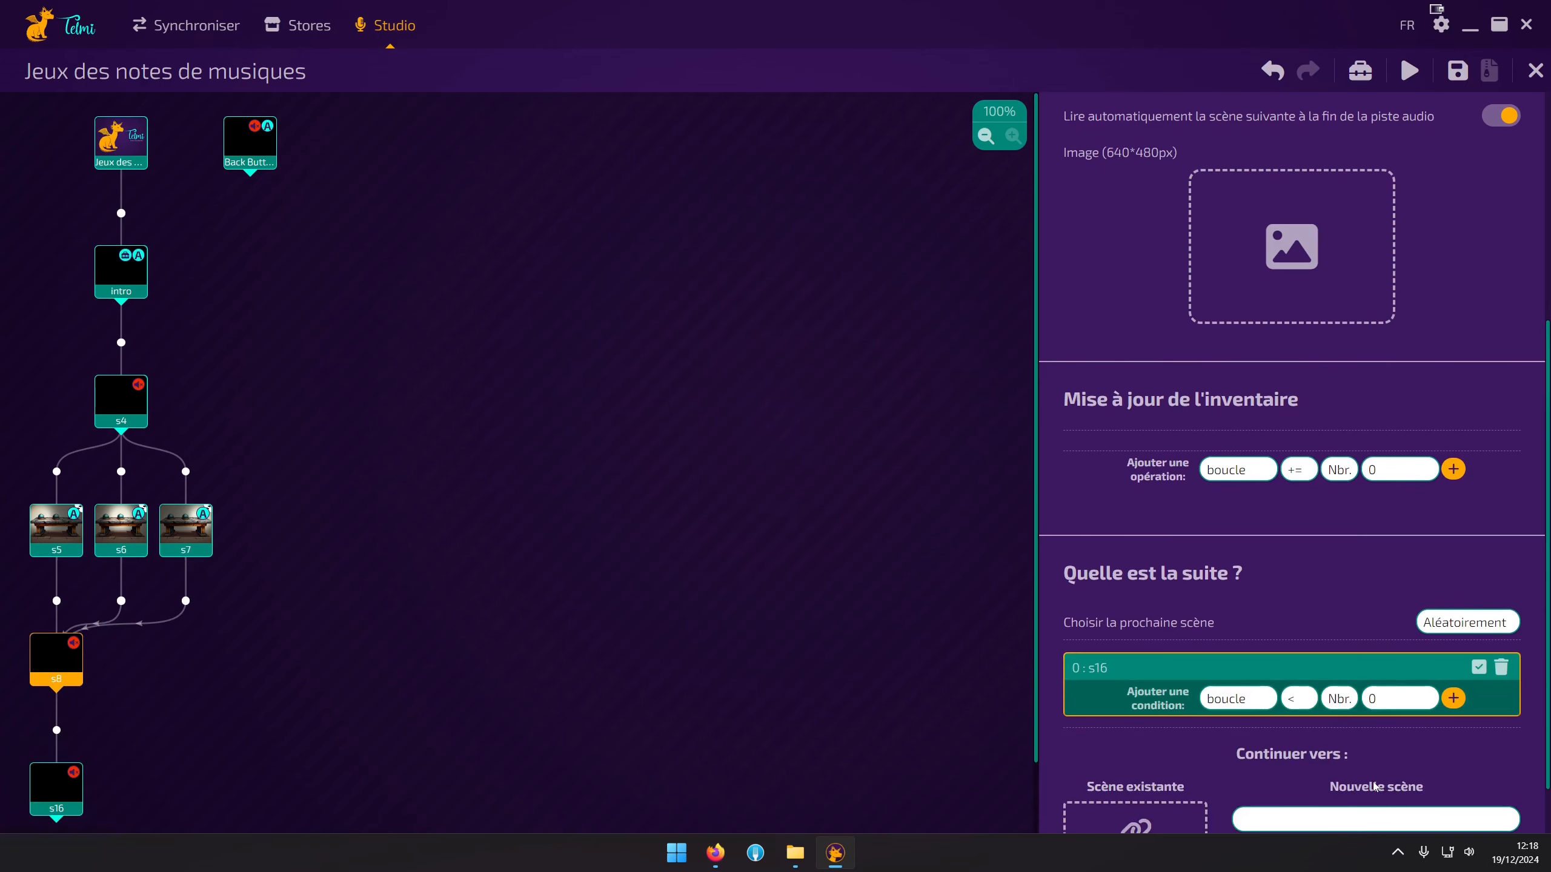
scroll(1382, 794, down, 1)
click(1380, 784)
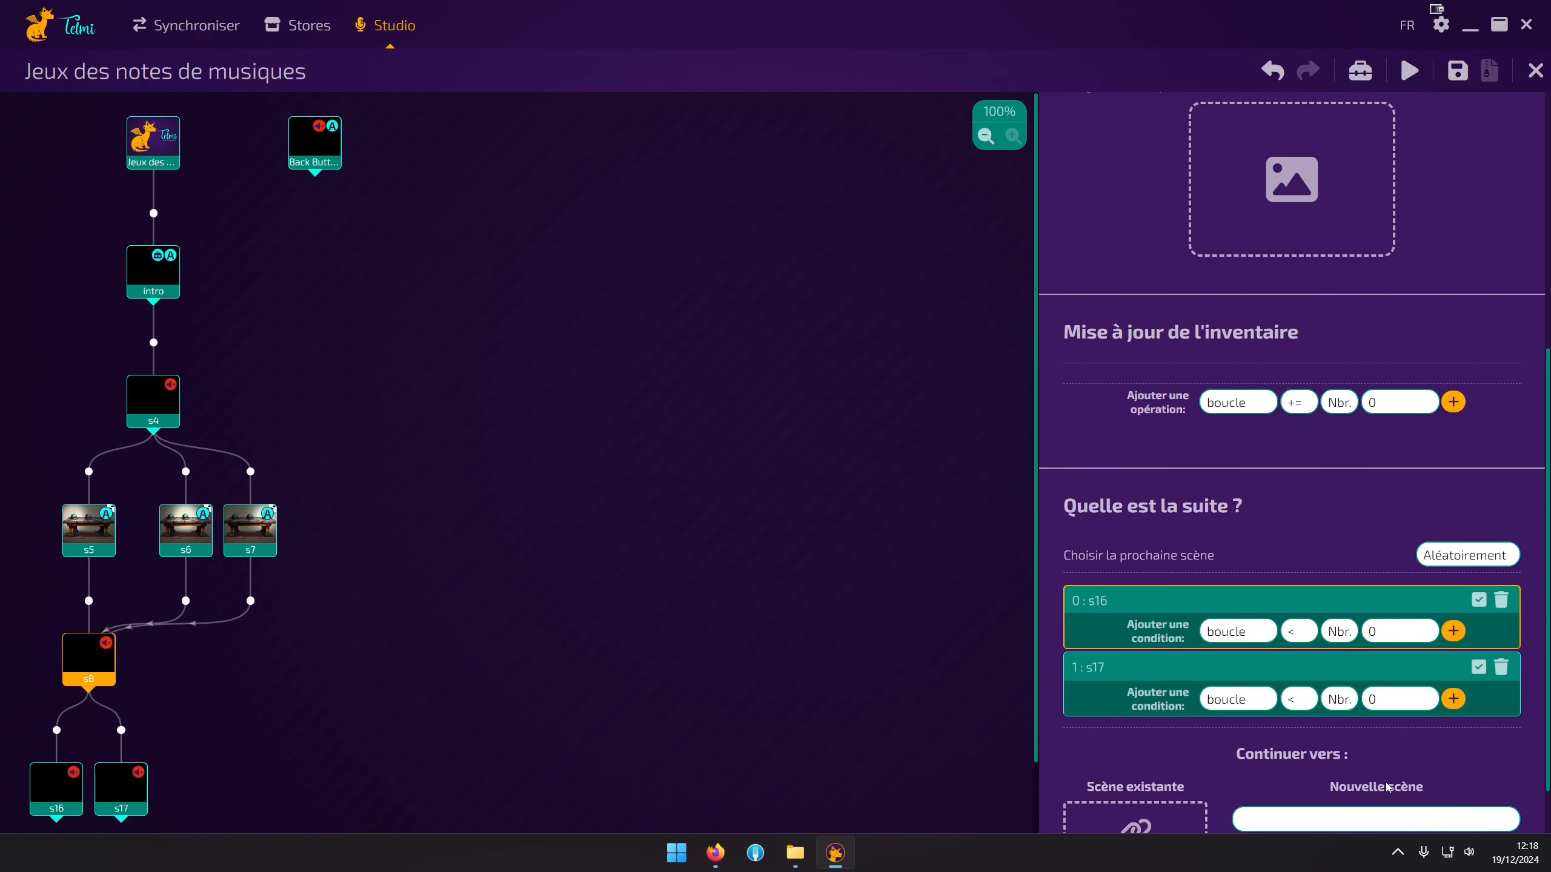
Choose s16 as the next scene after s8 and give that link the condition boucle < 2
click(1443, 556)
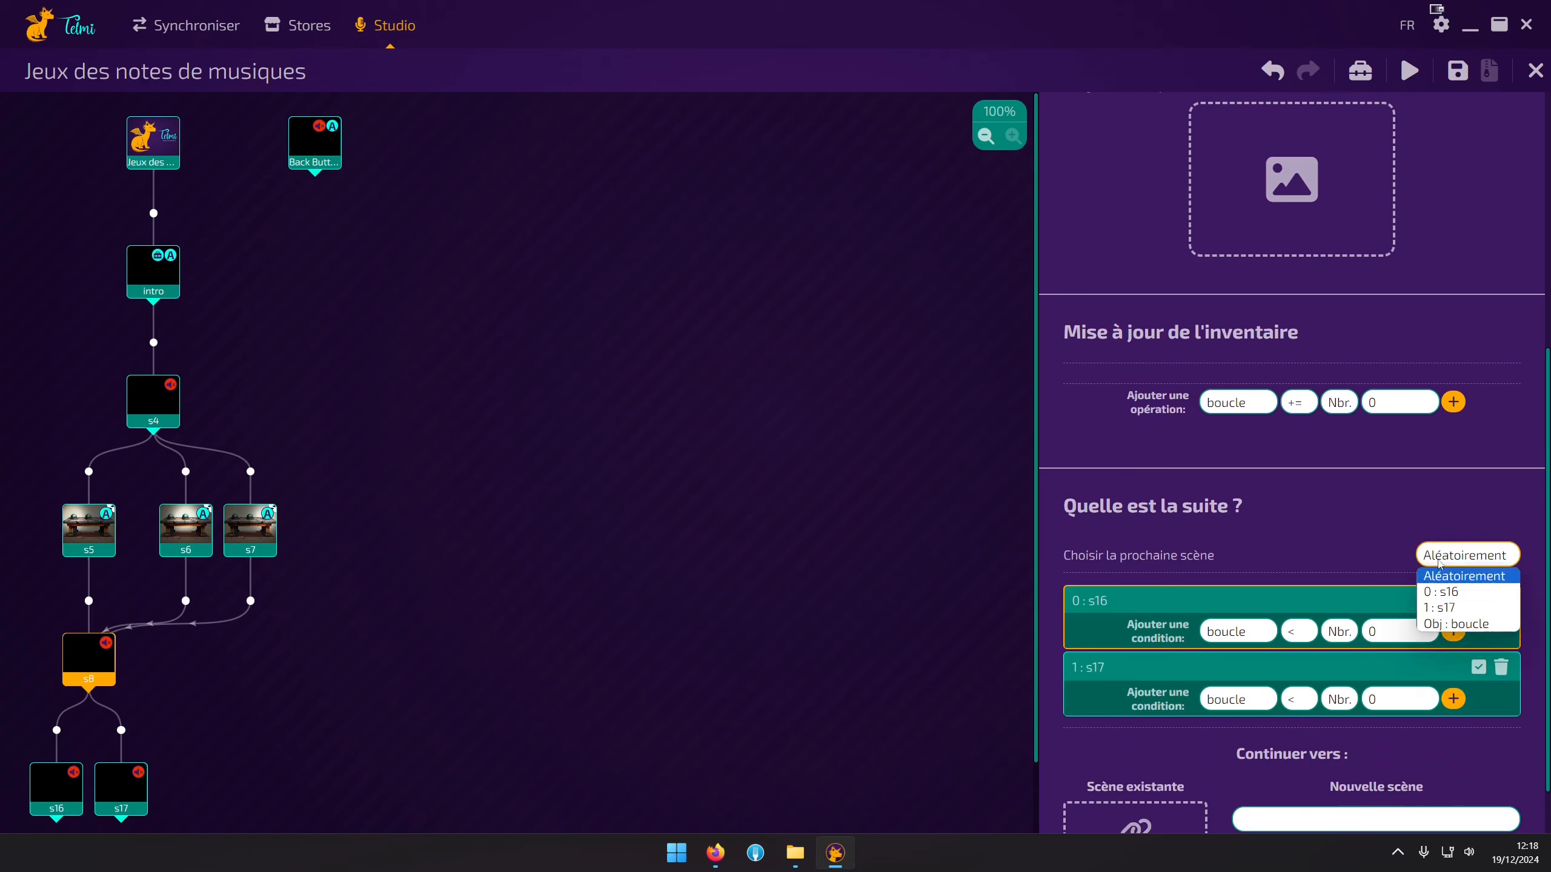
click(1443, 597)
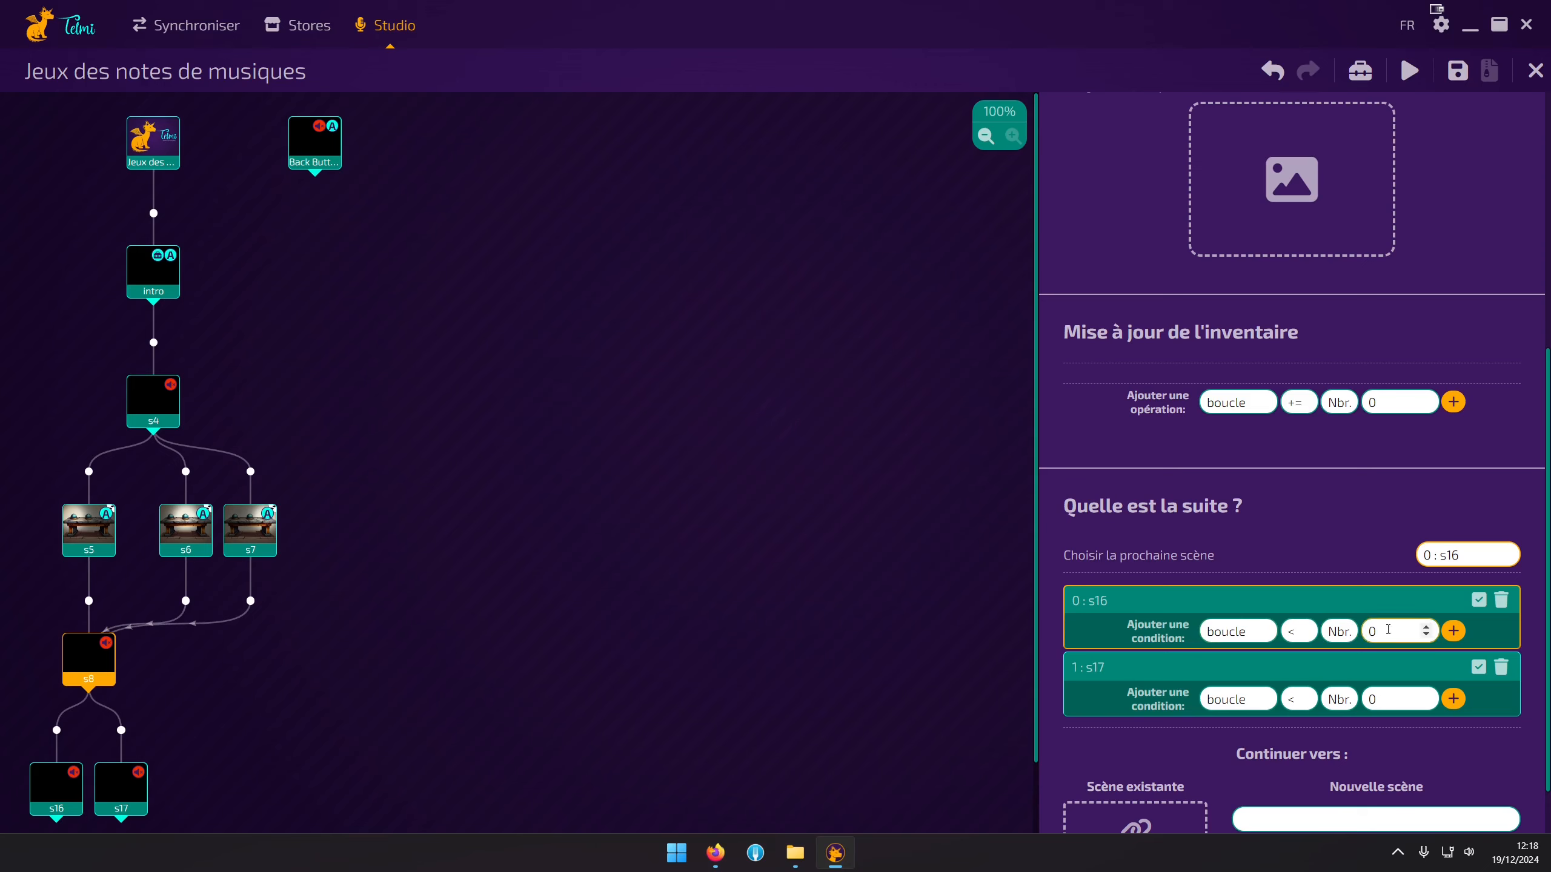
click(1427, 627)
click(1426, 627)
click(1454, 633)
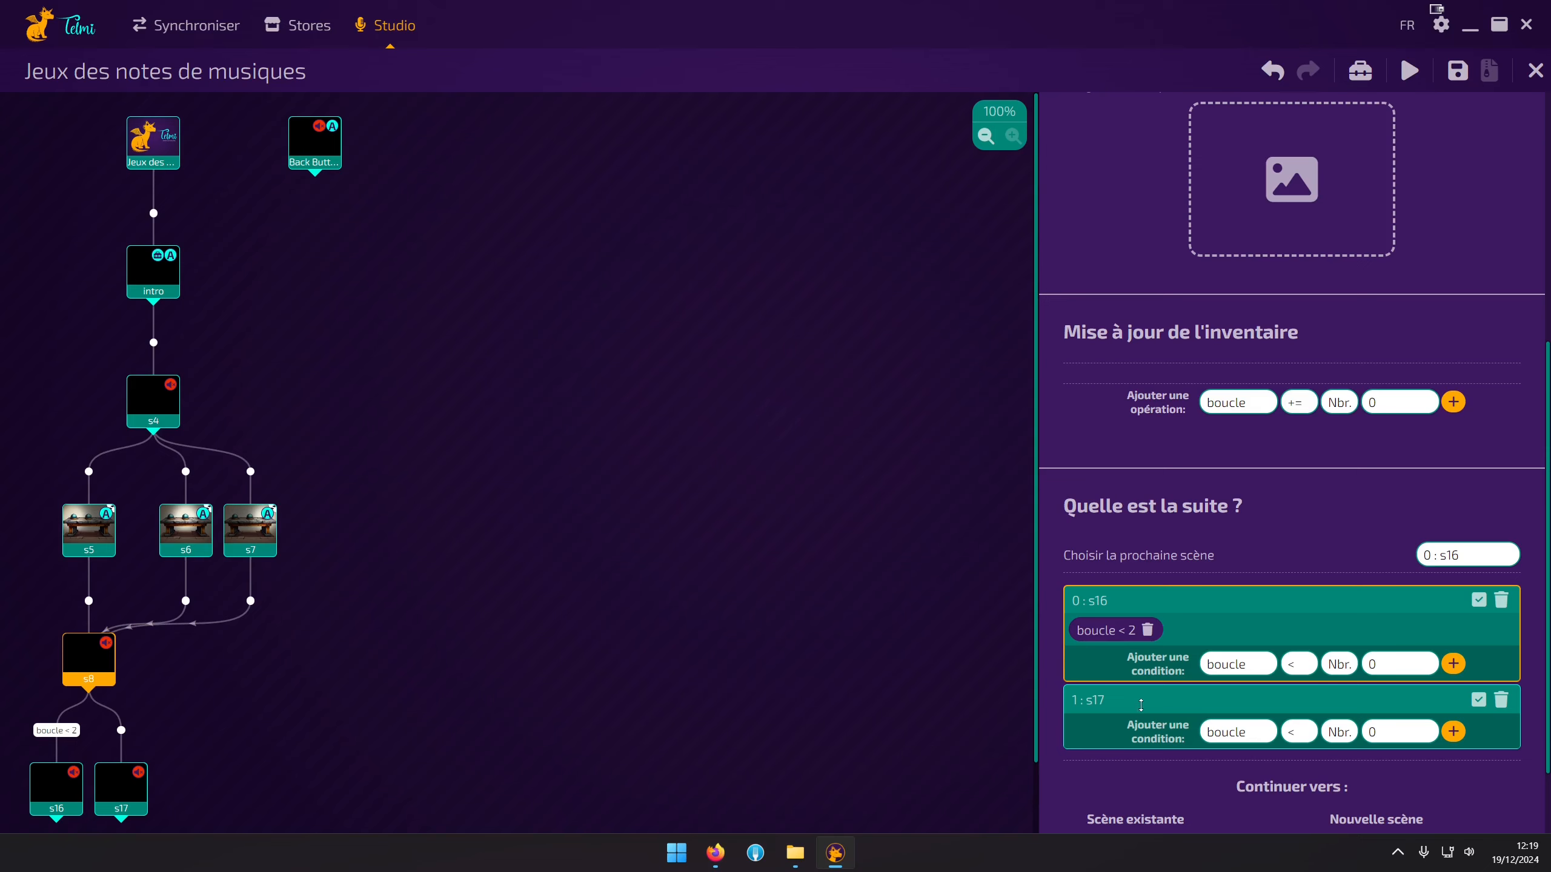
Make scene s16 update the inventory with boucle += 1, and link it back to existing scene s4 as its continuation
click(45, 790)
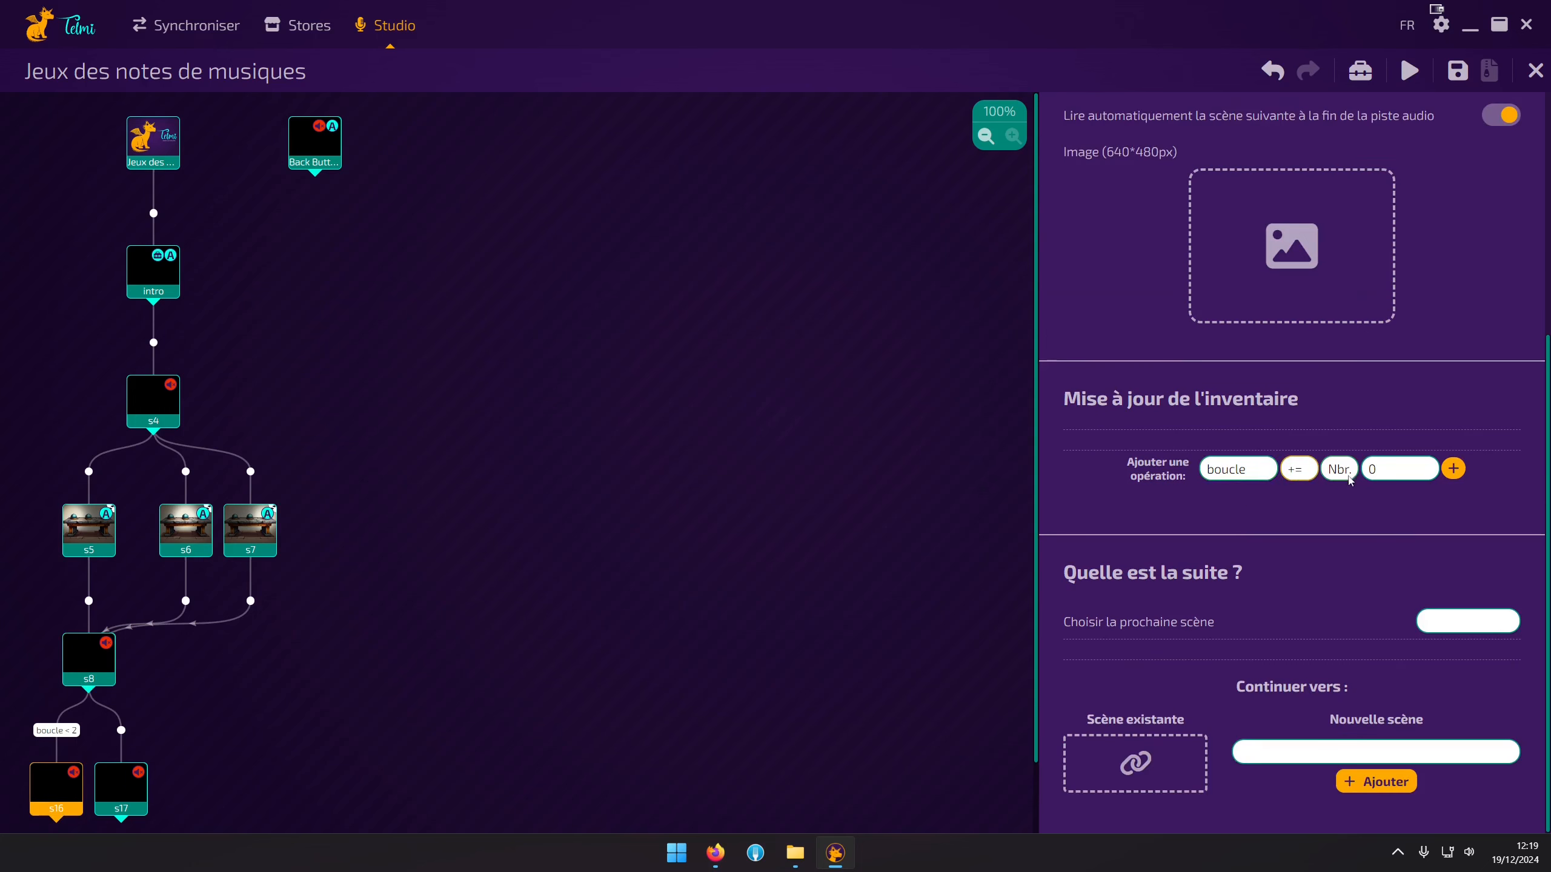
click(1427, 467)
click(1453, 469)
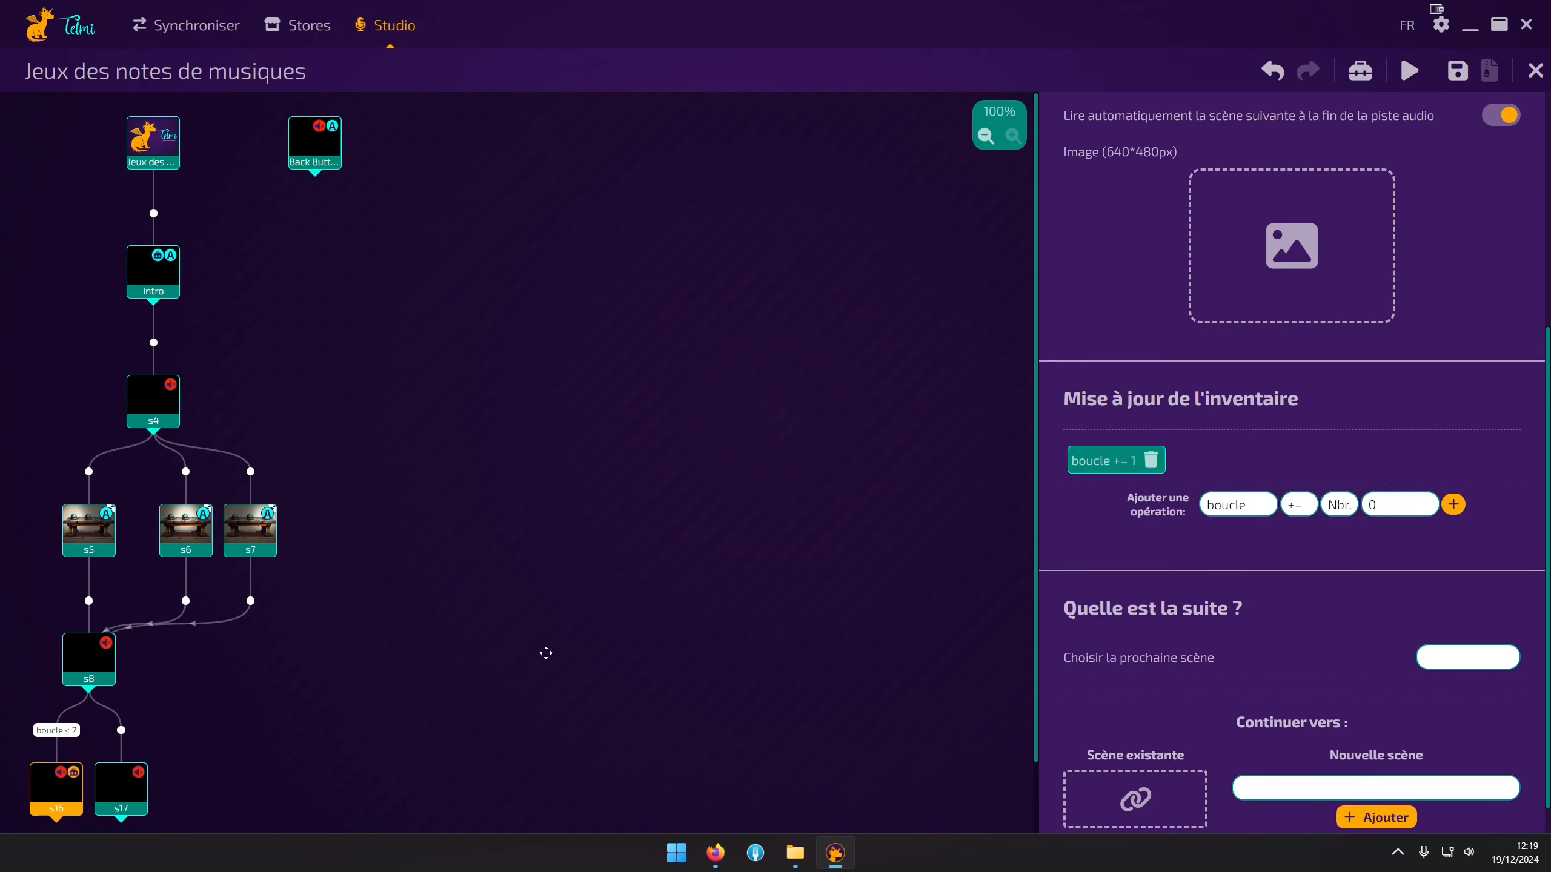
scroll(488, 648, down, 1)
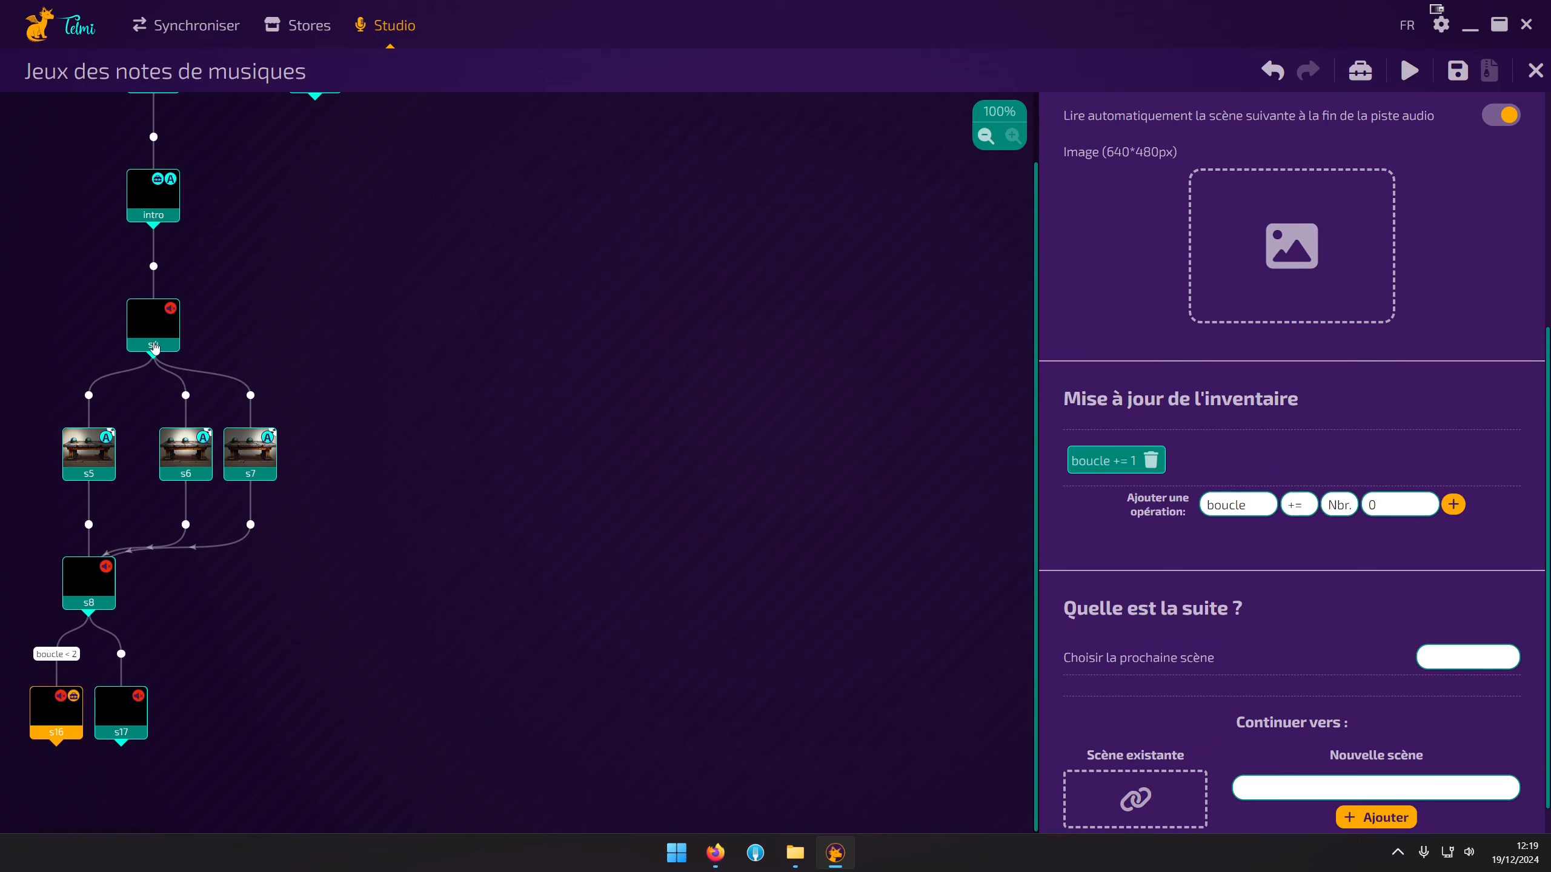
mouse_move(156, 341)
mouse_down()
mouse_move(203, 335)
mouse_move(882, 793)
mouse_move(1168, 800)
mouse_up()
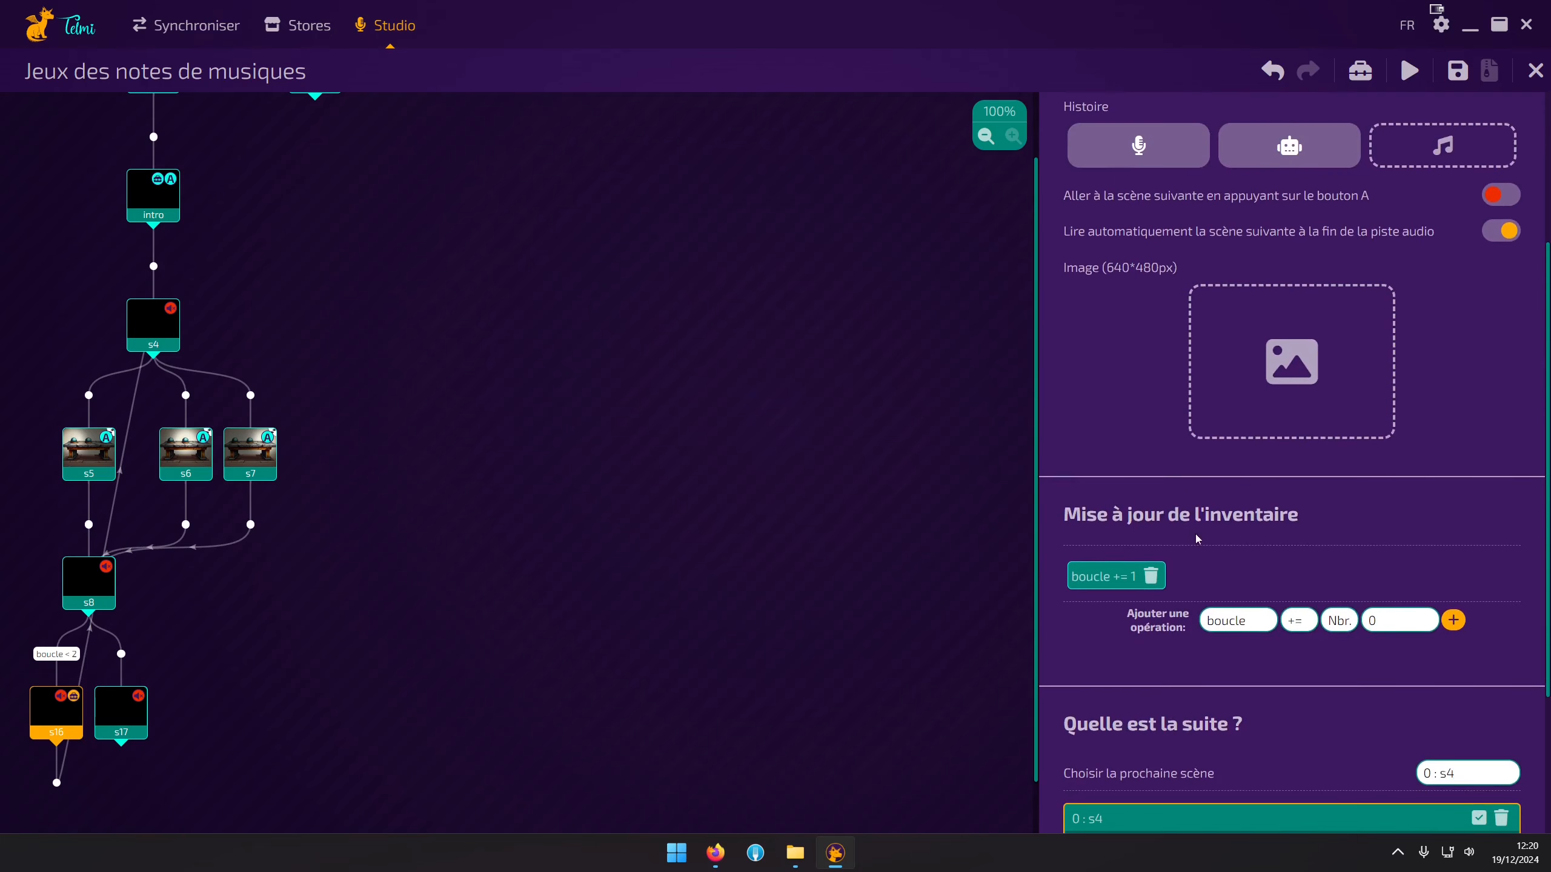
scroll(1197, 539, down, 1)
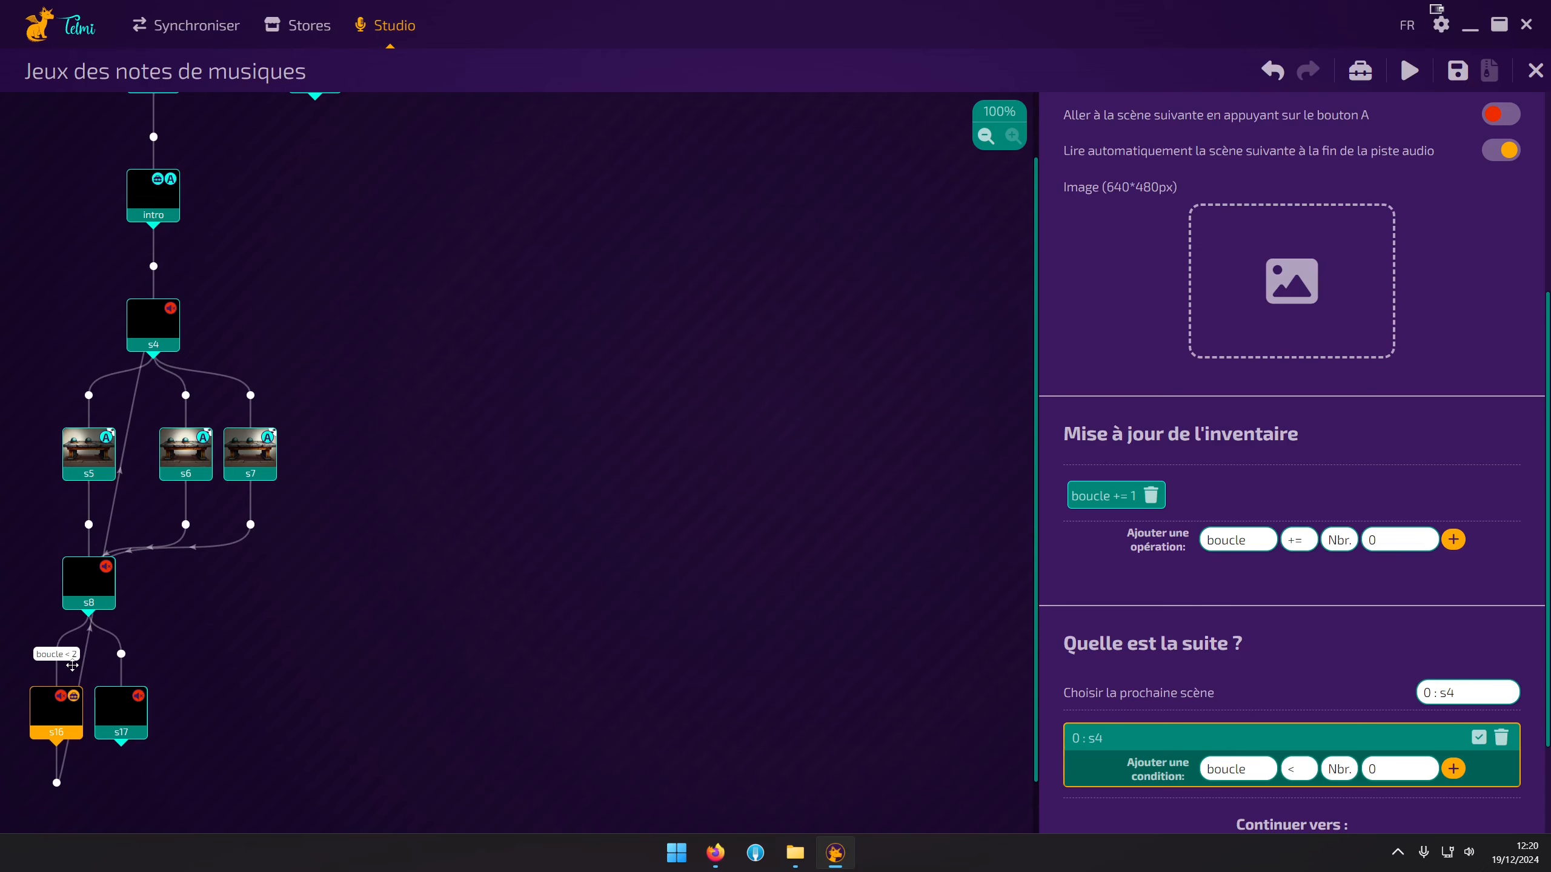
Set up scene s17 with the text "Le jeu est fini !", speech-synthesised audio, and going to the next scene with button A enabled
click(122, 720)
scroll(1281, 409, up, 5)
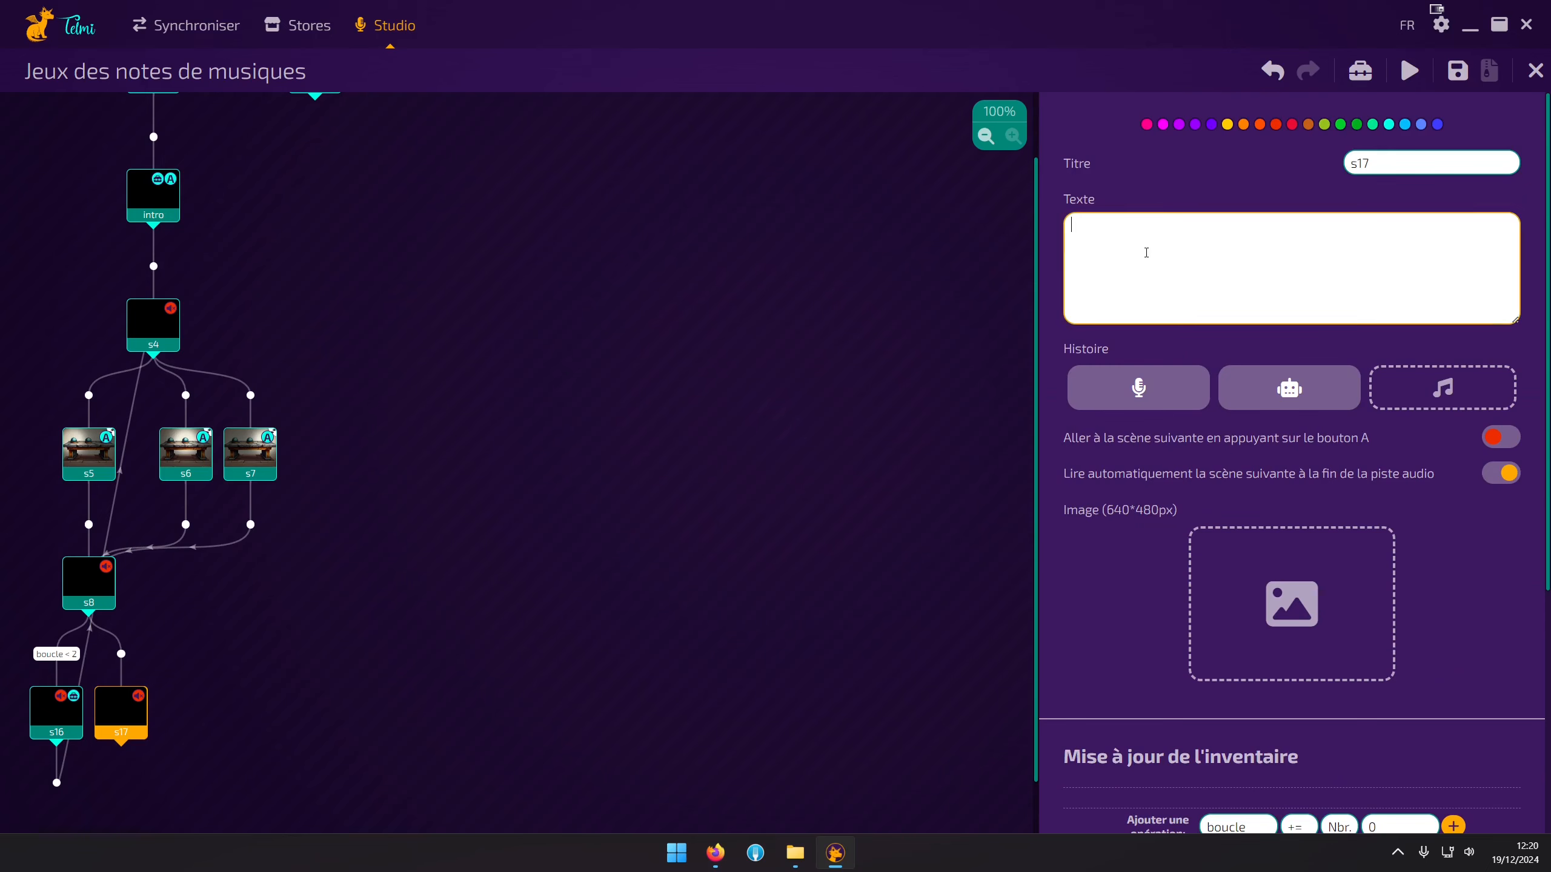
text(Le jeu est fini !)
click(1277, 397)
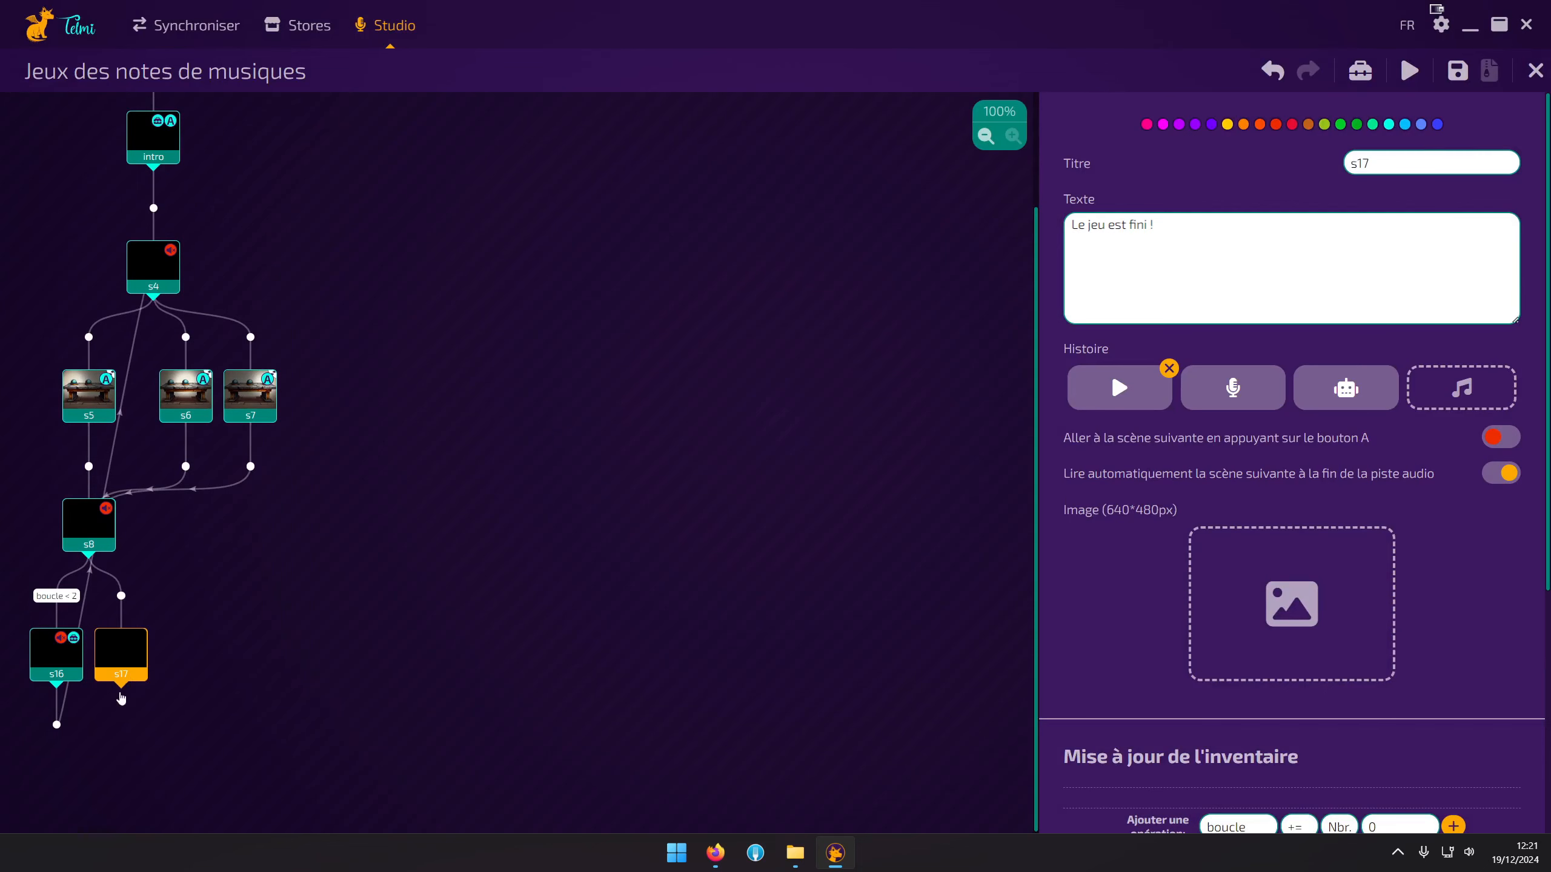
click(1499, 438)
Preview the story from its title through the repeated rounds of note choices to the end, and close the preview
click(1412, 73)
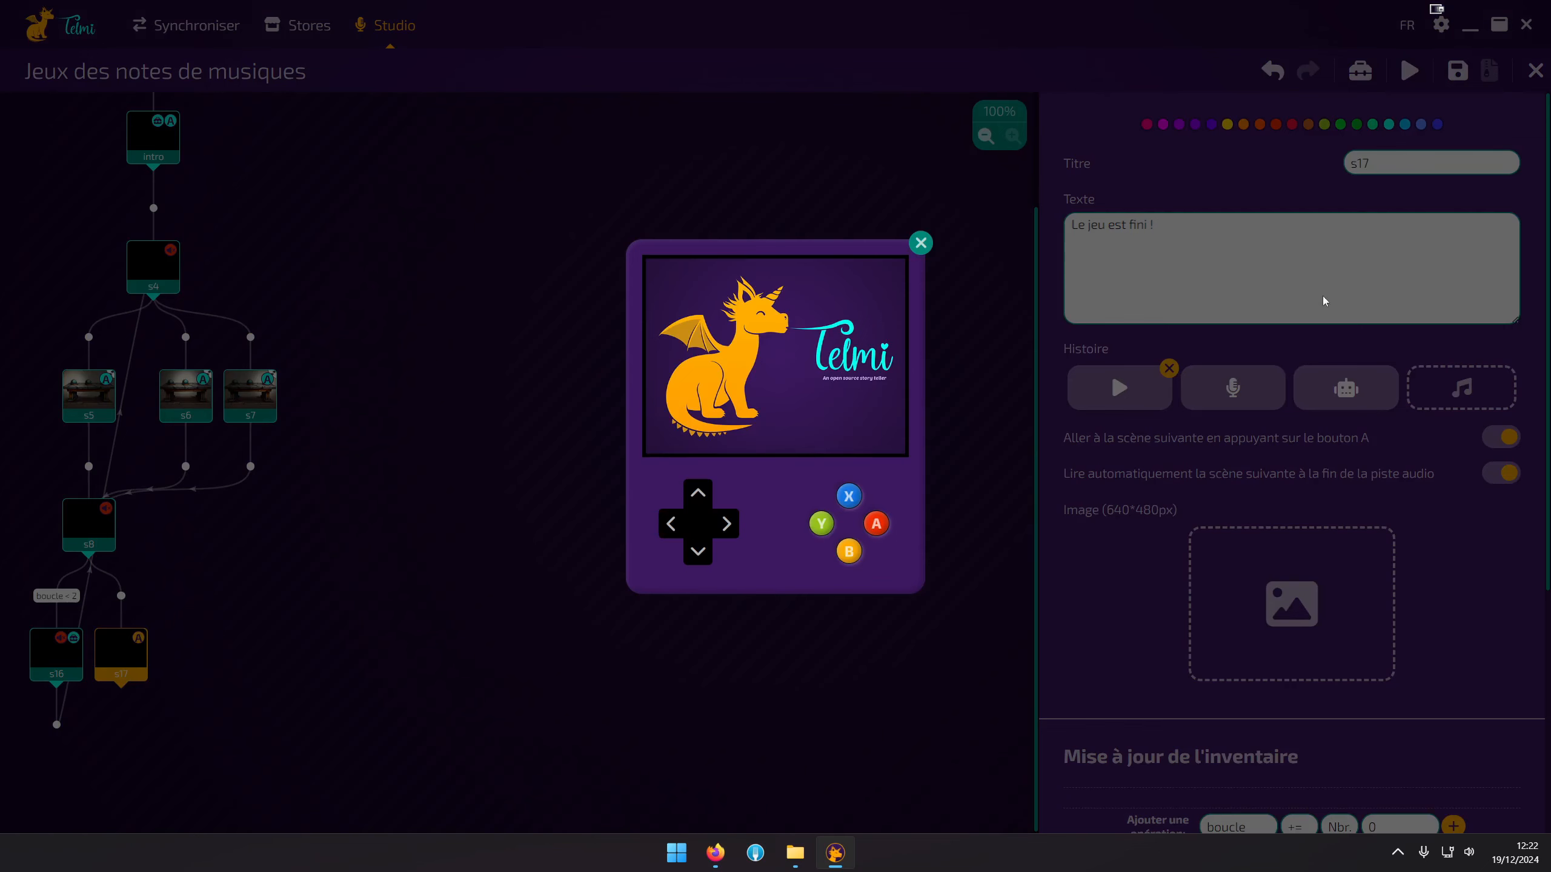
click(851, 553)
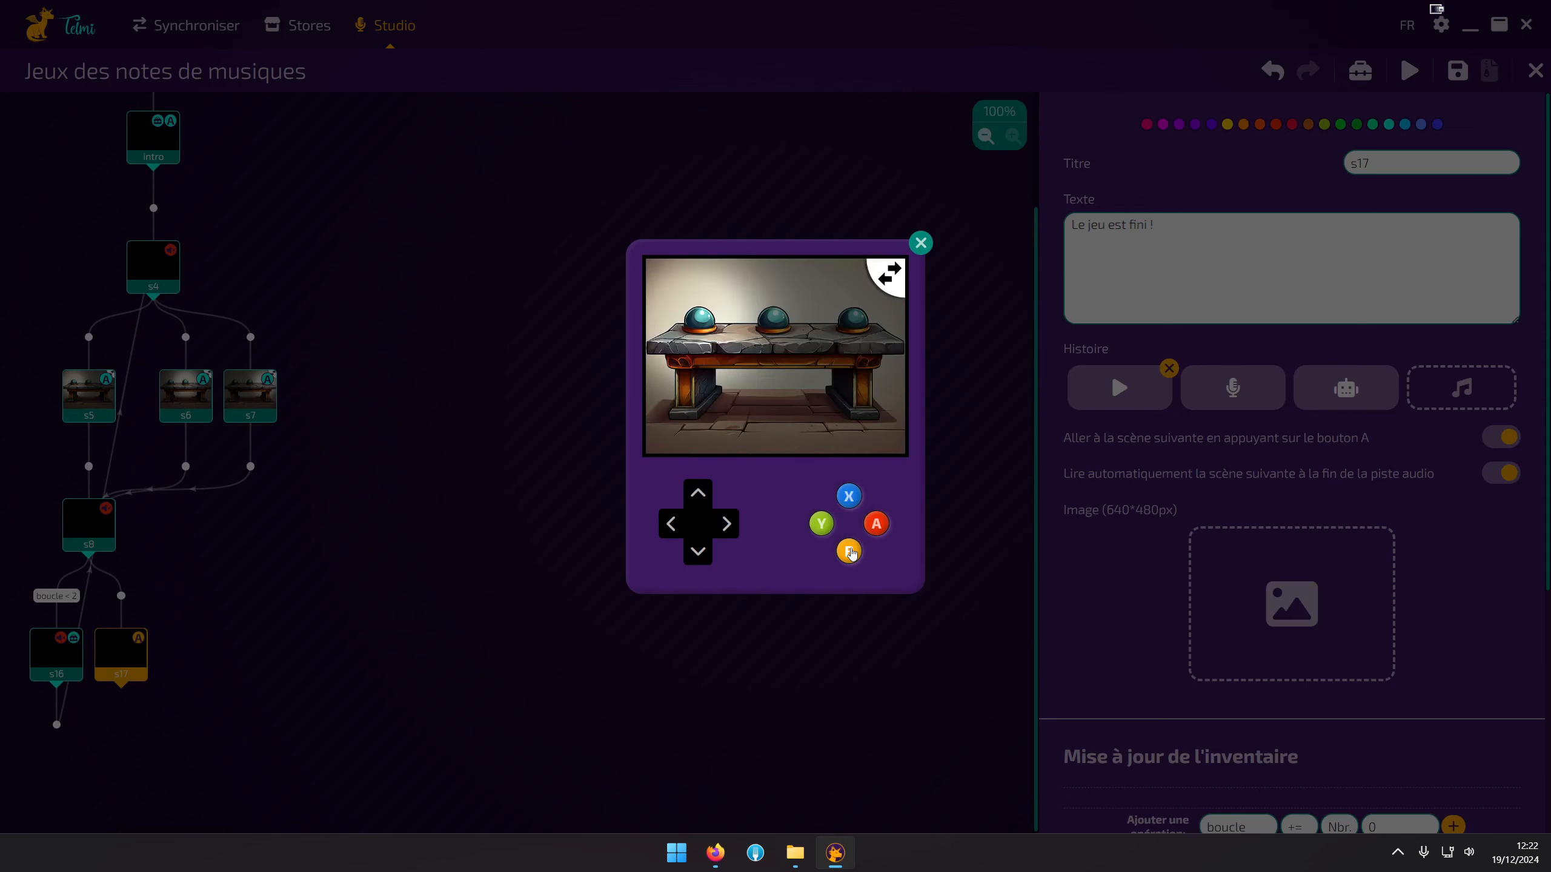
click(728, 520)
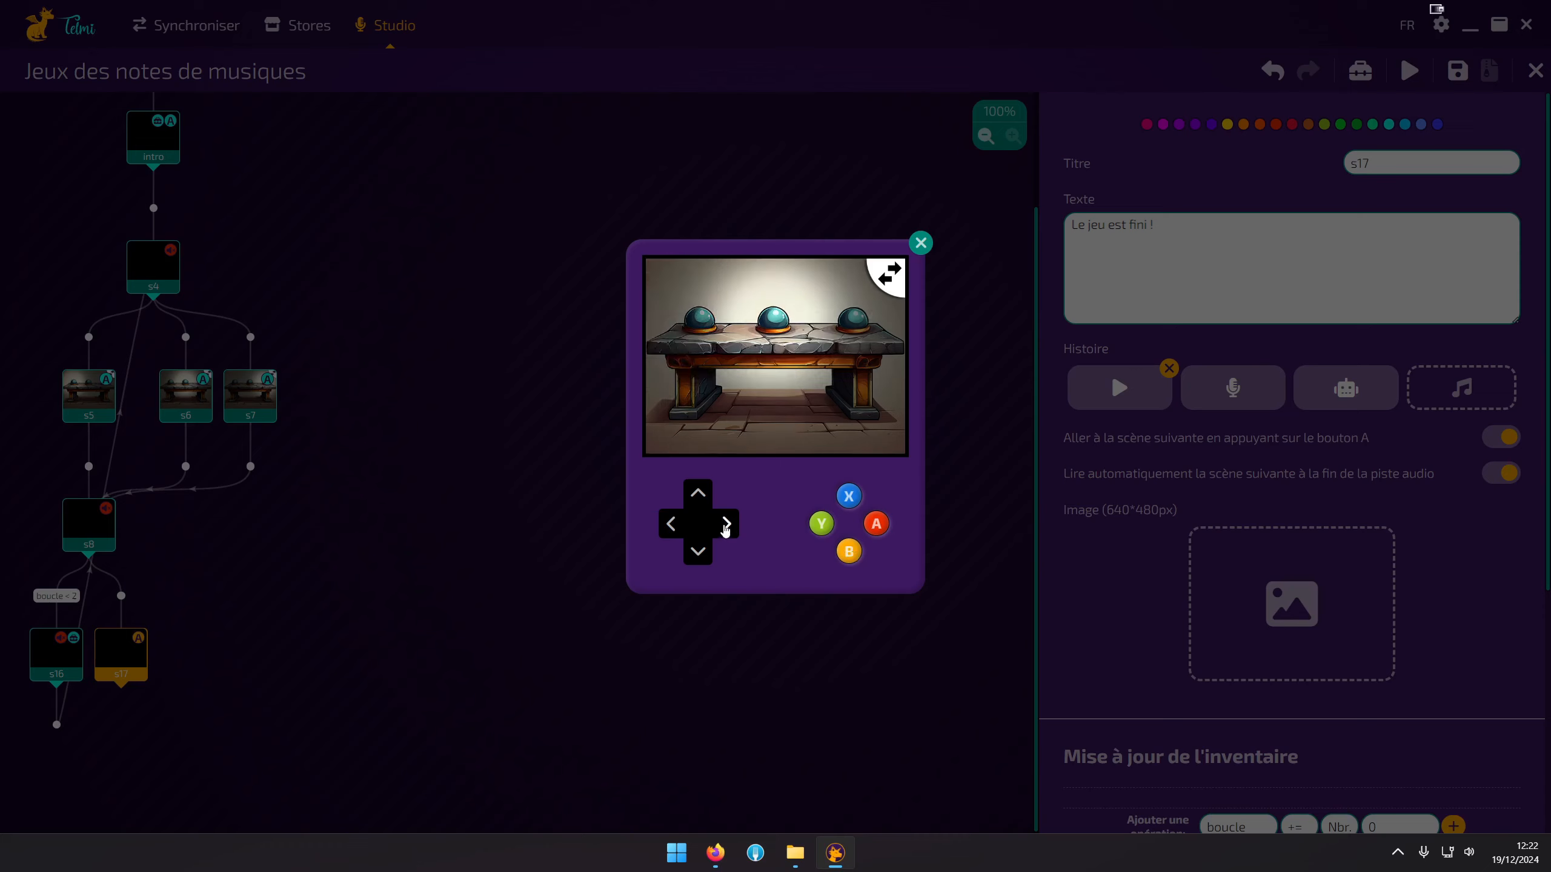
click(725, 527)
click(849, 552)
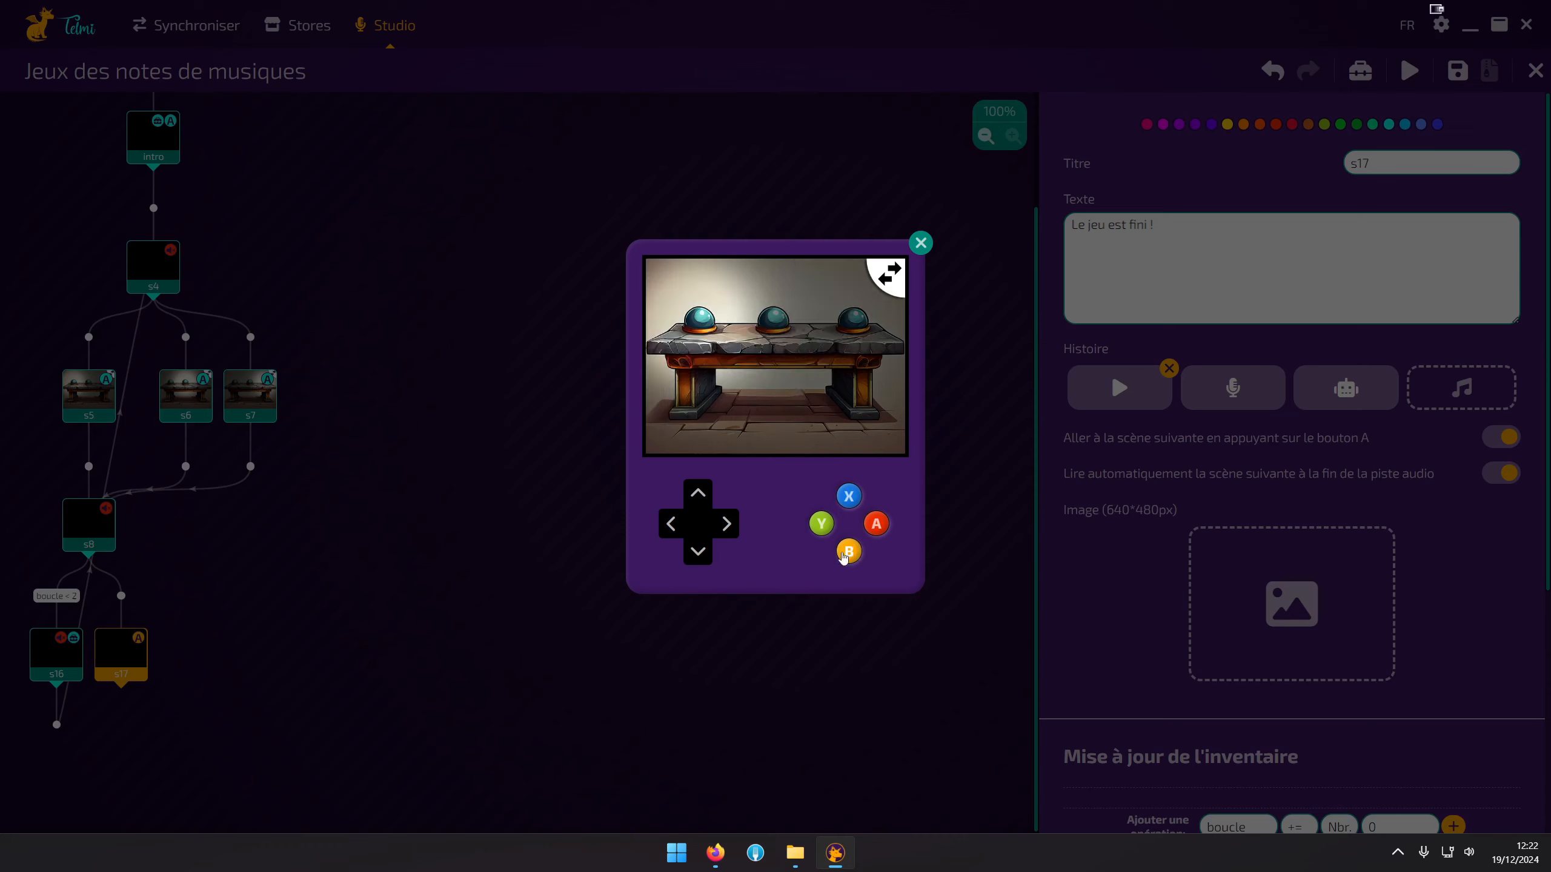
click(726, 526)
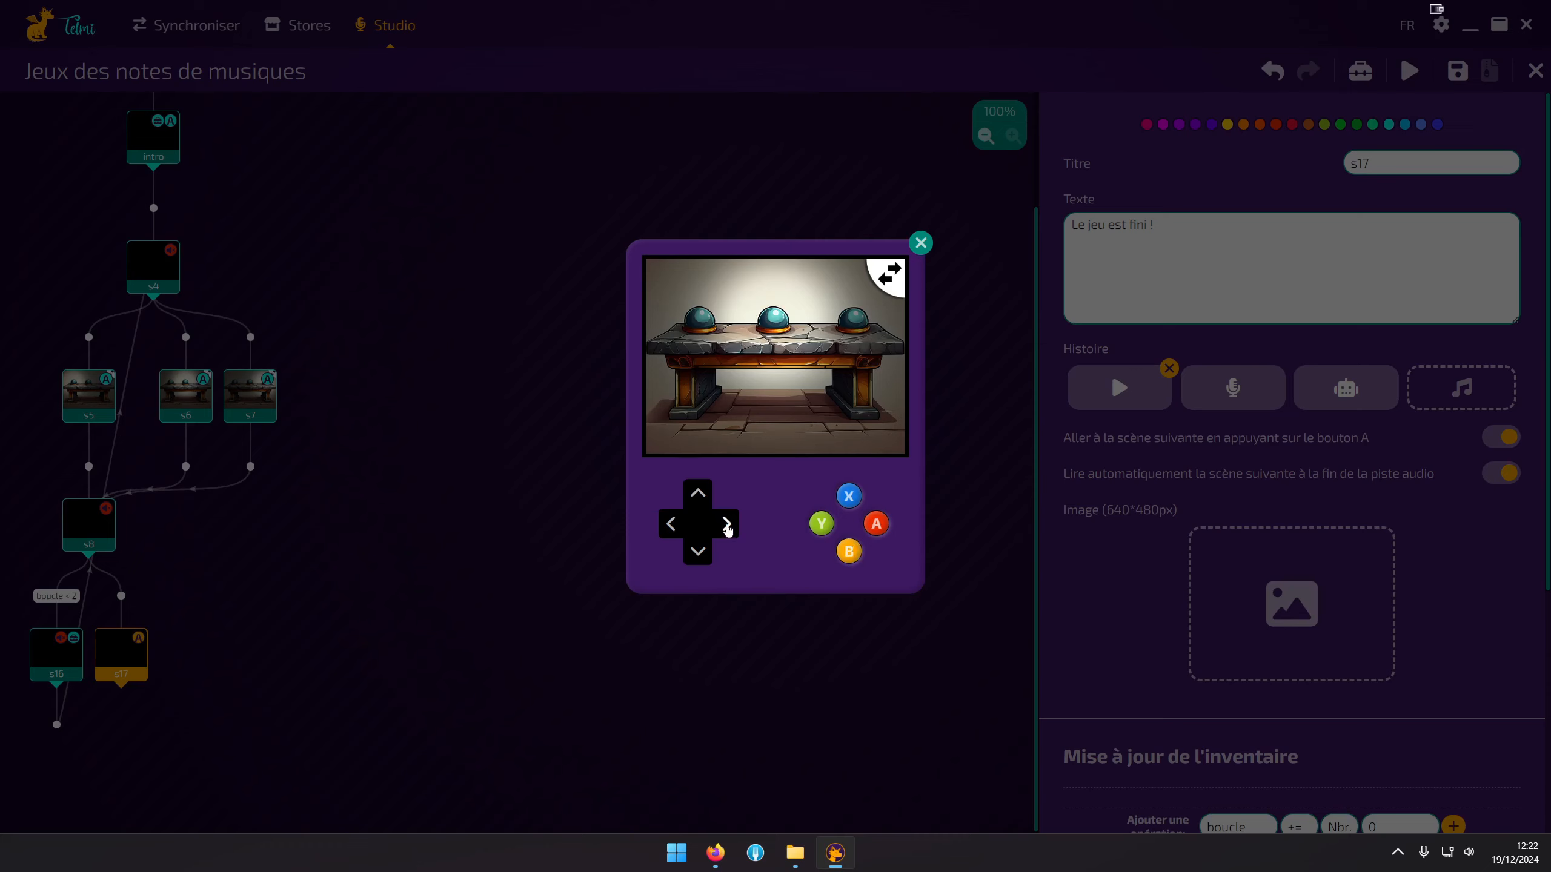
click(727, 526)
click(726, 526)
click(726, 526)
click(726, 526)
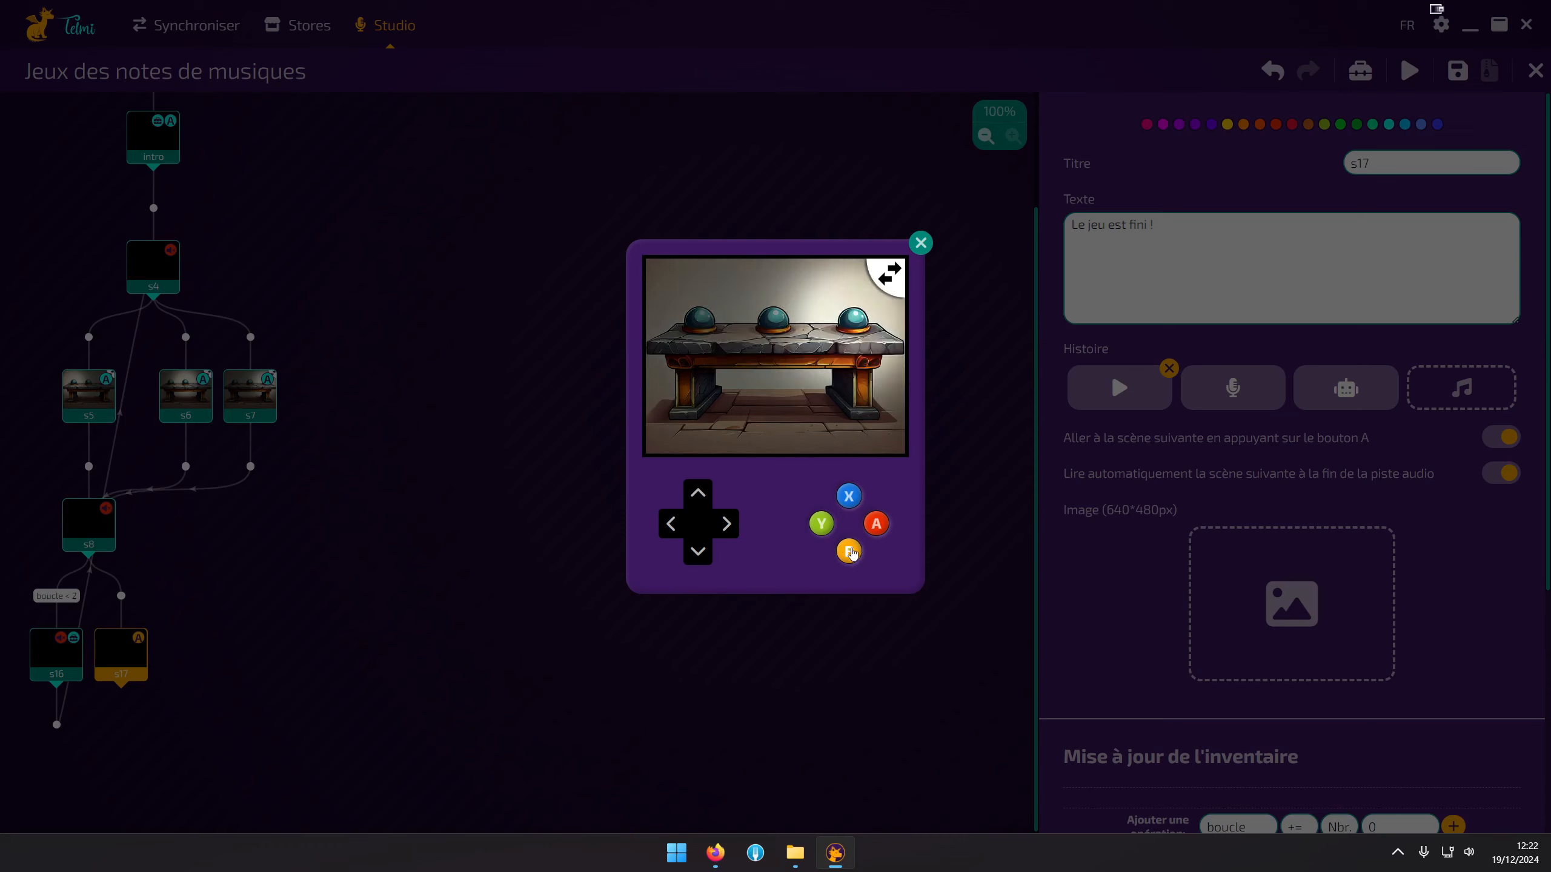
click(850, 552)
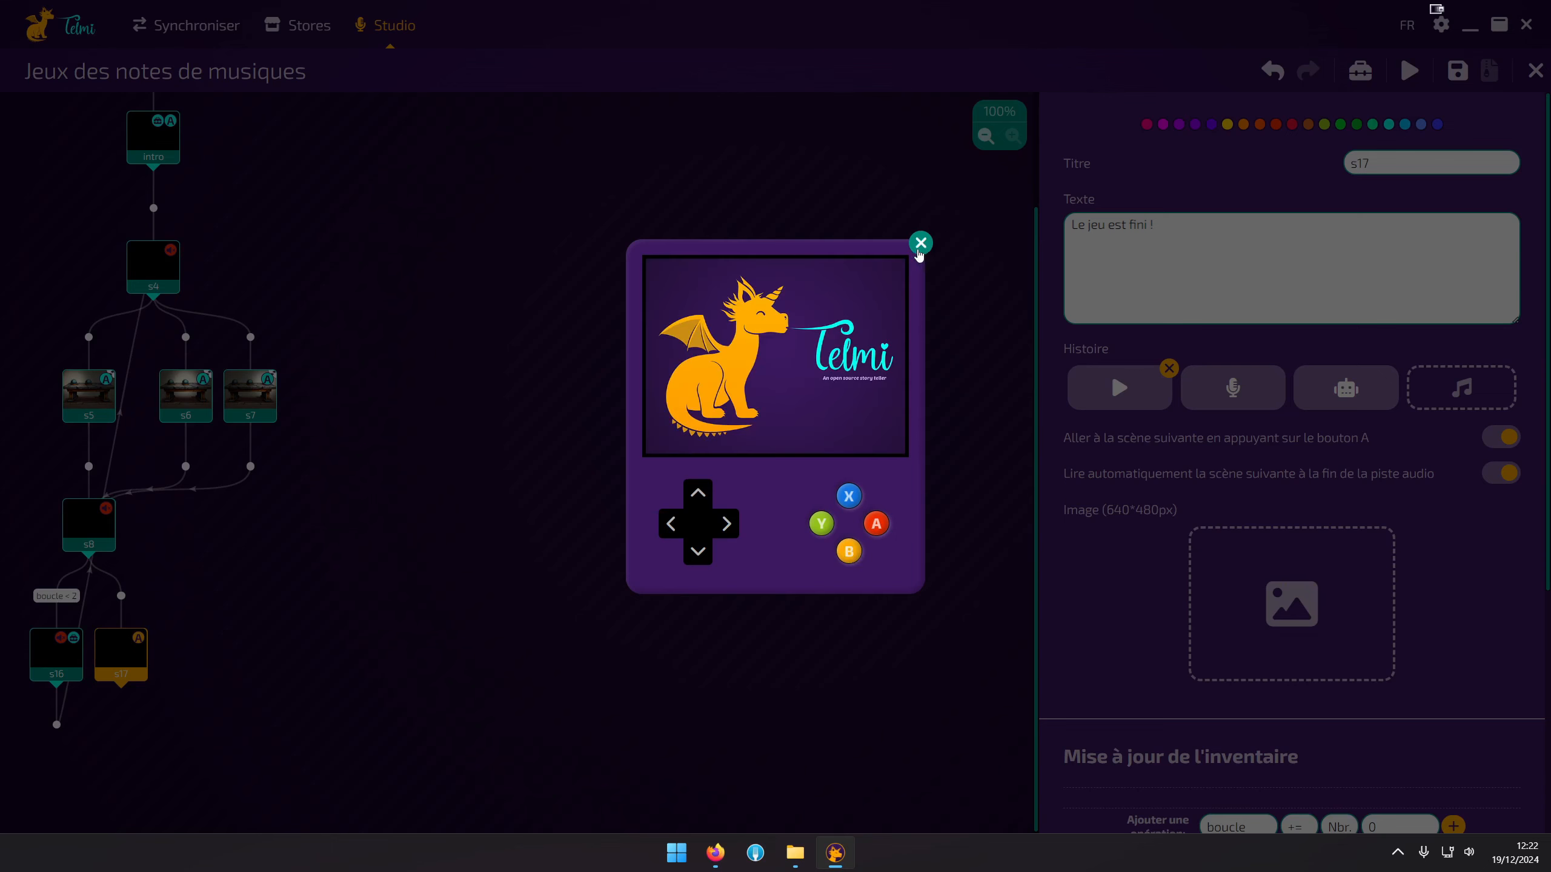
click(921, 243)
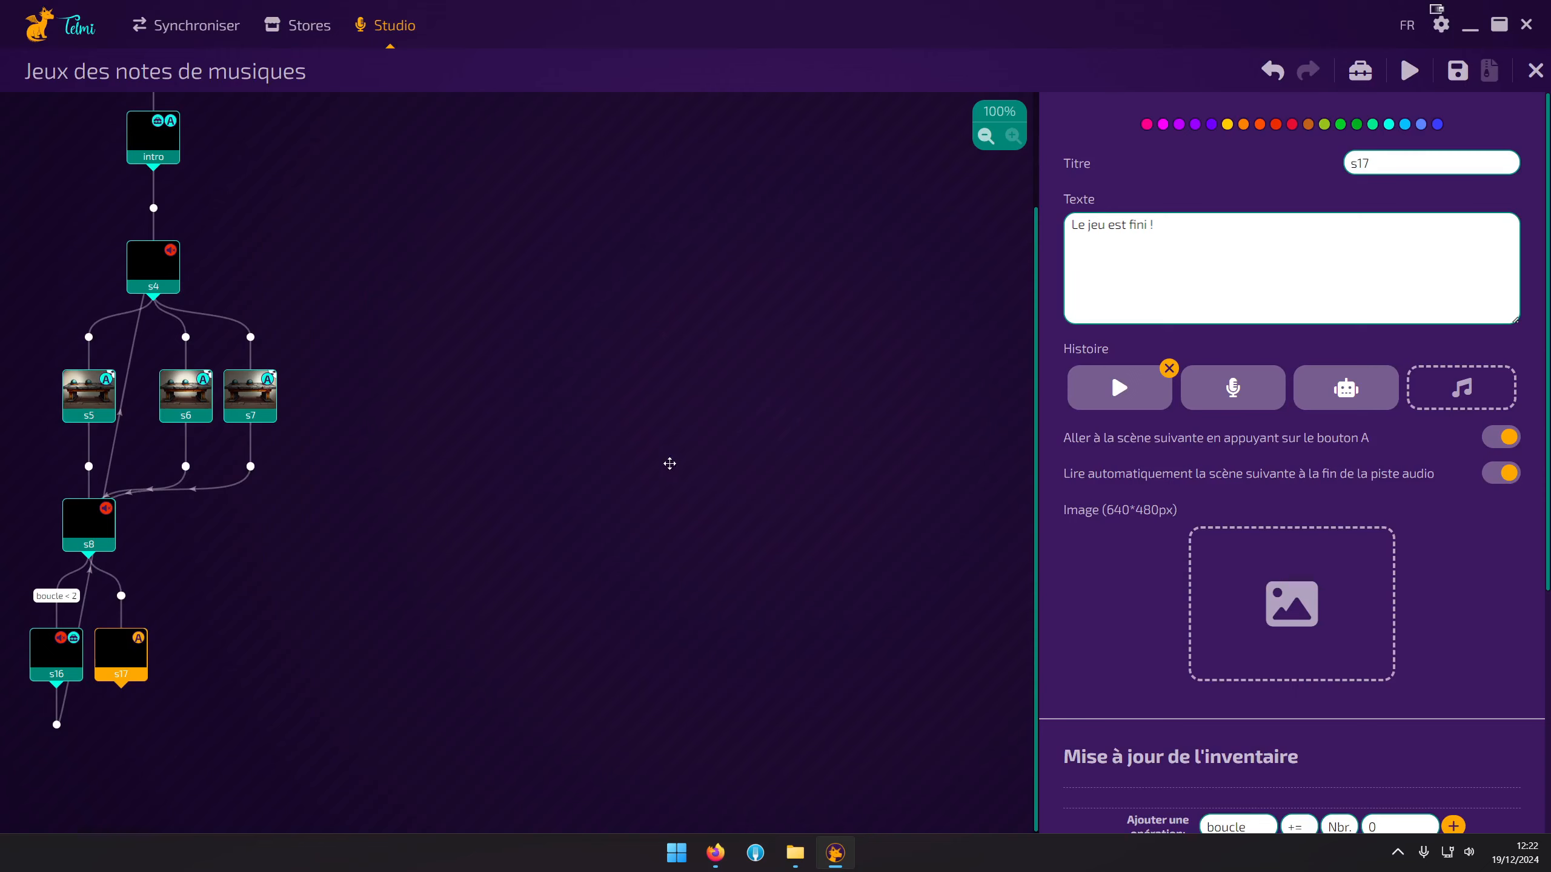